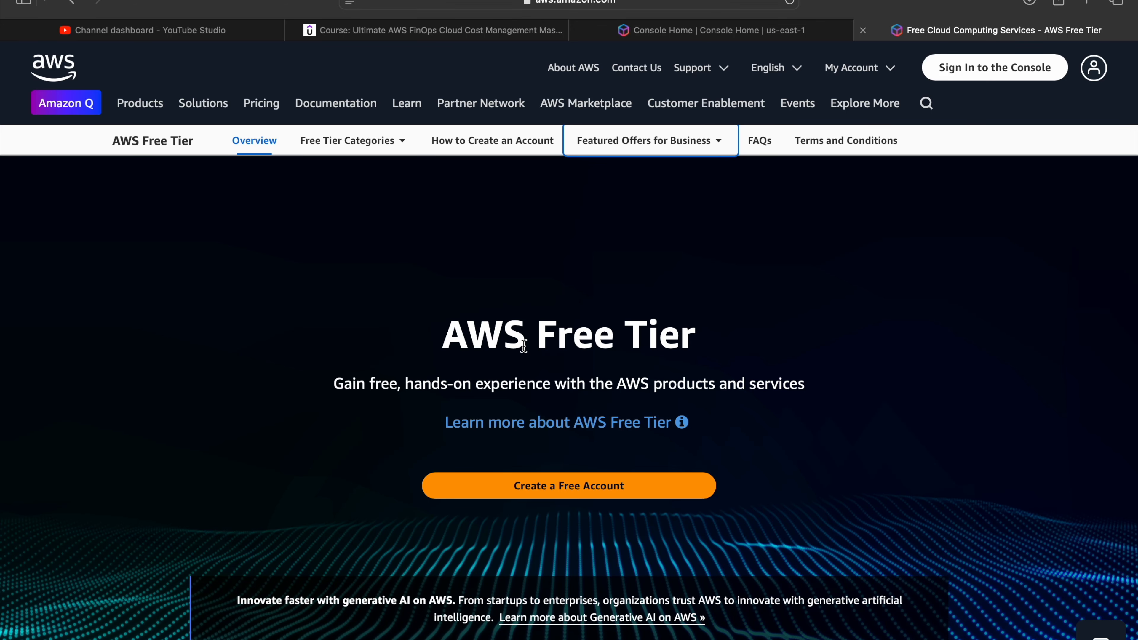
Open the AWS Pricing overview page through Learn About AWS Pricing
left_click(259, 111)
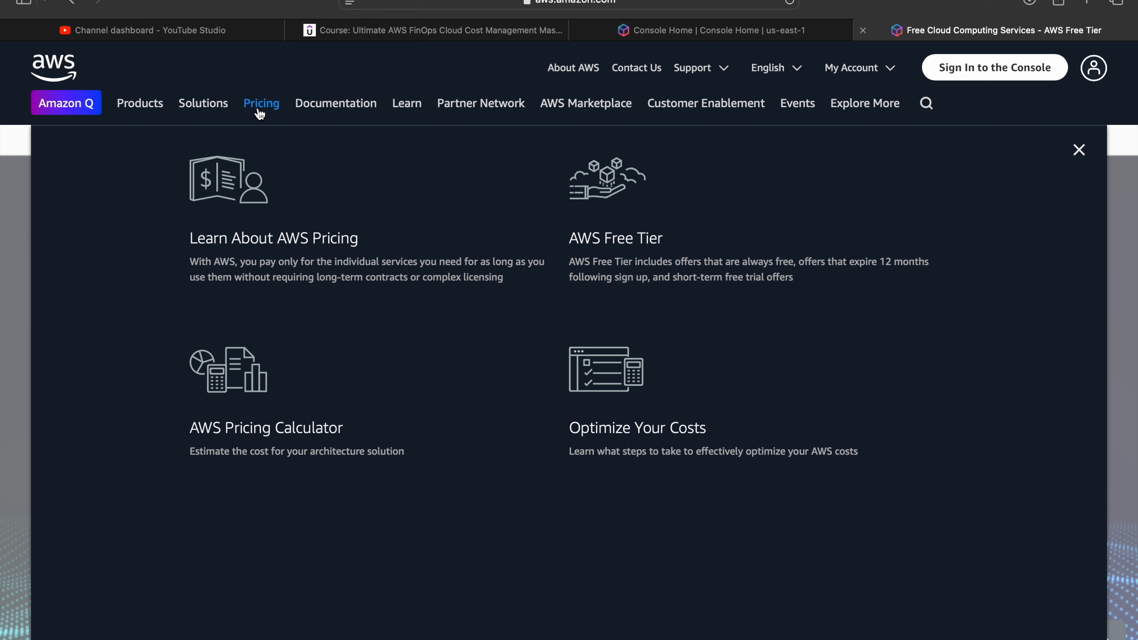
left_click(257, 109)
left_click(310, 243)
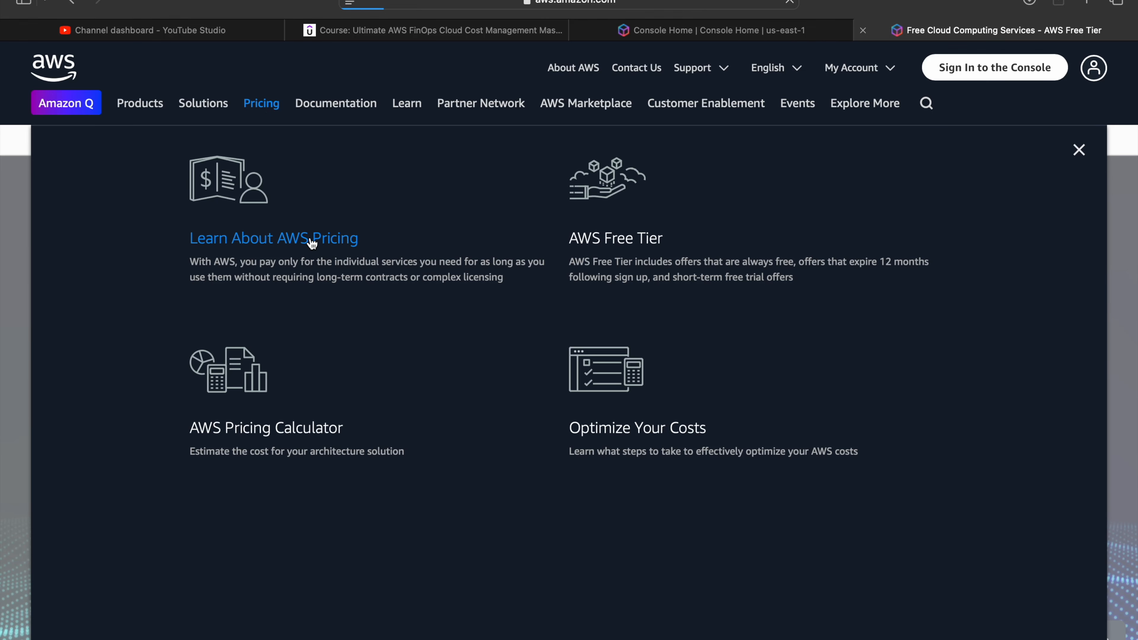
left_click(261, 112)
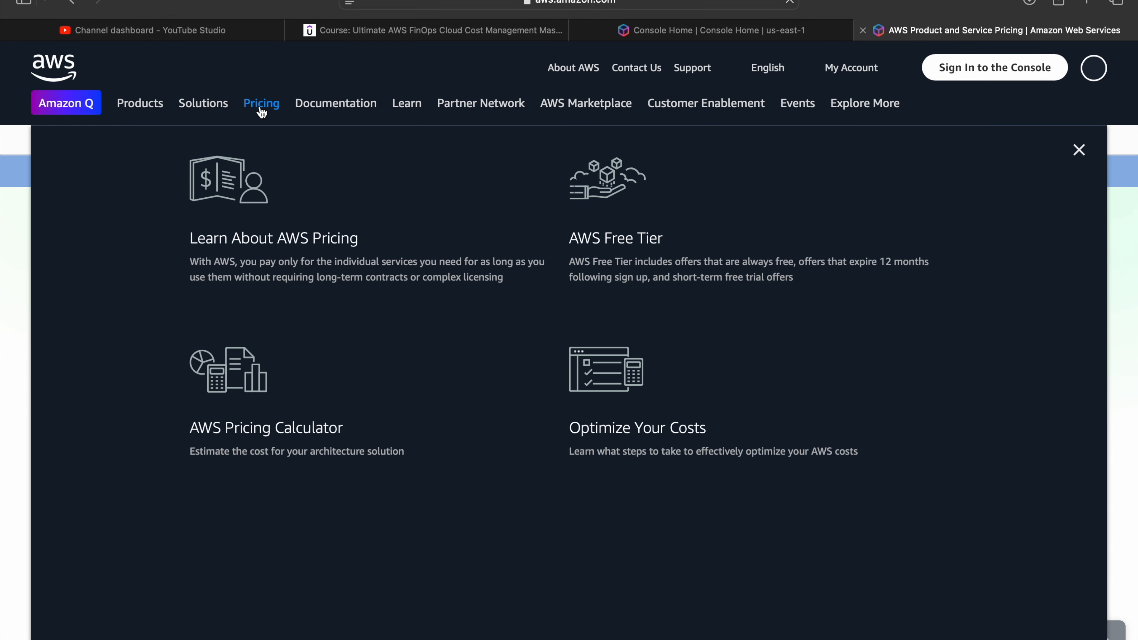
left_click(258, 244)
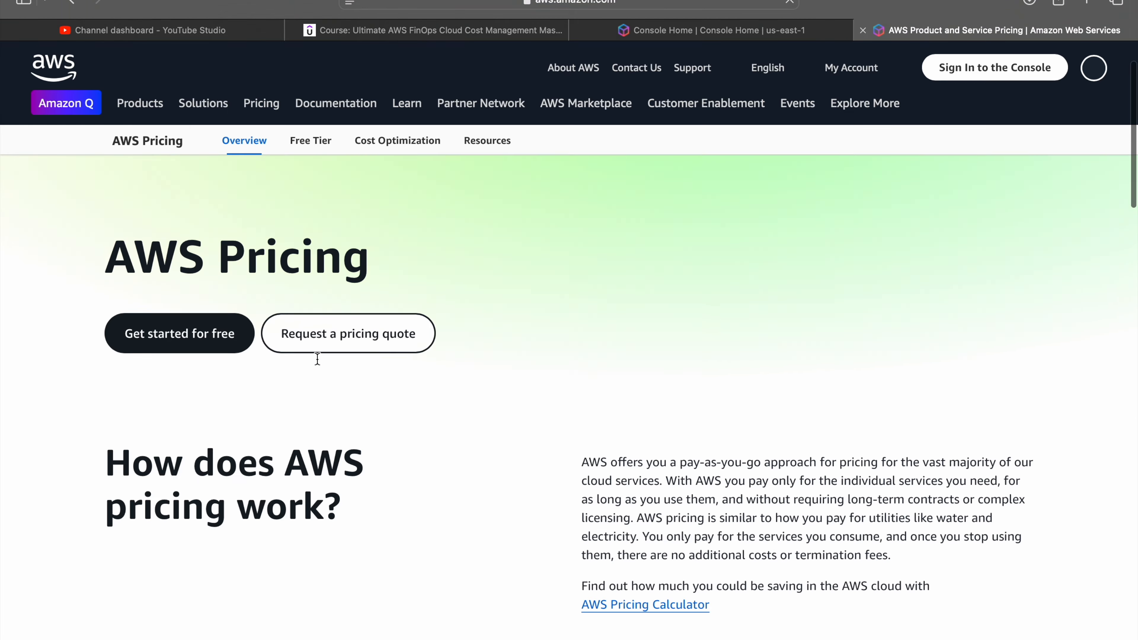
Search the pricing list of AWS products and services for "ec2"
scroll(317, 360, "down", 10)
scroll(318, 359, "down", 2)
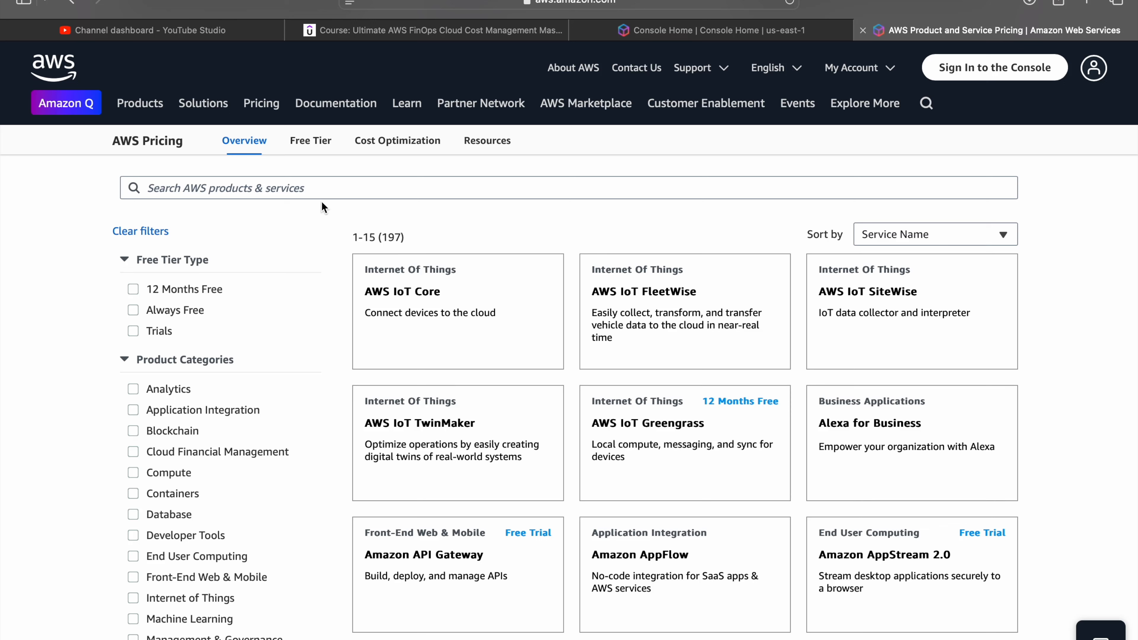
left_click(301, 190)
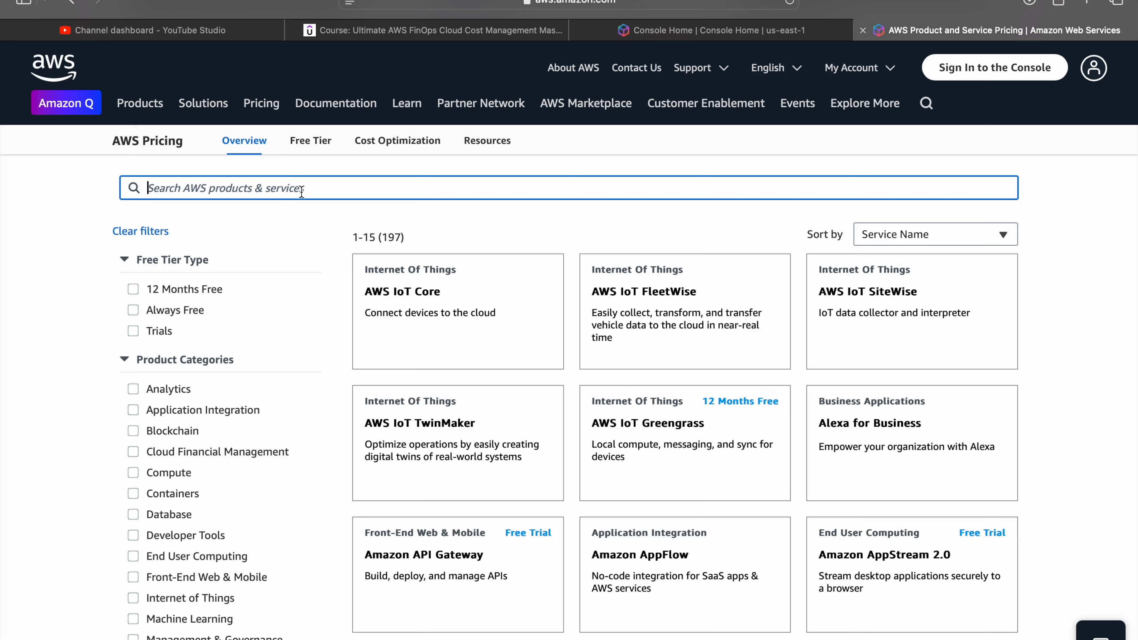
type("ec2")
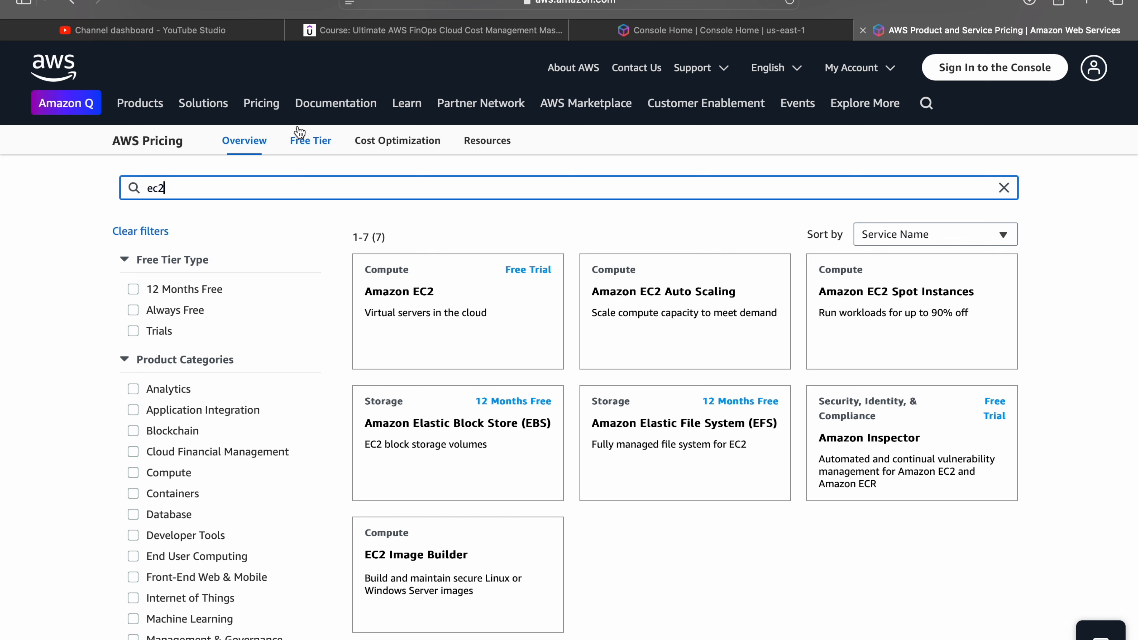
Browse the AWS product categories and open the Amazon EC2 product page from the featured services
left_click(140, 110)
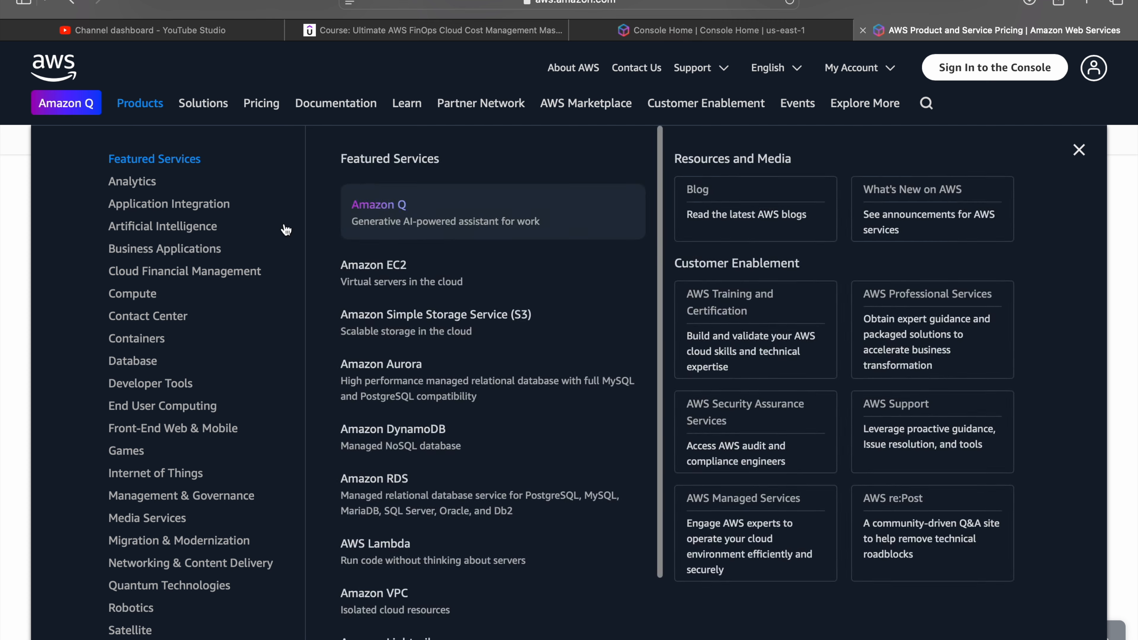
mouse_move(286, 230)
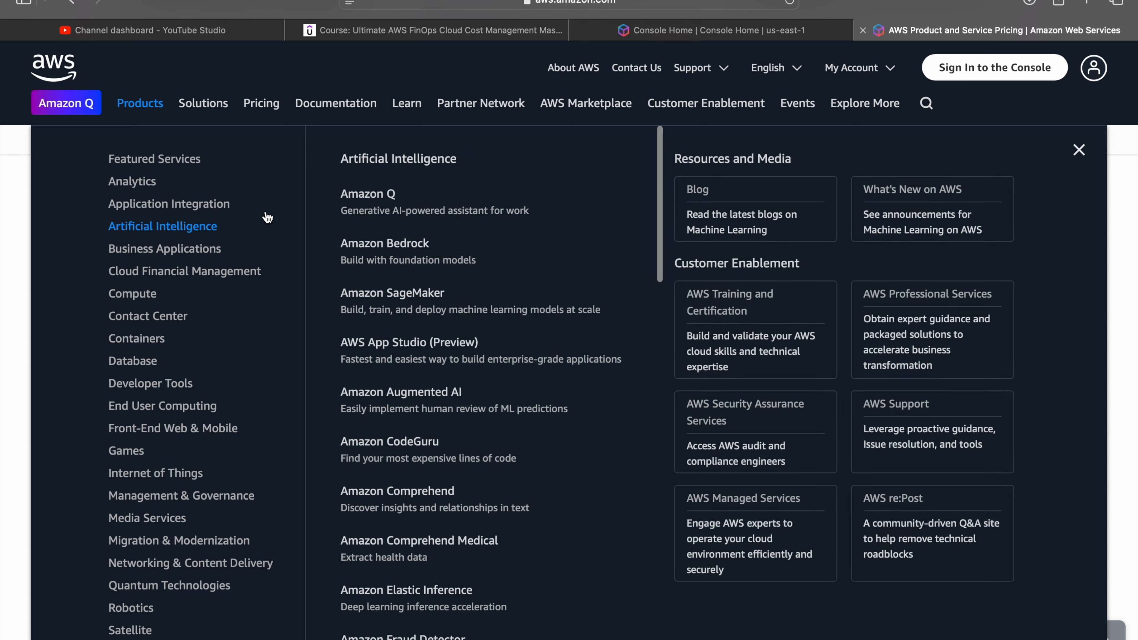
mouse_move(204, 194)
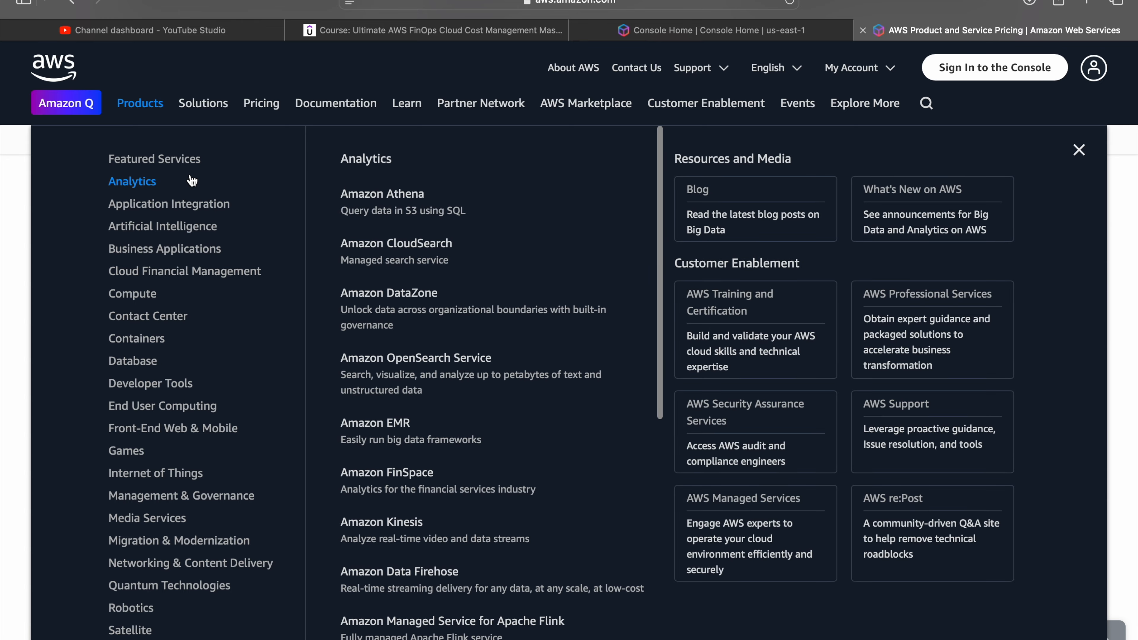
mouse_move(236, 152)
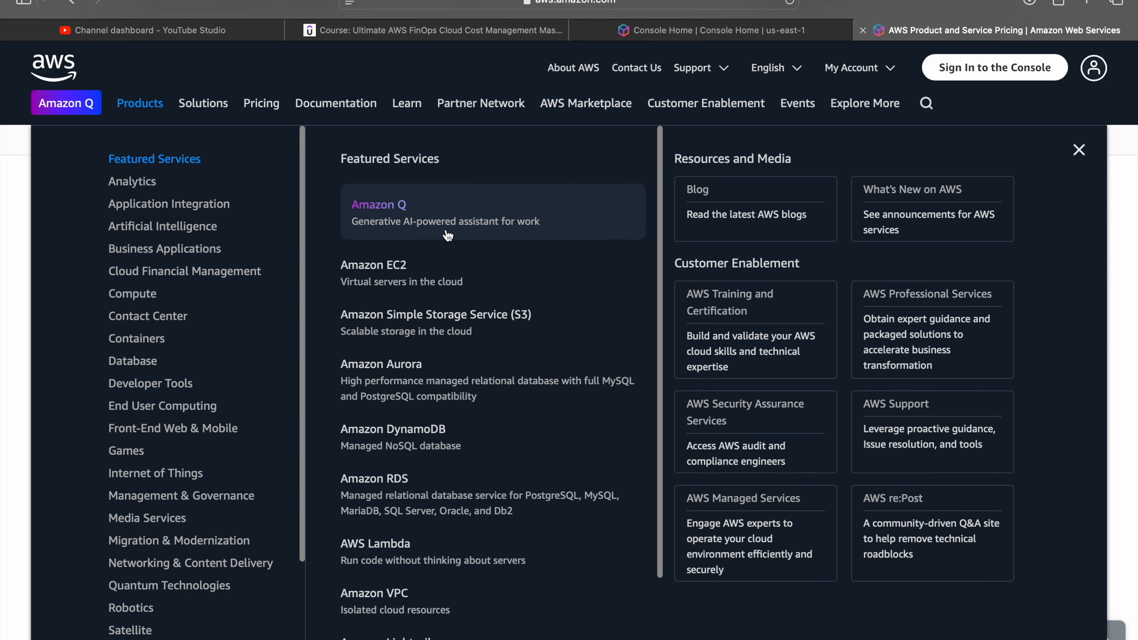
left_click(438, 285)
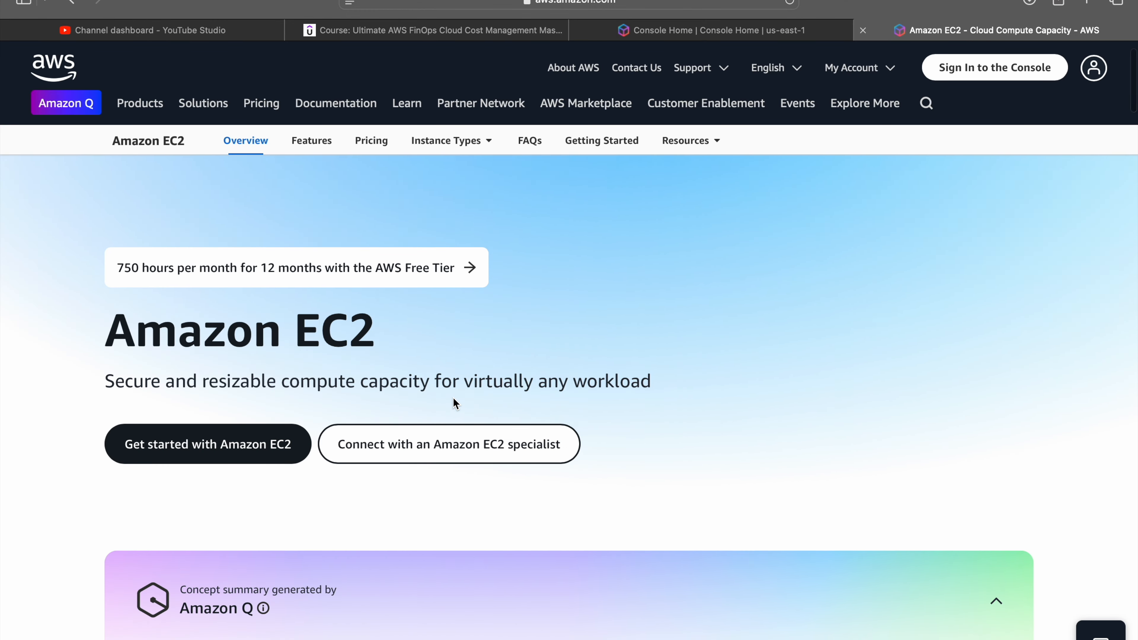
Open the Amazon EC2 pricing page and look through its purchase models, dedicated capacity, per-second billing and additional pricing resources
scroll(453, 402, "down", 10)
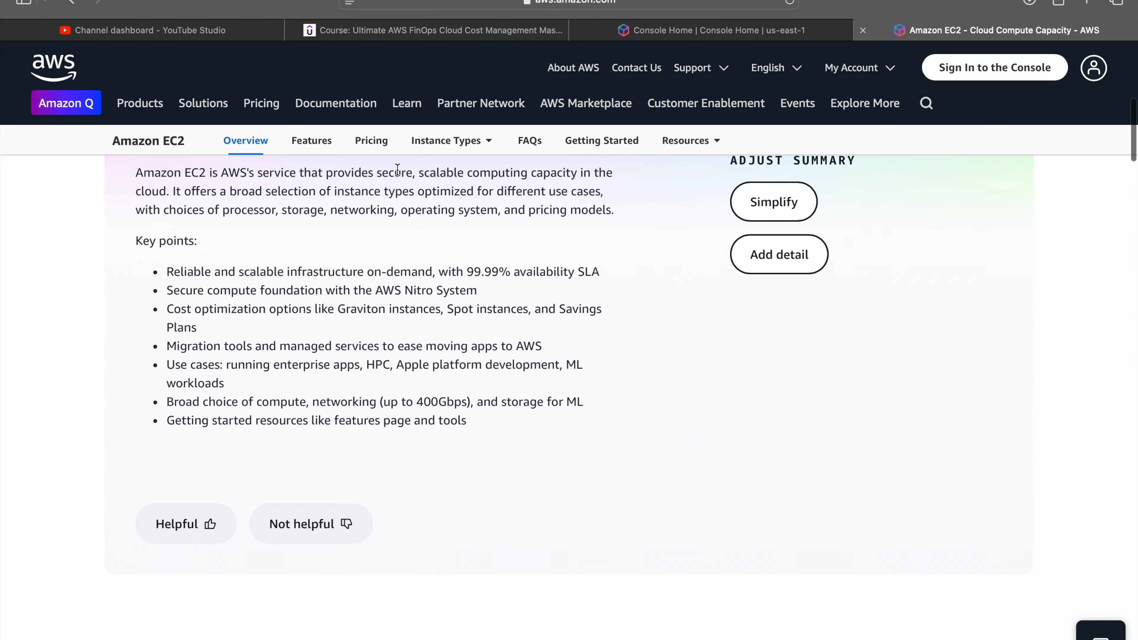
left_click(372, 141)
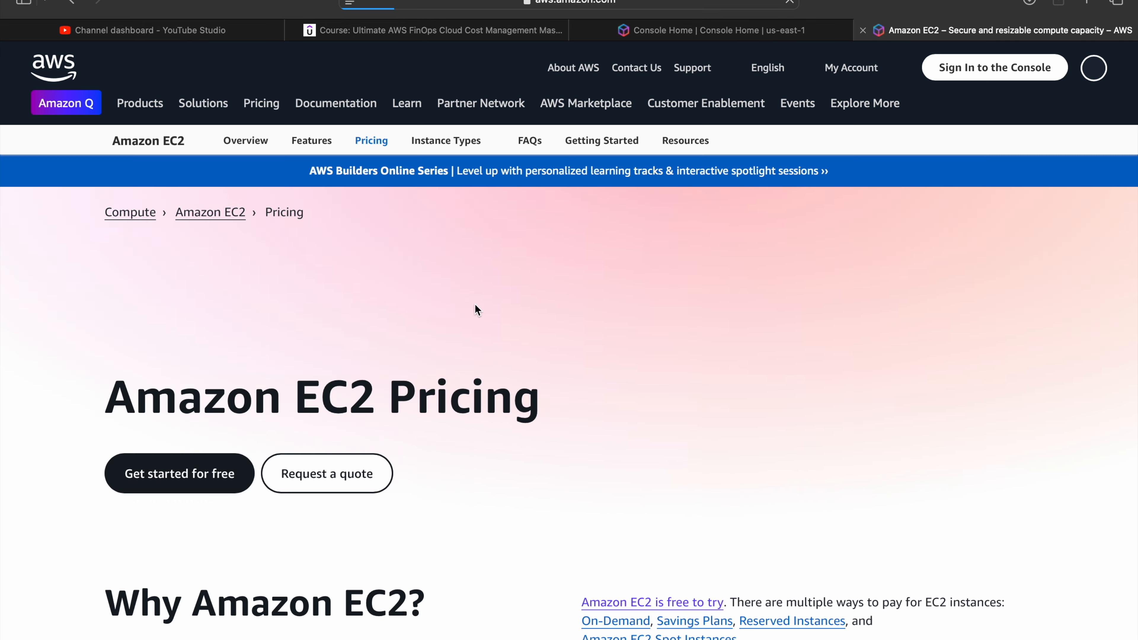
scroll(480, 313, "down", 12)
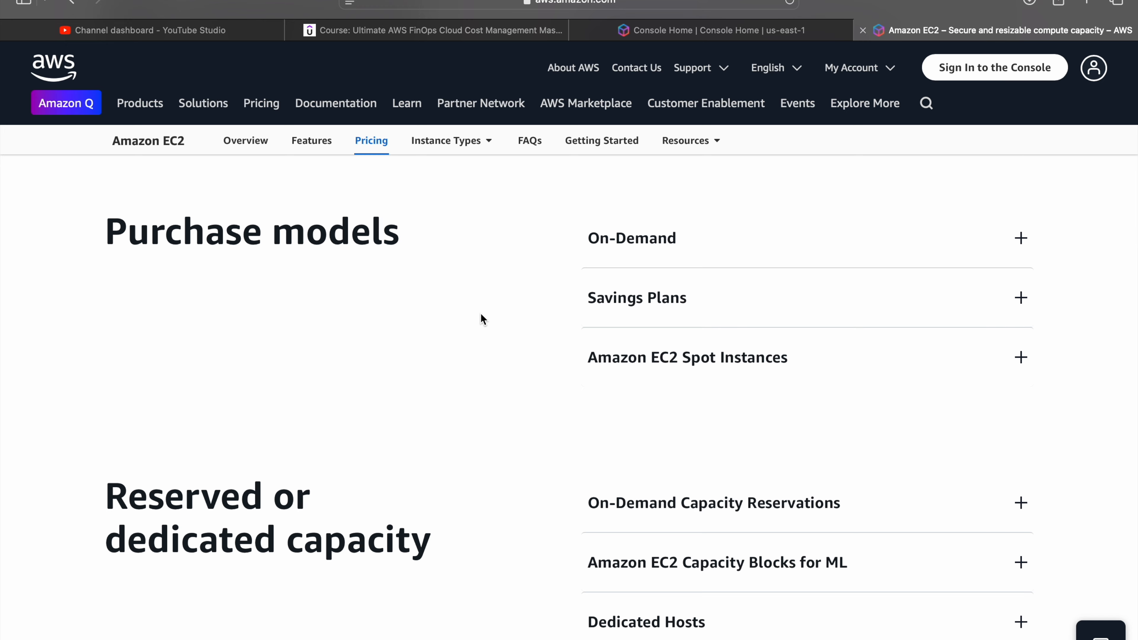
scroll(480, 312, "down", 7)
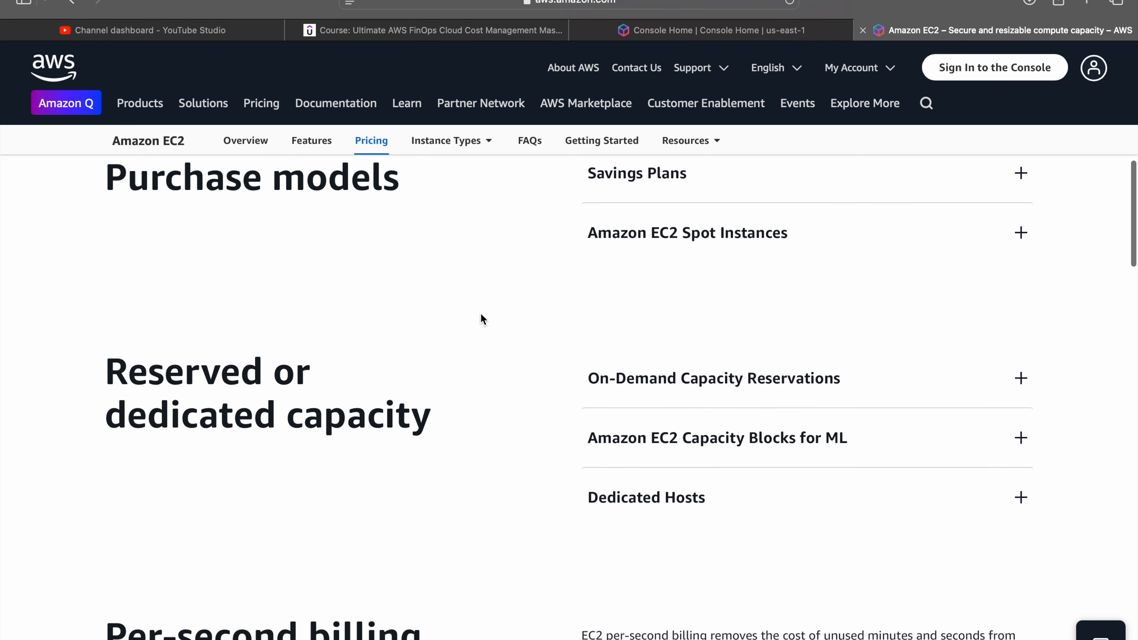
scroll(480, 312, "down", 8)
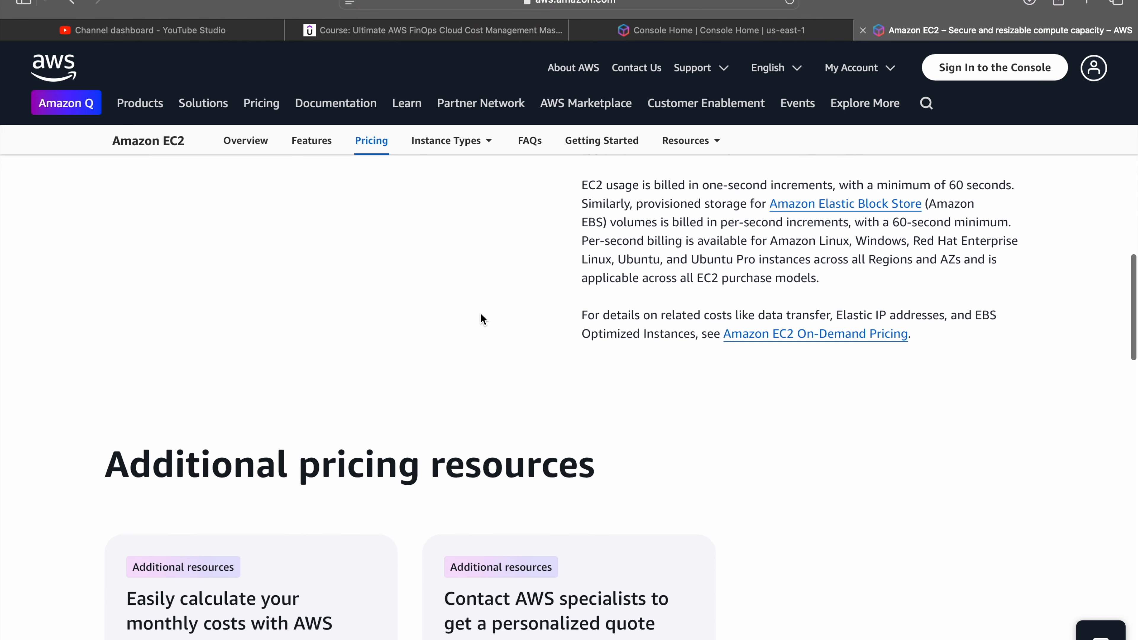
scroll(481, 312, "down", 3)
scroll(480, 319, "down", 2)
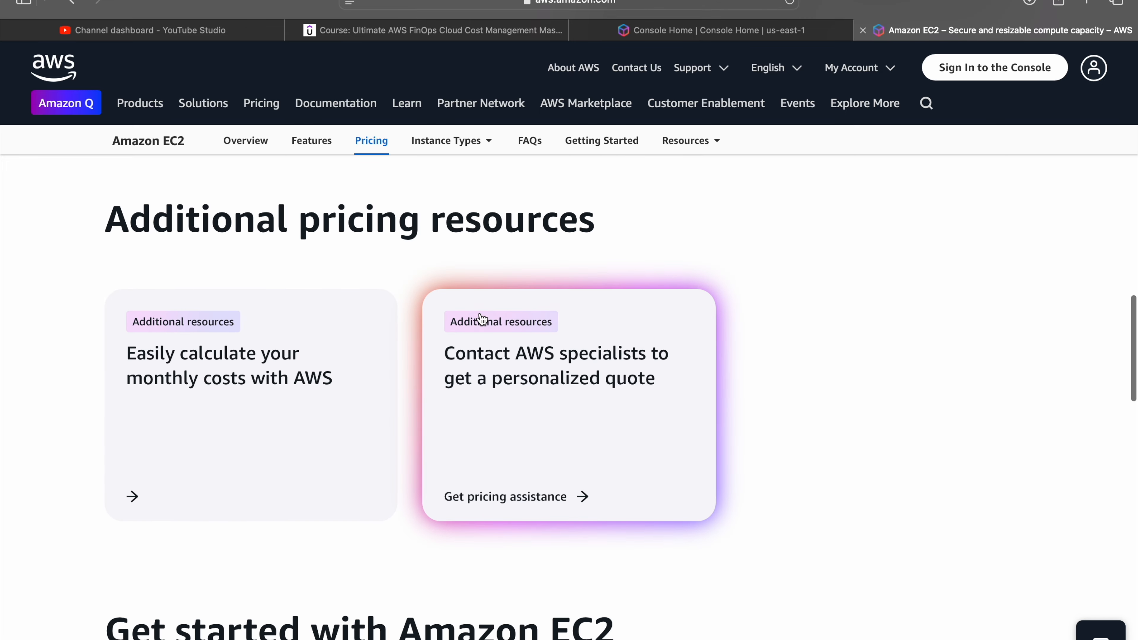
scroll(481, 319, "up", 6)
scroll(481, 317, "up", 15)
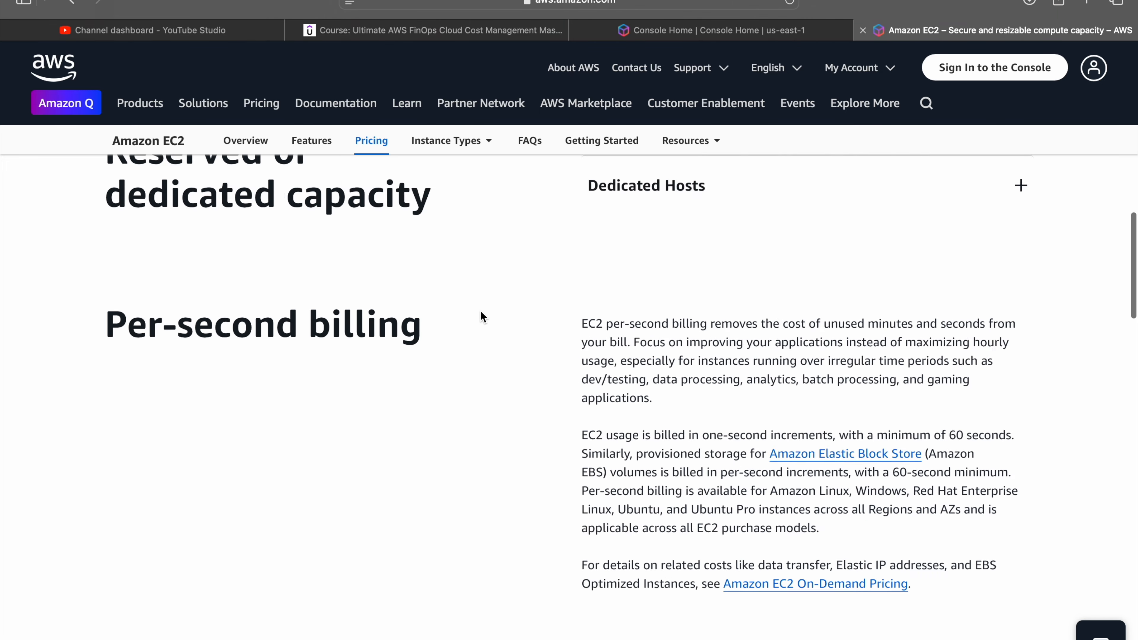
Return to the general AWS Pricing page and look through how AWS is paid for and the product pricing list
left_click(262, 106)
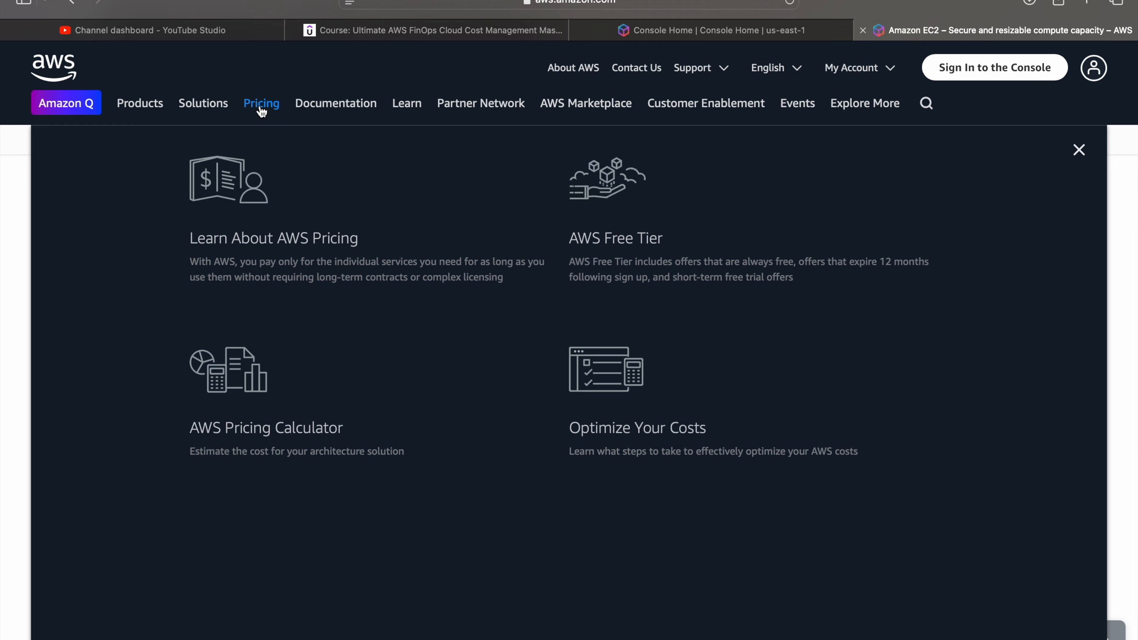
left_click(236, 242)
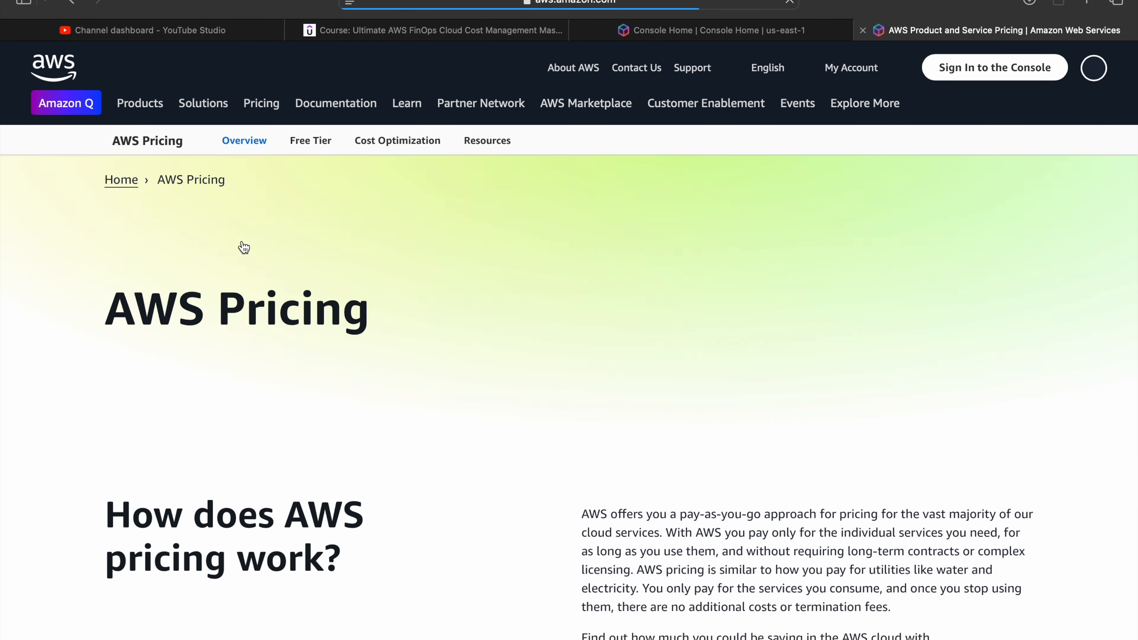
scroll(453, 326, "down", 5)
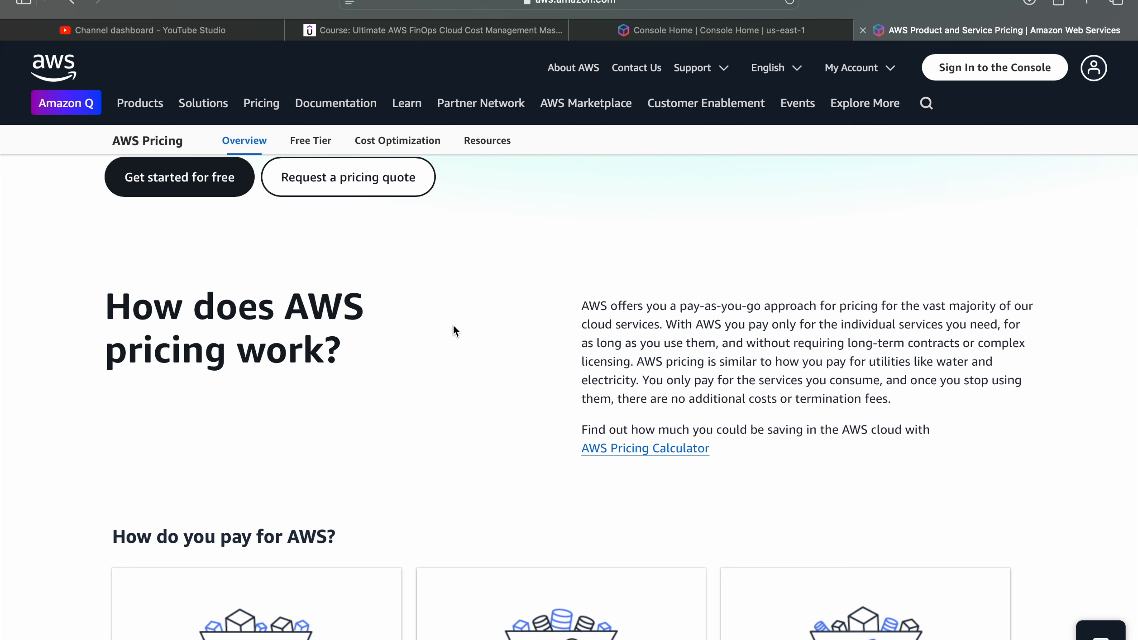
left_click(259, 108)
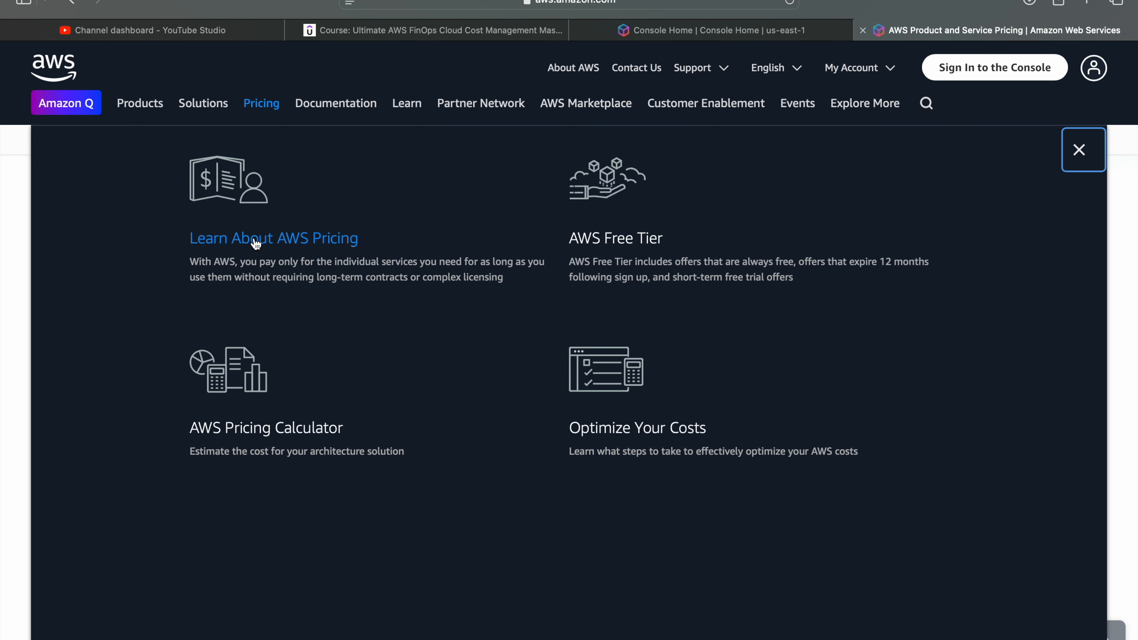
left_click(254, 240)
scroll(516, 397, "down", 15)
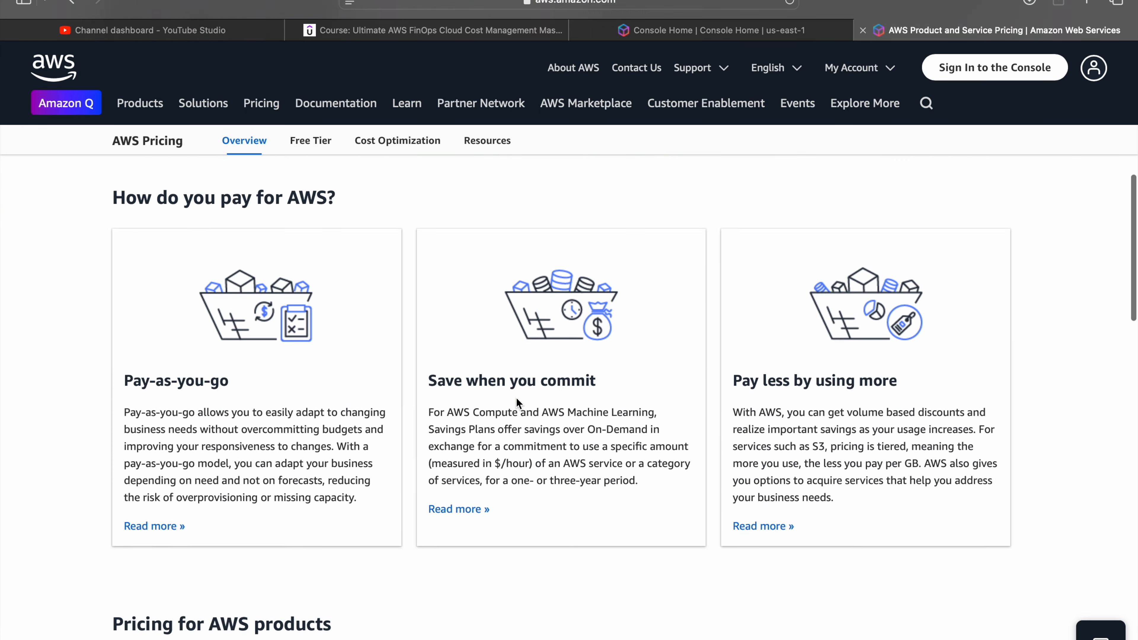
scroll(516, 397, "down", 2)
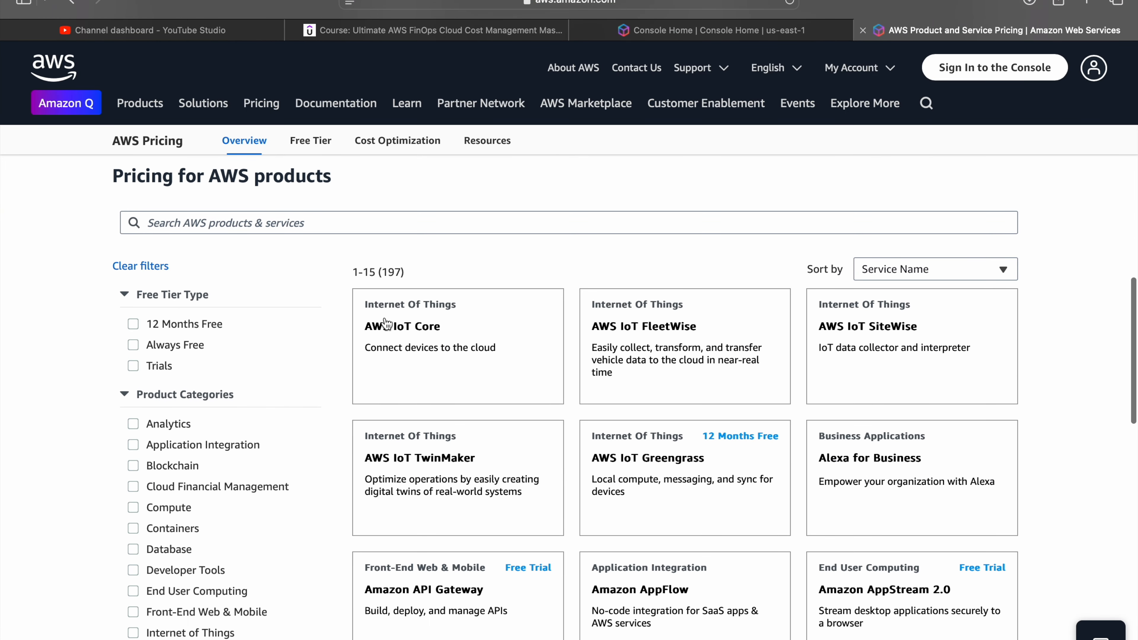
Reopen the AWS Pricing overview, search its product list for "ec2" and open the Amazon EC2 pricing page
left_click(266, 109)
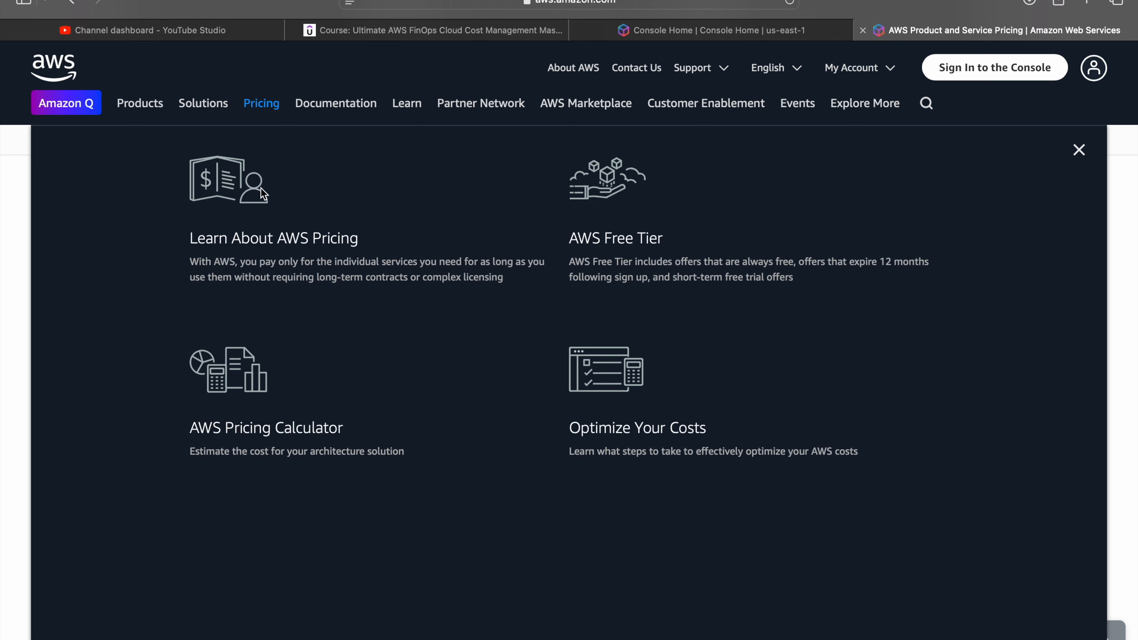
left_click(258, 250)
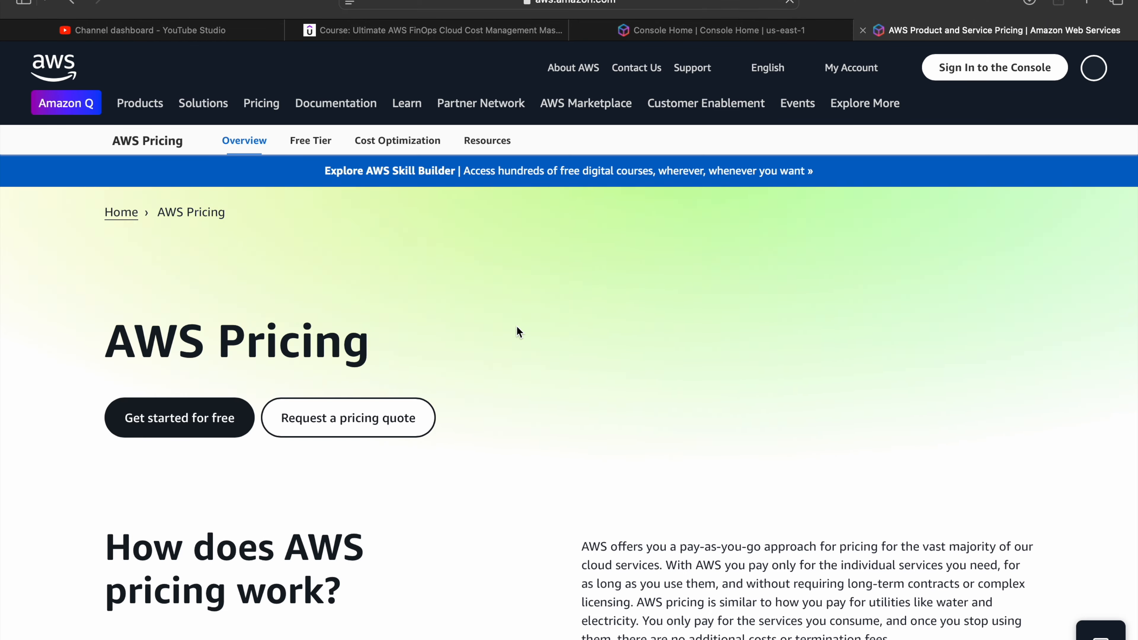
scroll(518, 332, "down", 15)
scroll(518, 331, "down", 1)
left_click(311, 225)
type("ec2")
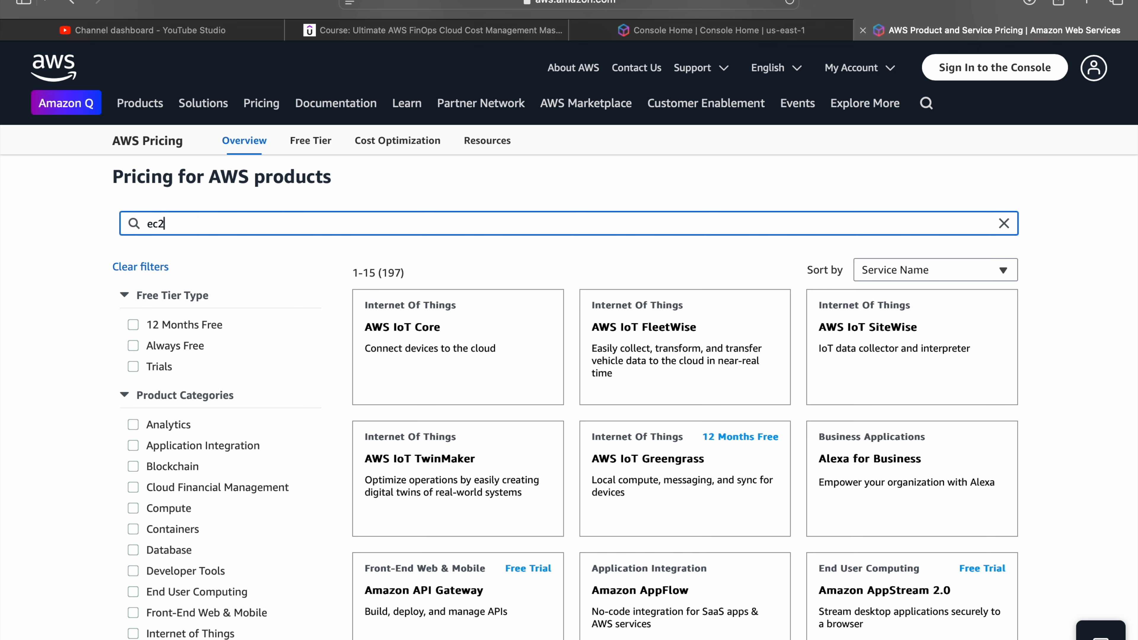
left_click(480, 353)
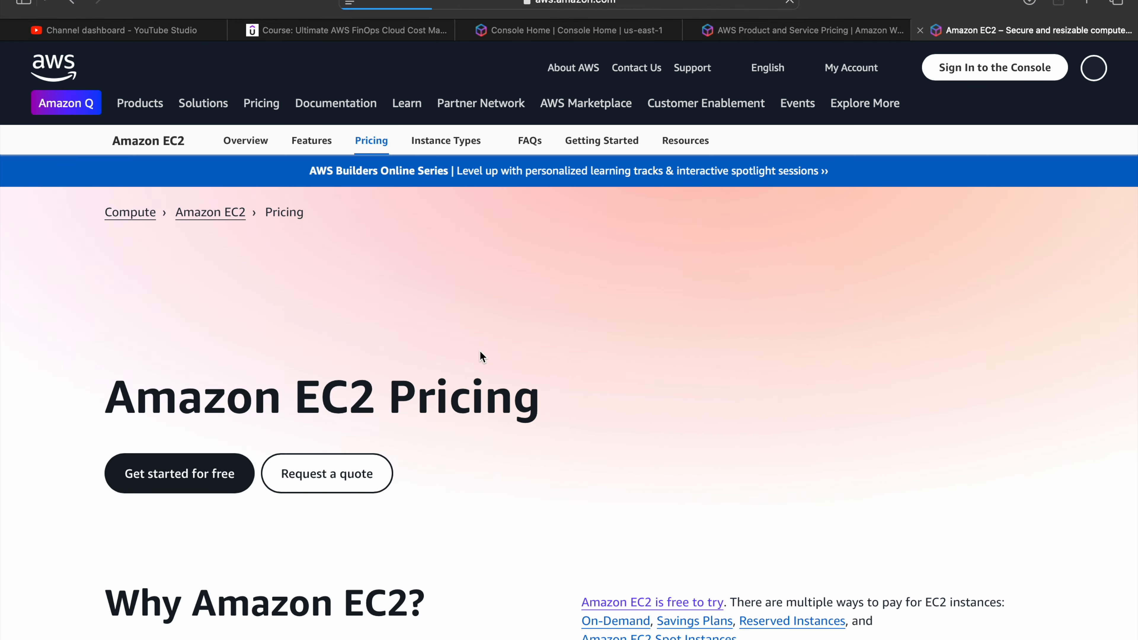
Examine the EC2 purchase models, reserved or dedicated capacity options, per-second billing details and additional pricing resources
scroll(480, 350, "down", 9)
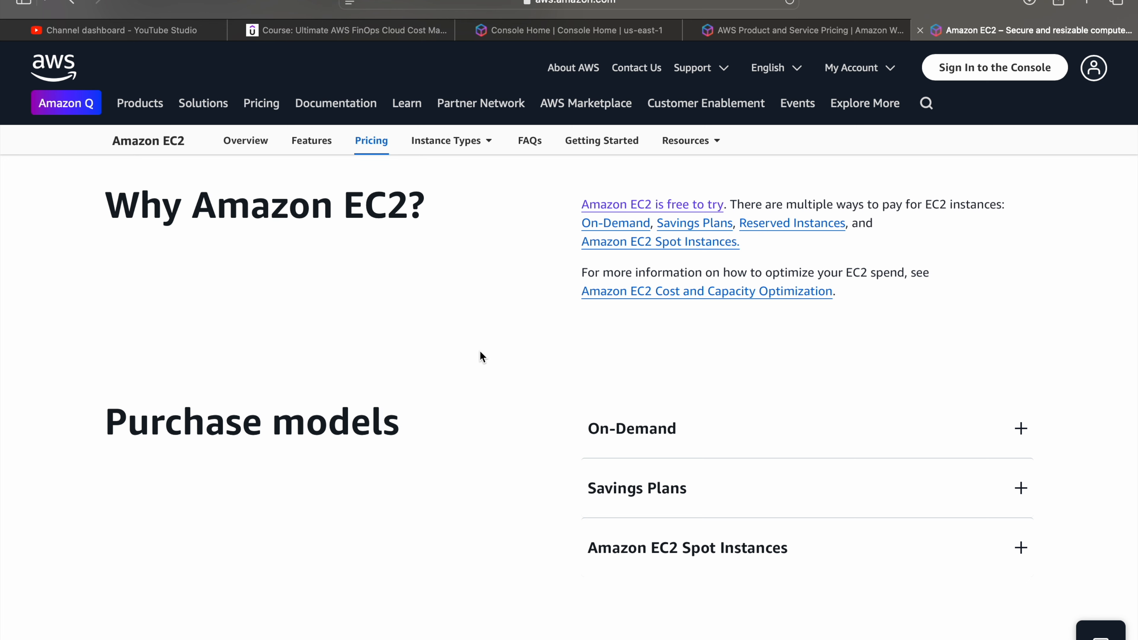
scroll(479, 357, "down", 3)
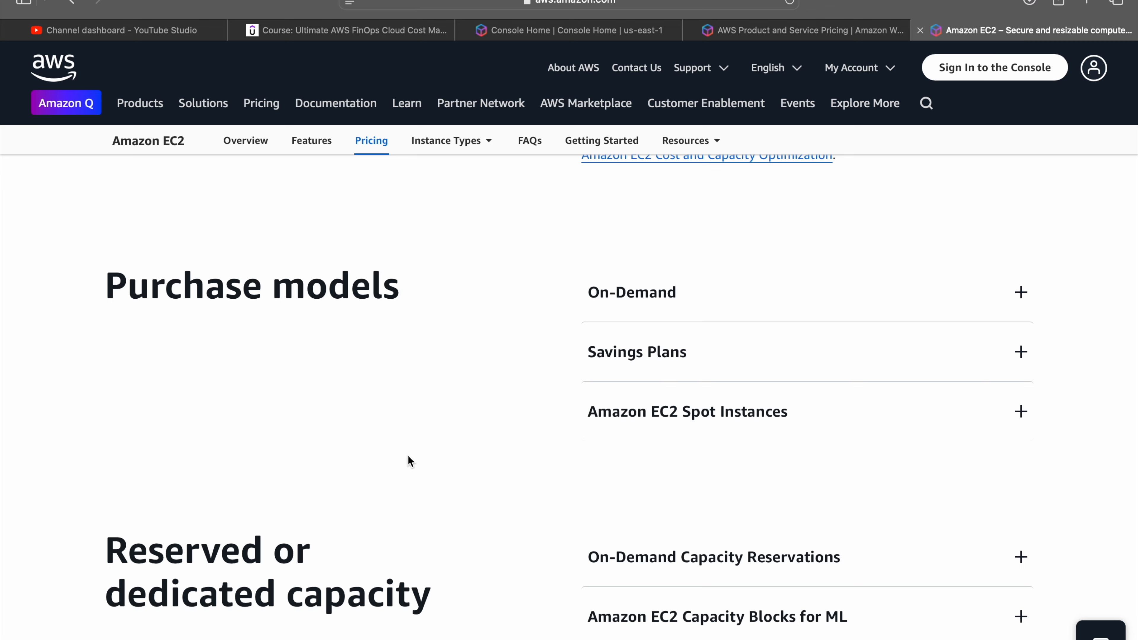
scroll(410, 462, "down", 5)
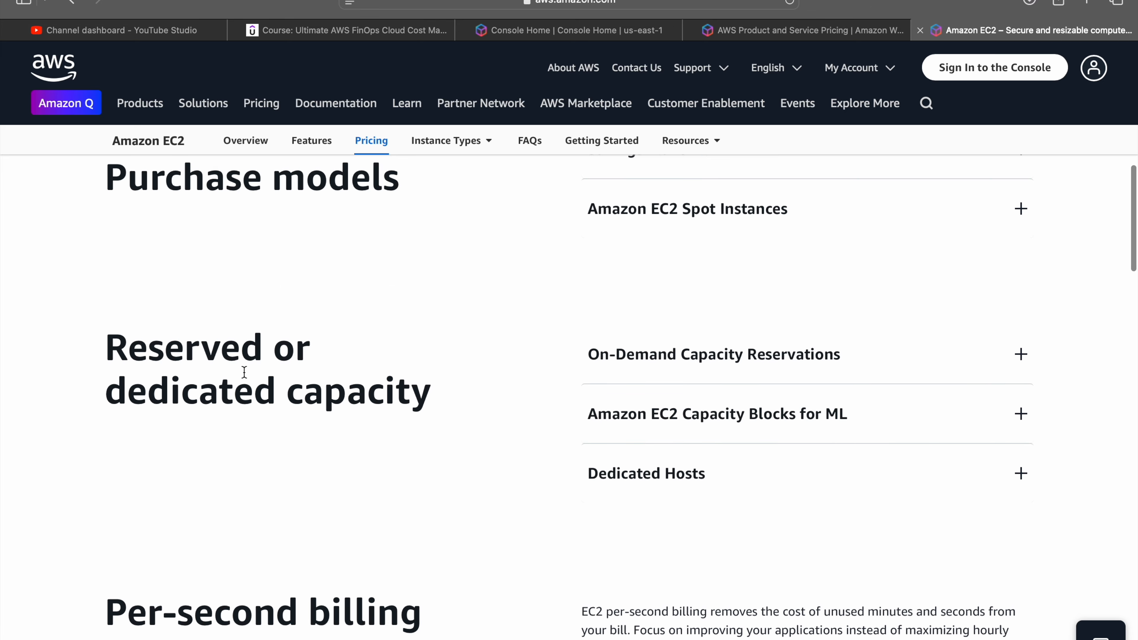
scroll(454, 443, "down", 10)
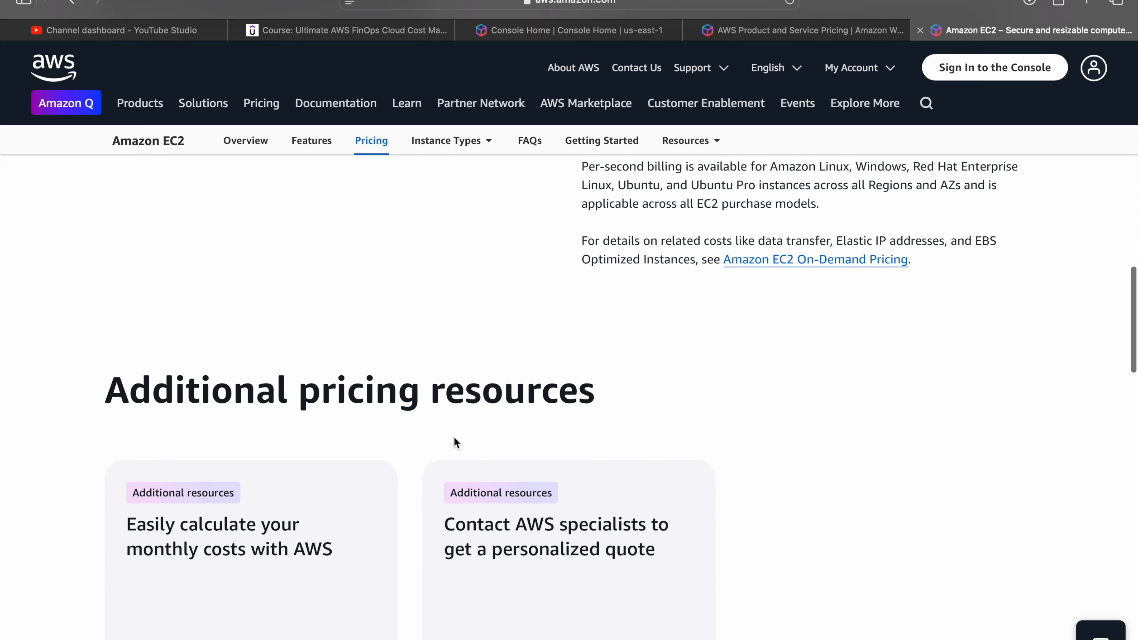
scroll(455, 443, "down", 9)
scroll(454, 443, "up", 3)
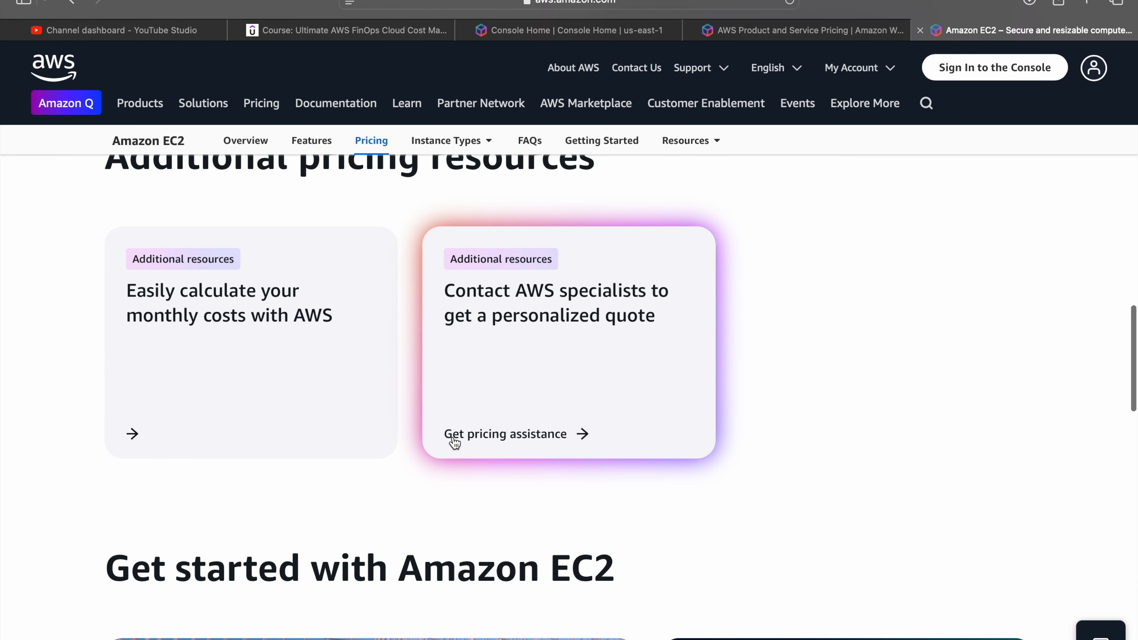
scroll(455, 443, "down", 15)
scroll(457, 416, "up", 20)
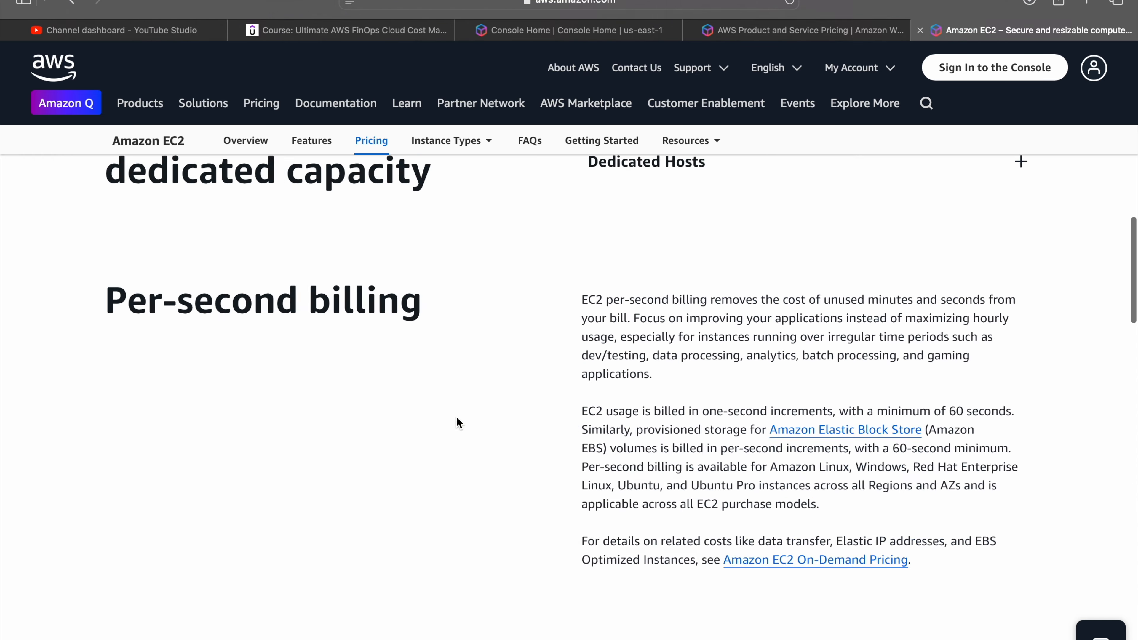
Expand the On-Demand purchase model on the Amazon EC2 pricing page and open its On-Demand pricing page
scroll(457, 417, "up", 20)
scroll(456, 417, "down", 5)
scroll(456, 417, "up", 7)
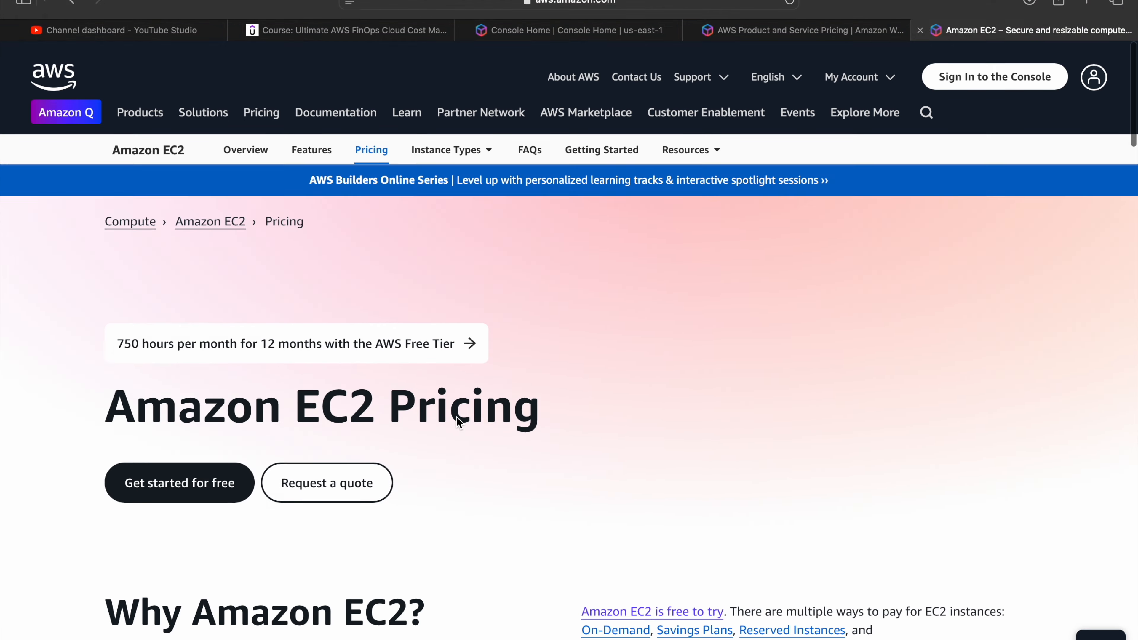
scroll(457, 417, "down", 3)
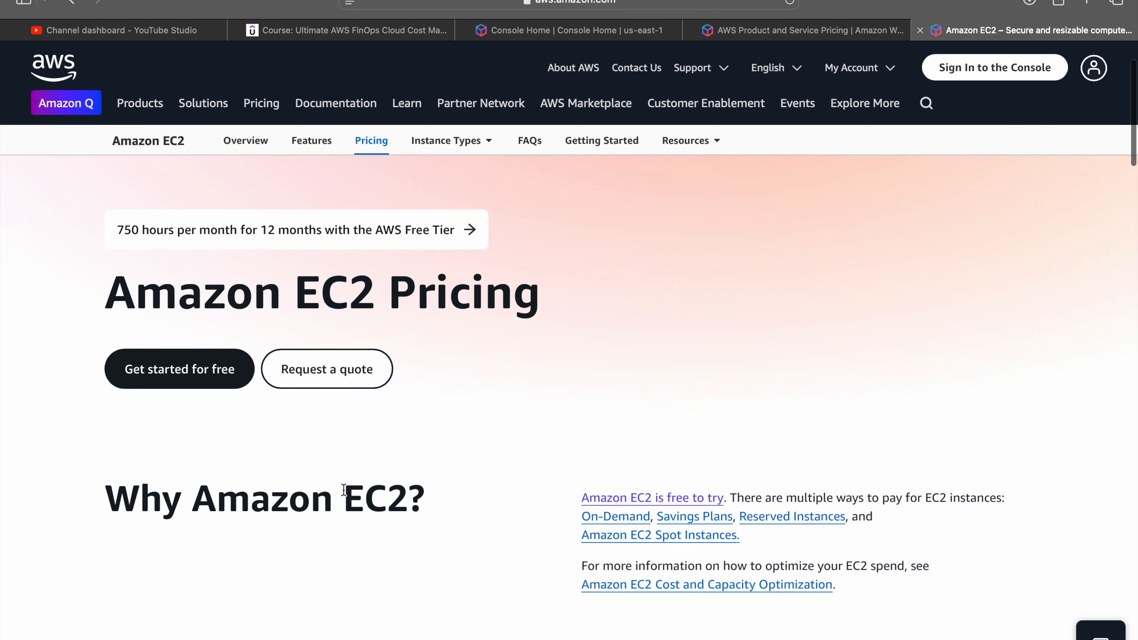
scroll(344, 489, "down", 10)
left_click(596, 324)
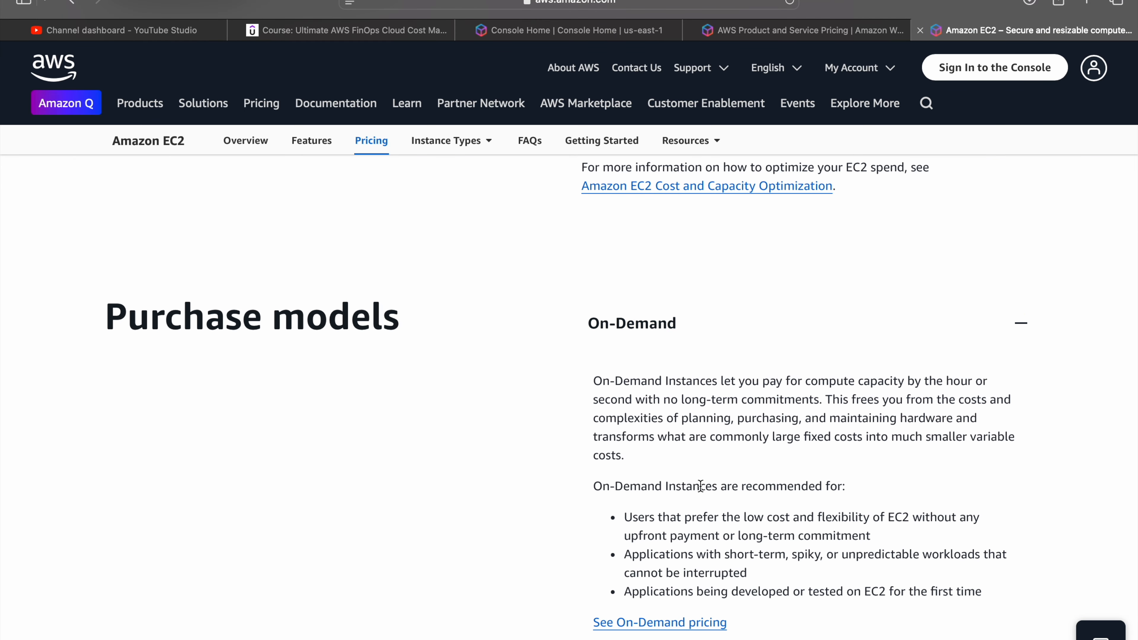
scroll(707, 458, "down", 3)
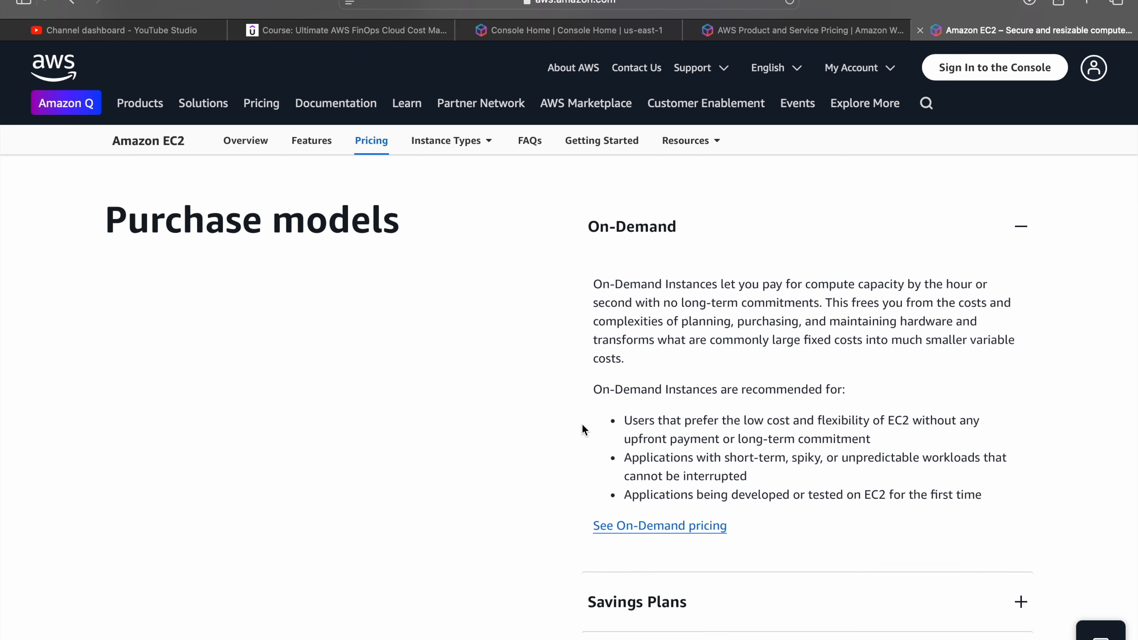
left_click(659, 526)
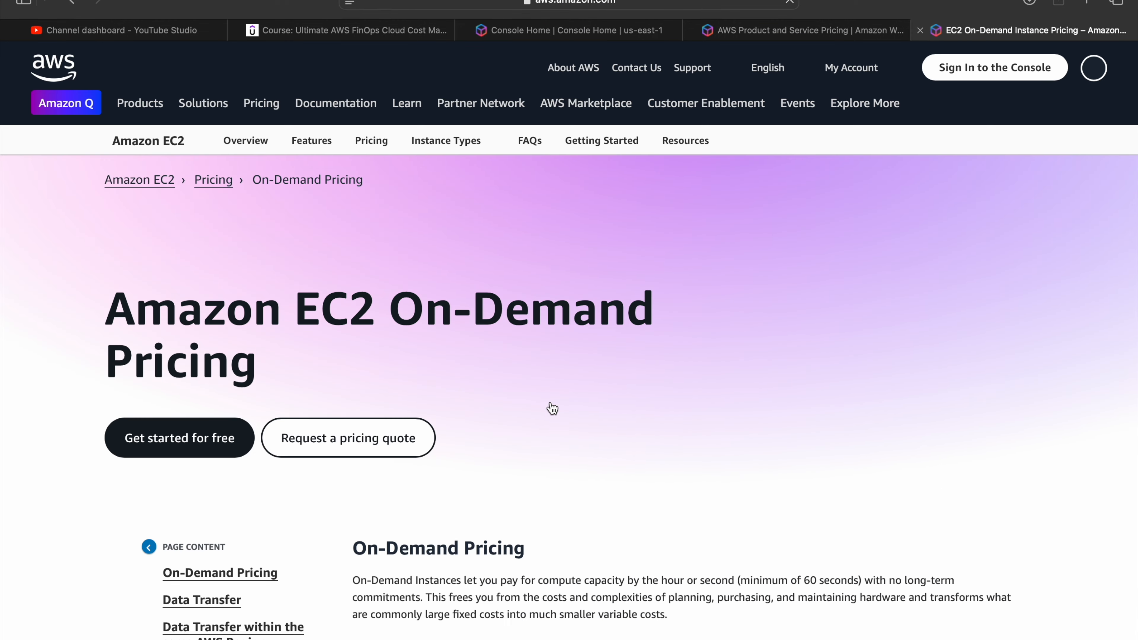
Look through the On-Demand Pricing introduction, the page contents and the selectors of the On-Demand Plans for Amazon EC2
scroll(552, 408, "down", 6)
scroll(552, 408, "down", 2)
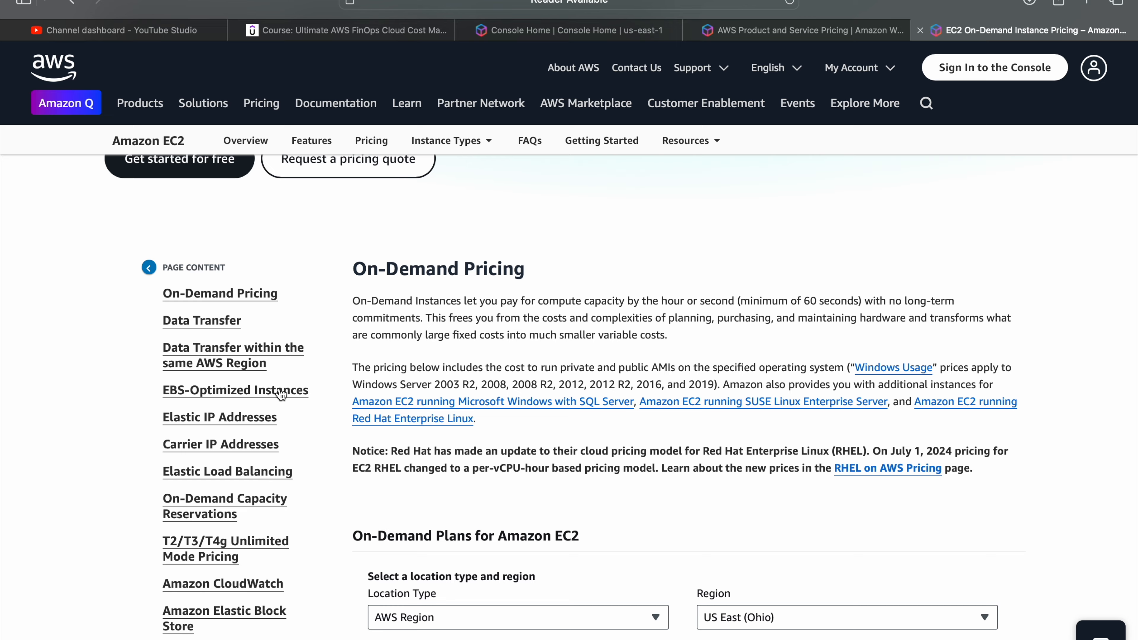
scroll(281, 393, "down", 1)
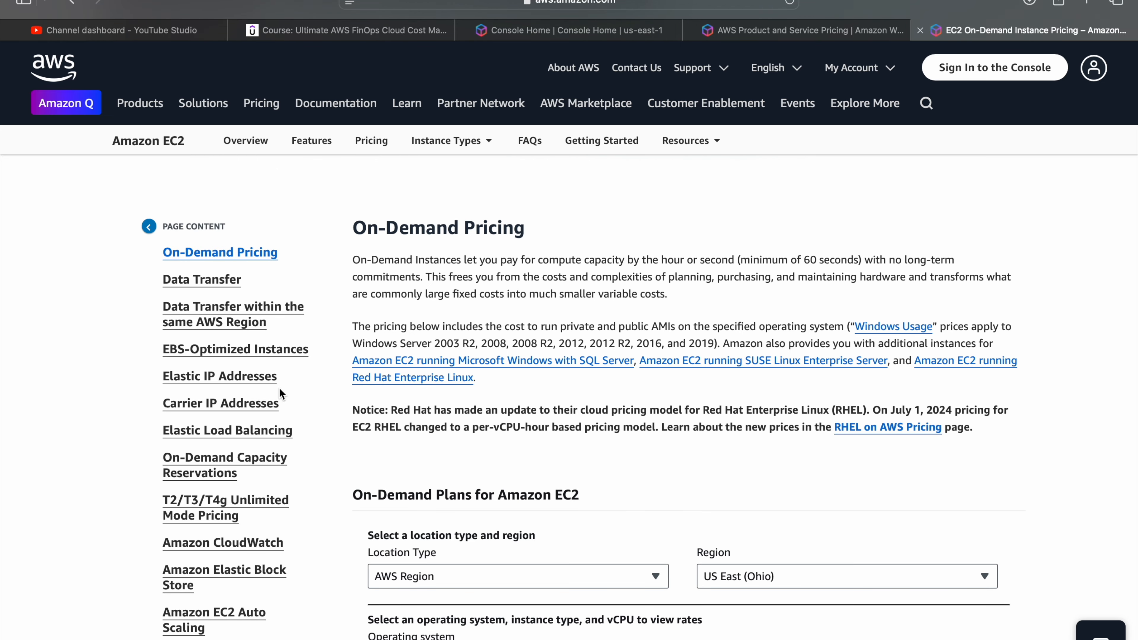
scroll(280, 392, "down", 1)
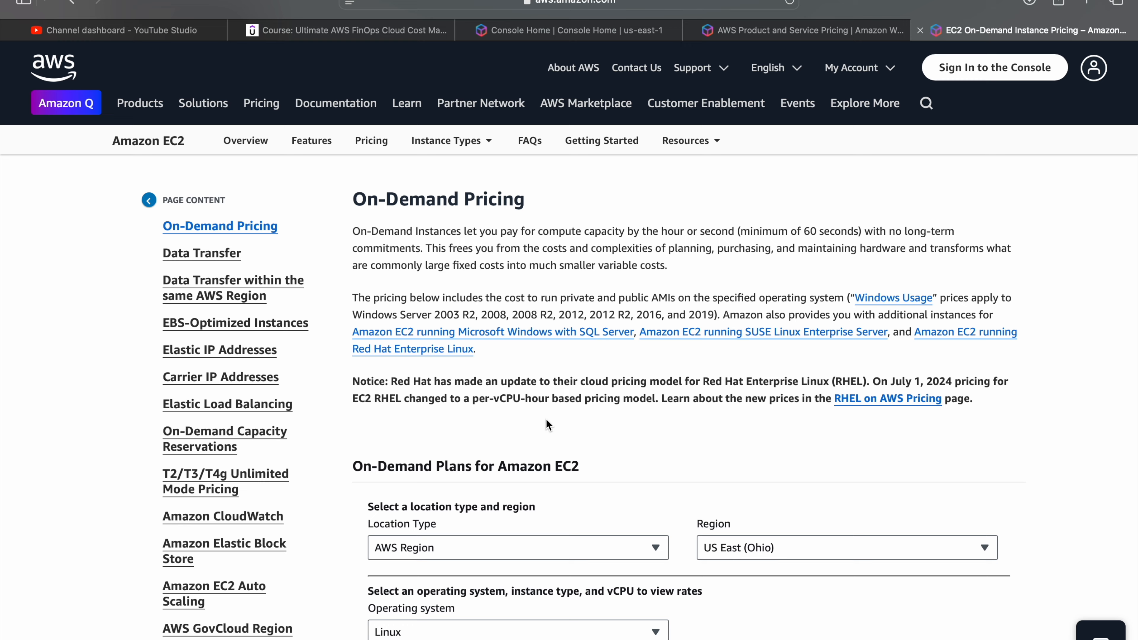
scroll(546, 424, "down", 3)
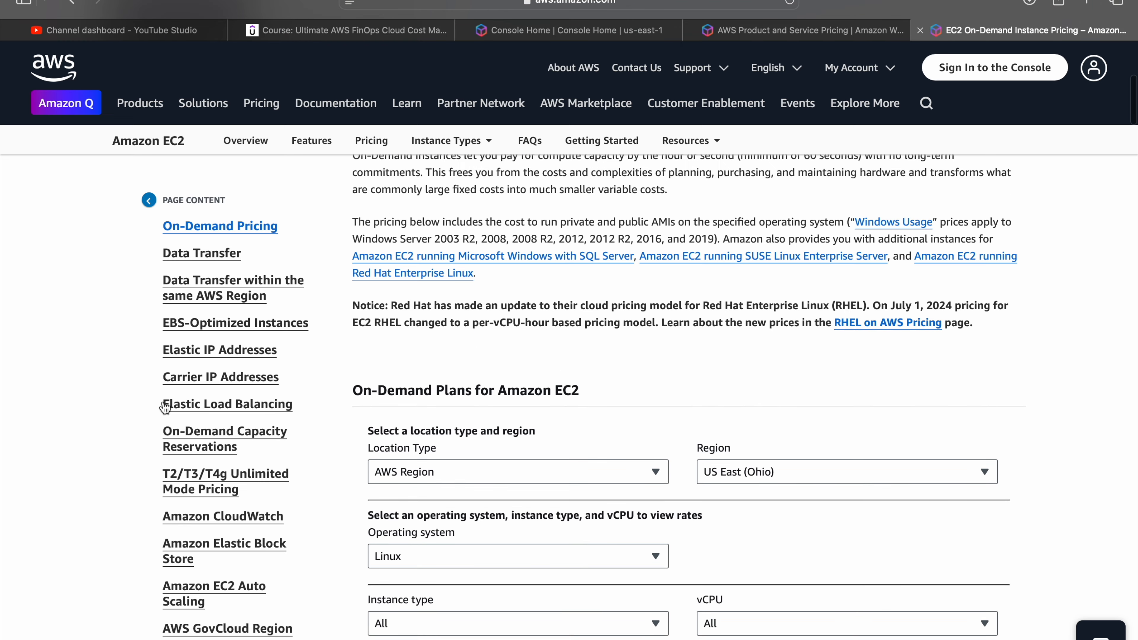
Look through the Data Transfer, Elastic IP, Carrier IP and Elastic Load Balancing sections of the On-Demand pricing page
left_click(210, 261)
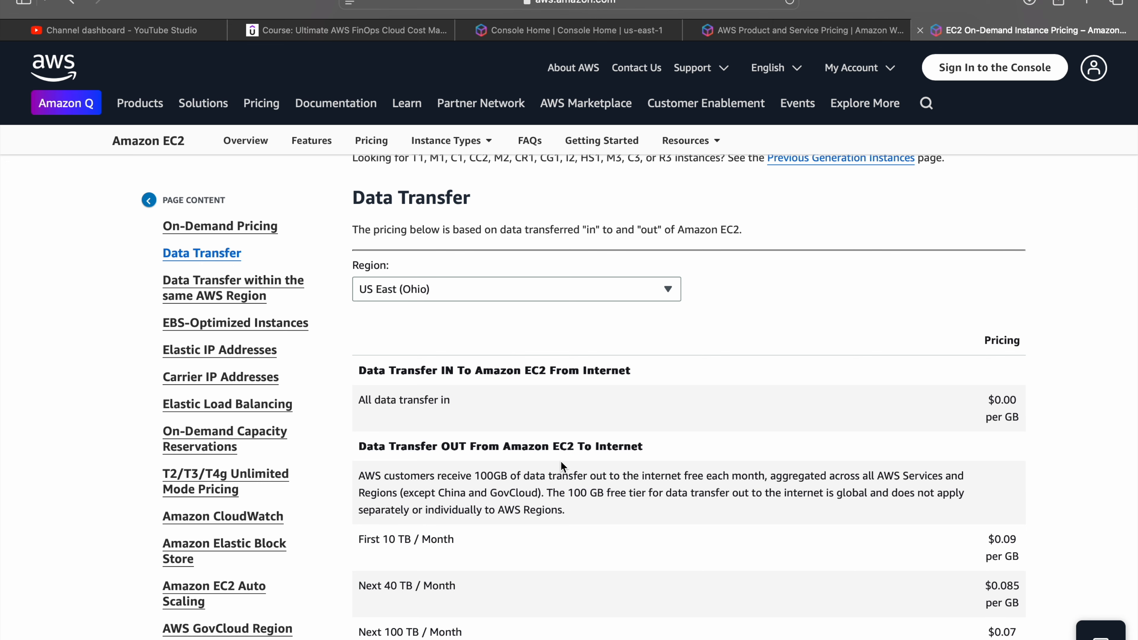
left_click(205, 352)
scroll(520, 394, "down", 5)
scroll(519, 395, "down", 2)
scroll(493, 386, "up", 4)
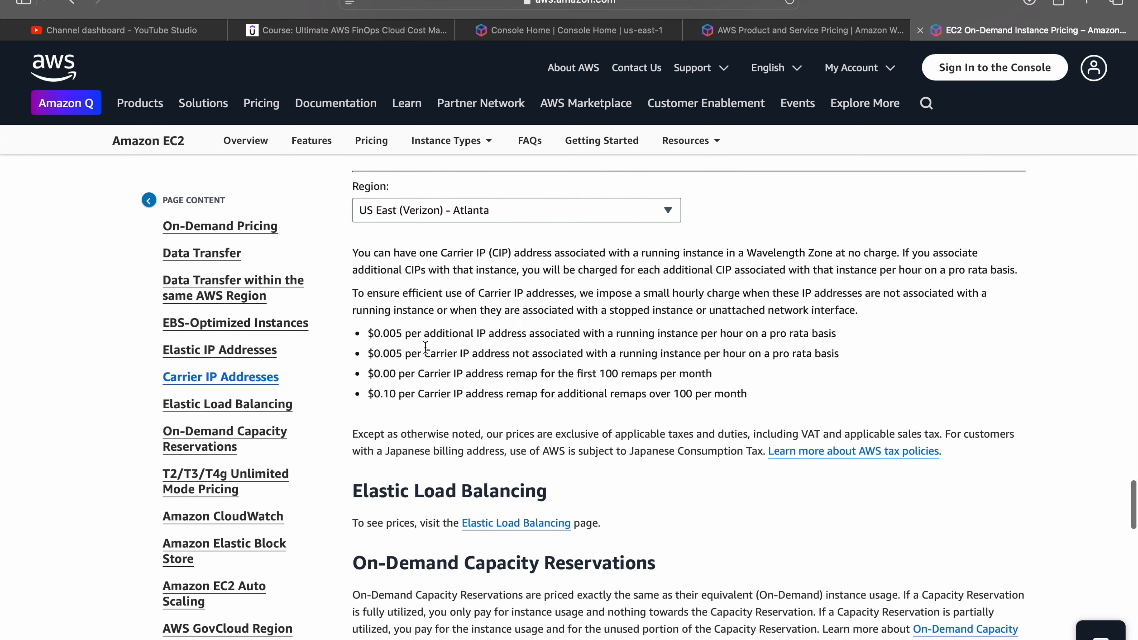
scroll(582, 372, "down", 5)
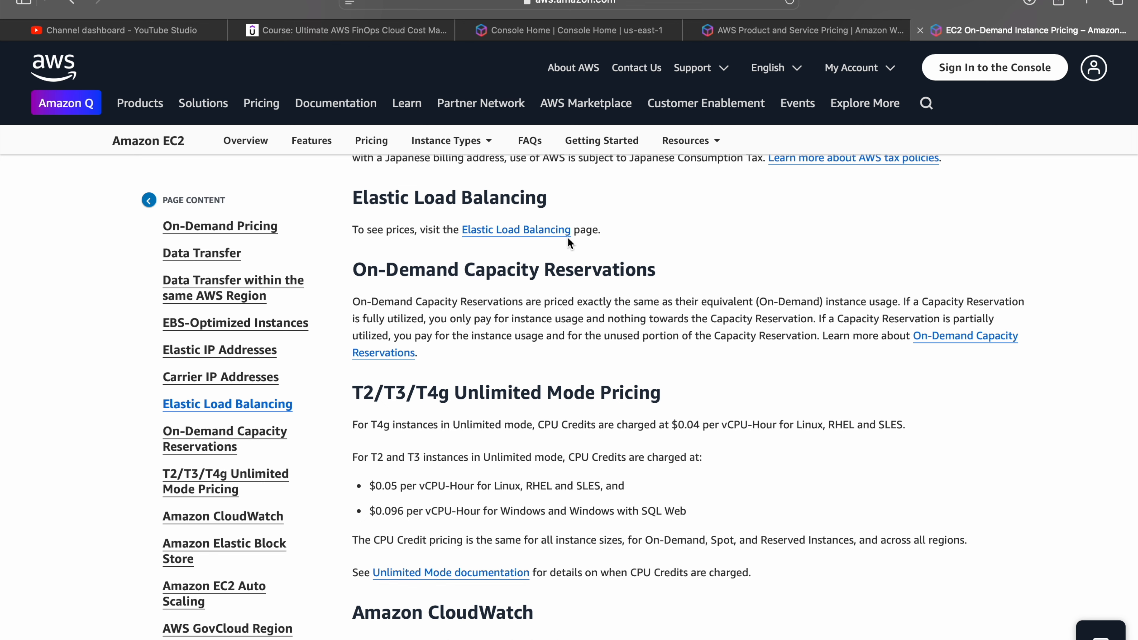
Return to the On-Demand Pricing section and filter the Linux instances to the Memory Optimized type with 2 vCPUs
left_click(236, 230)
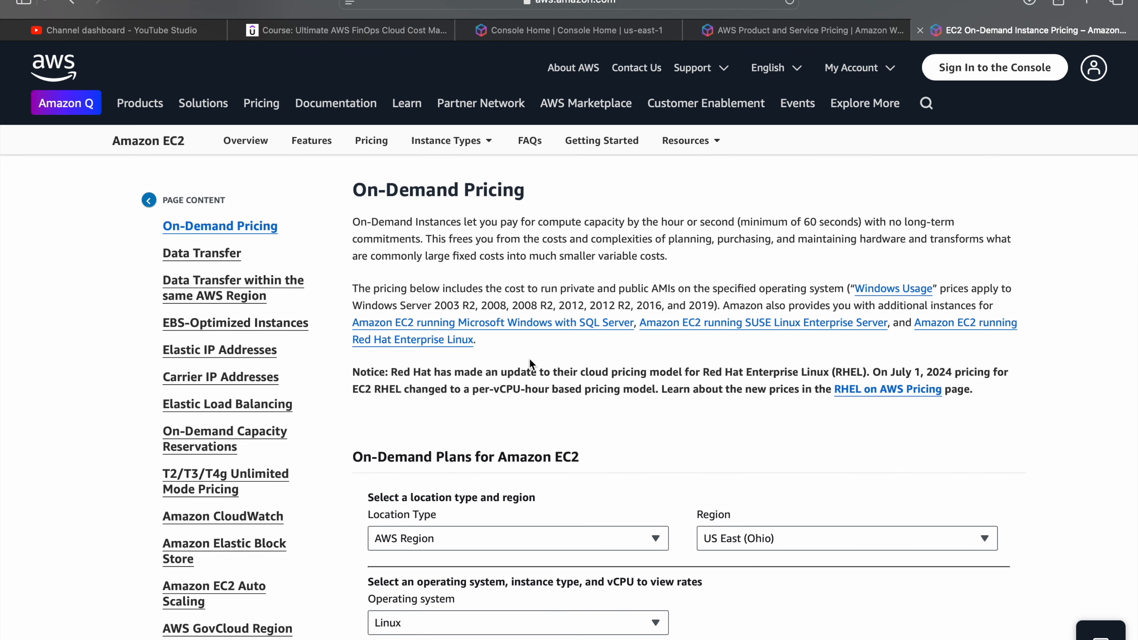
scroll(529, 358, "down", 5)
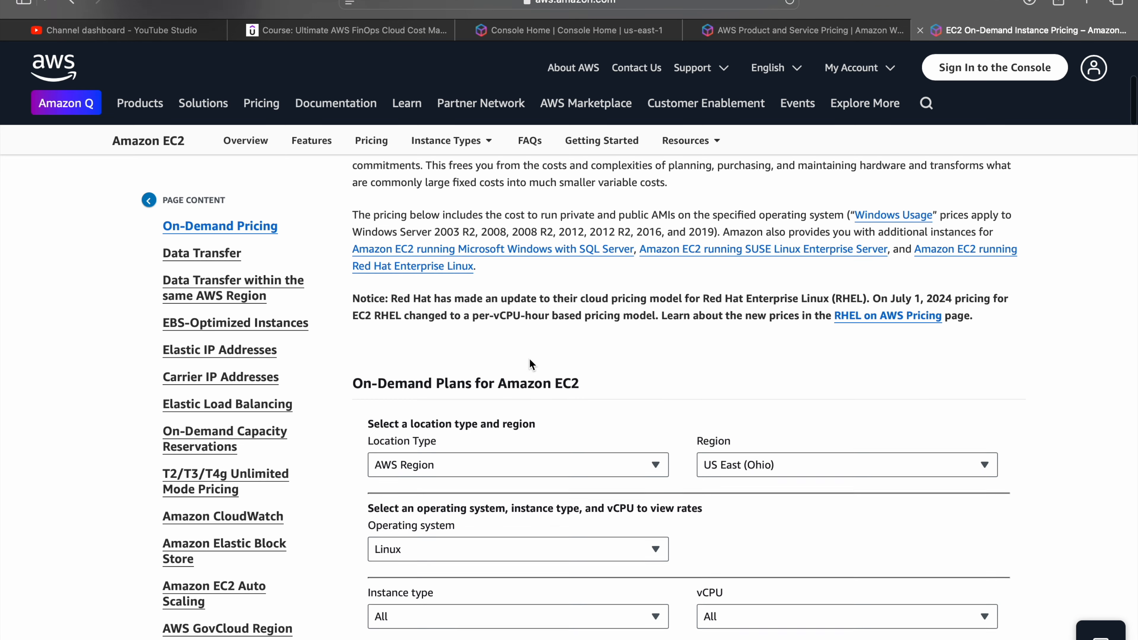
scroll(529, 358, "down", 1)
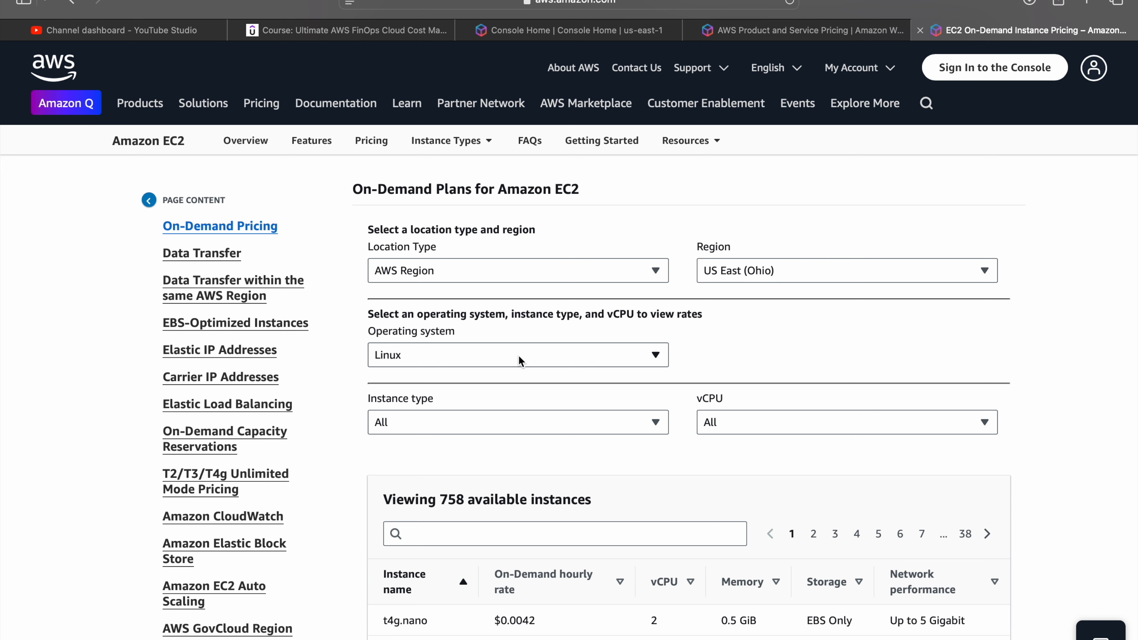
scroll(518, 355, "down", 2)
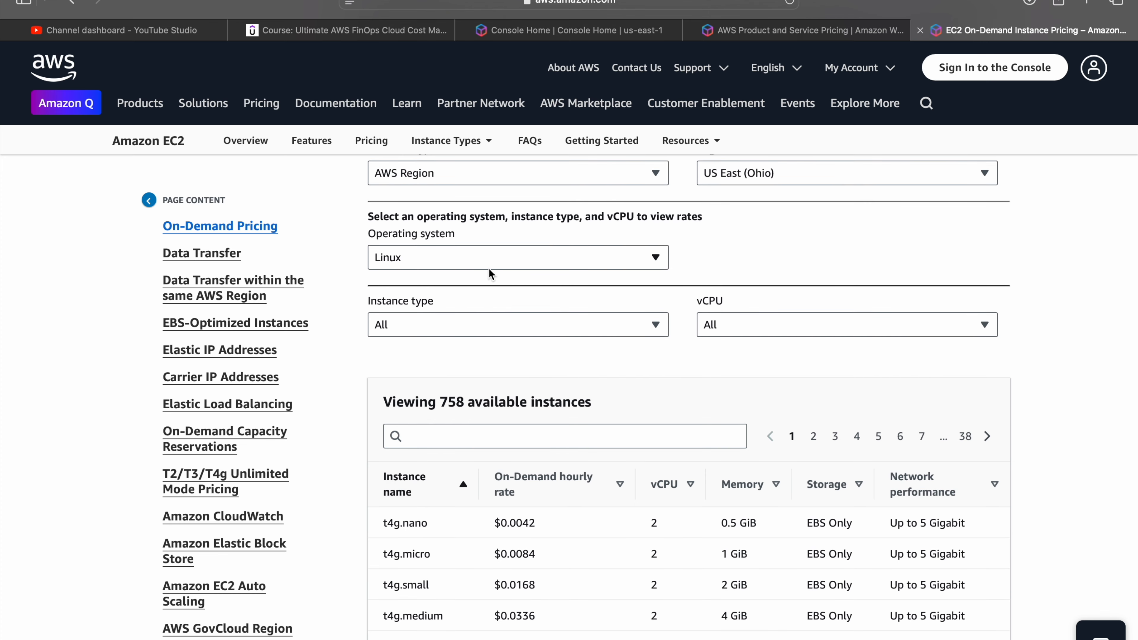
scroll(492, 351, "down", 1)
left_click(528, 282)
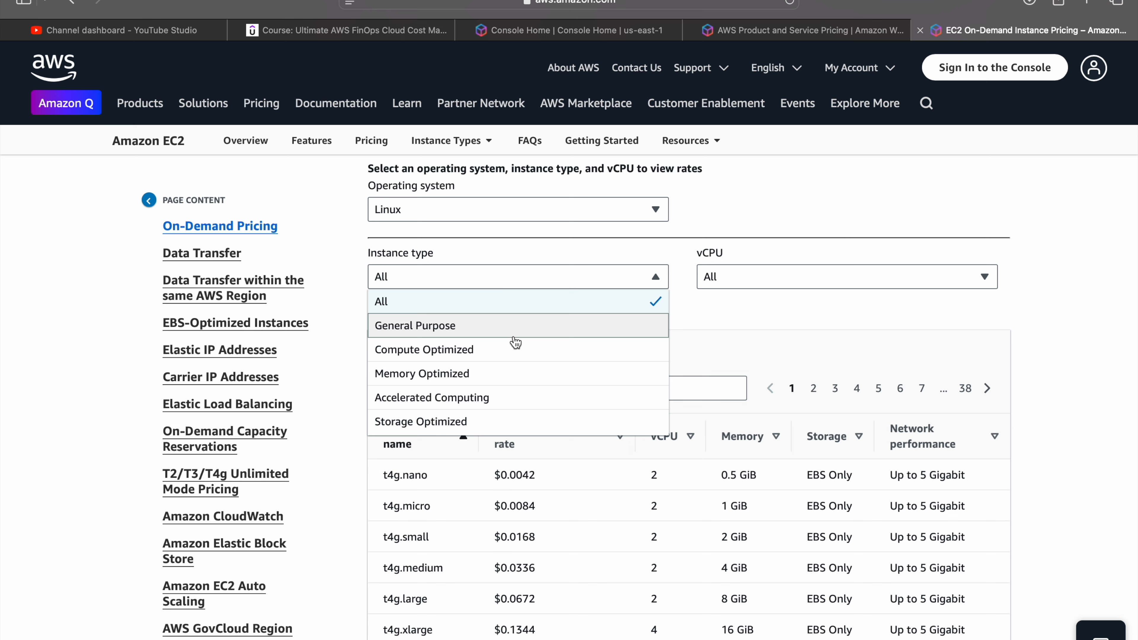
left_click(484, 377)
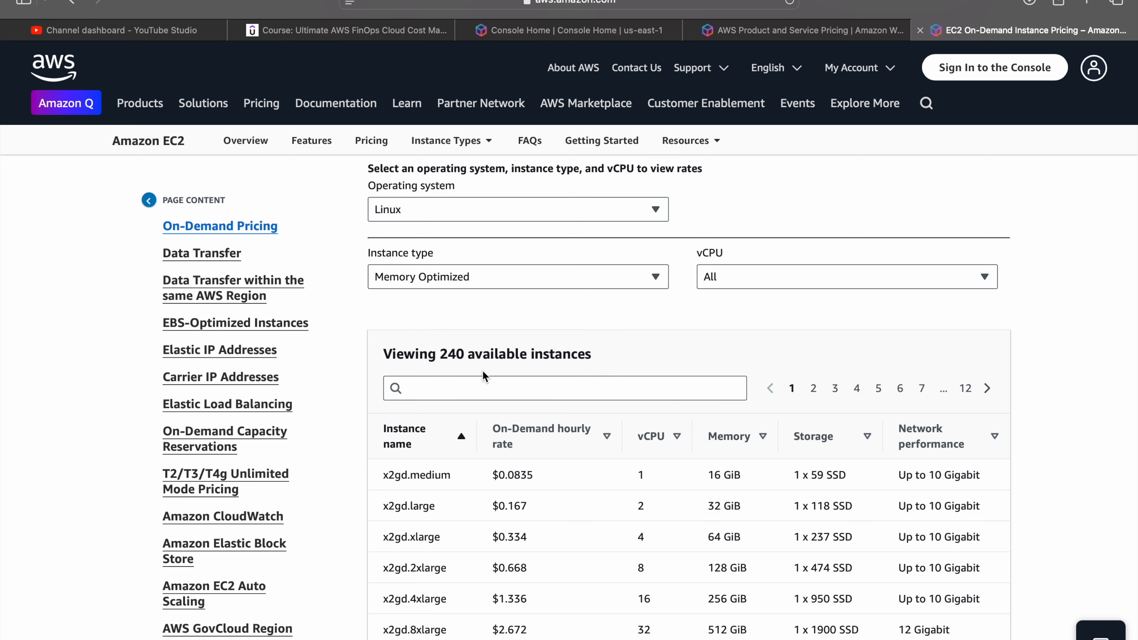
left_click(748, 278)
left_click(726, 342)
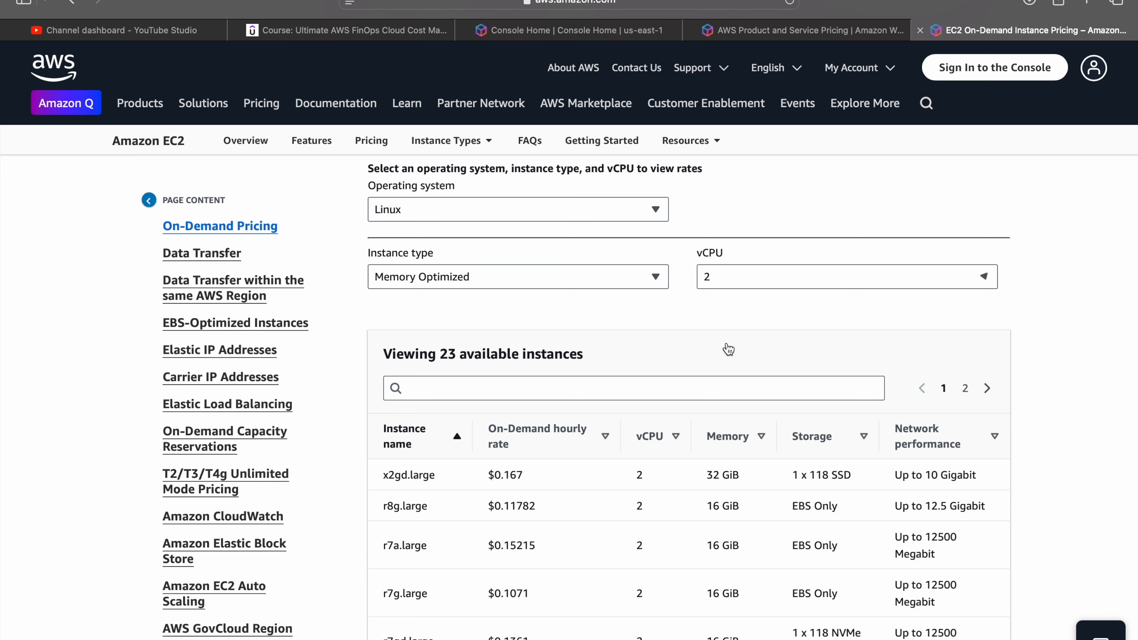
Examine the filtered instances' hourly rates, memory, storage and network performance in the On-Demand price table
scroll(727, 342, "down", 5)
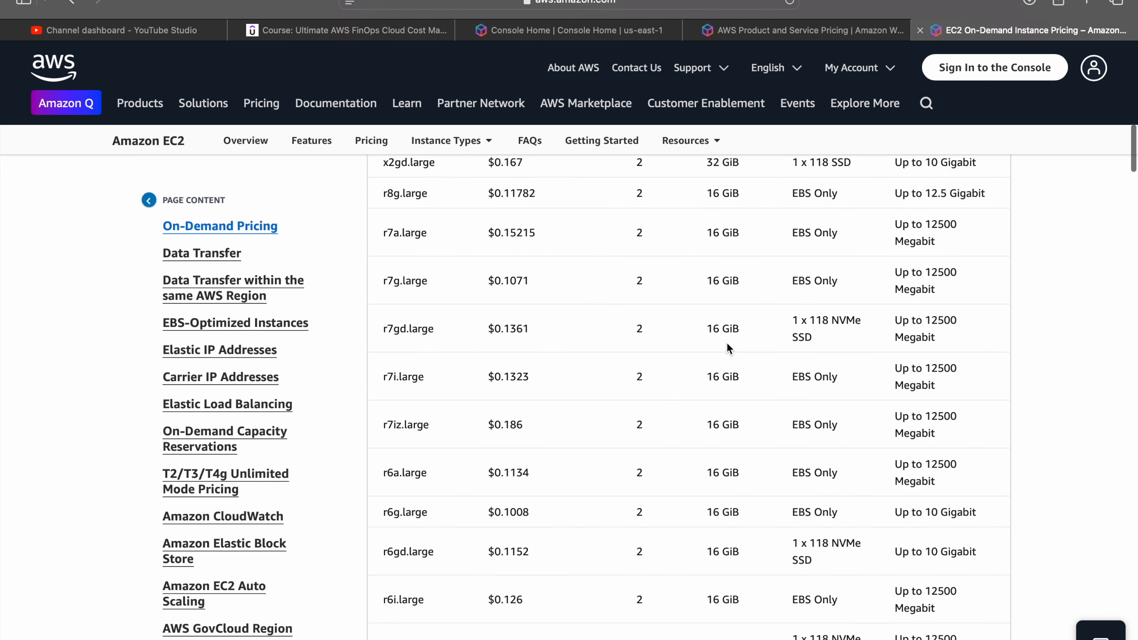
scroll(727, 342, "up", 3)
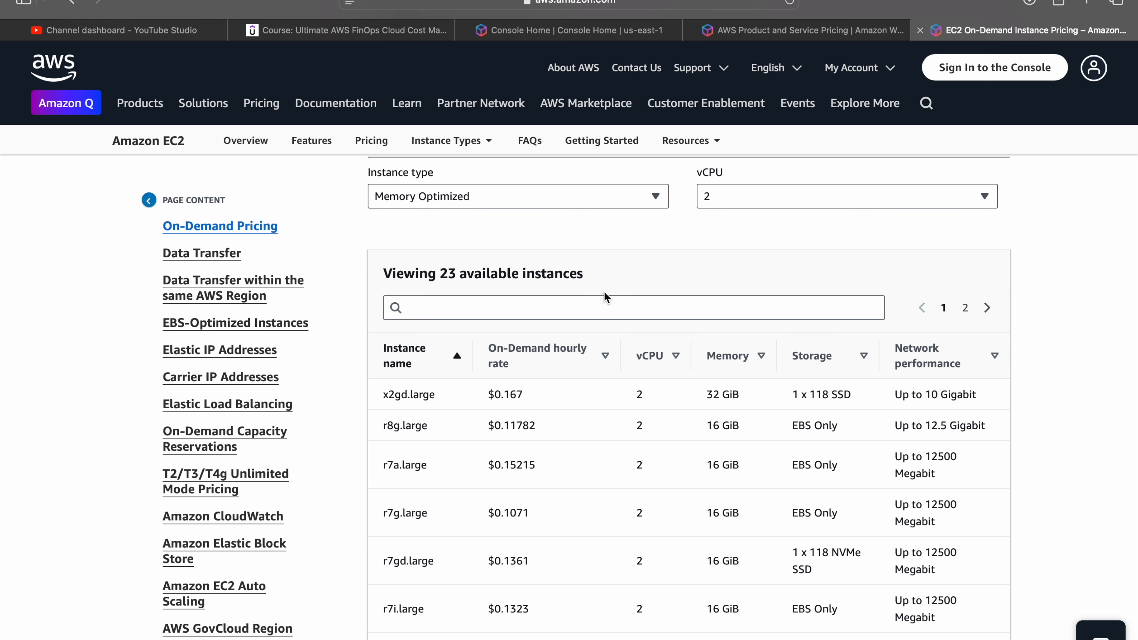
scroll(603, 291, "down", 1)
scroll(603, 291, "down", 2)
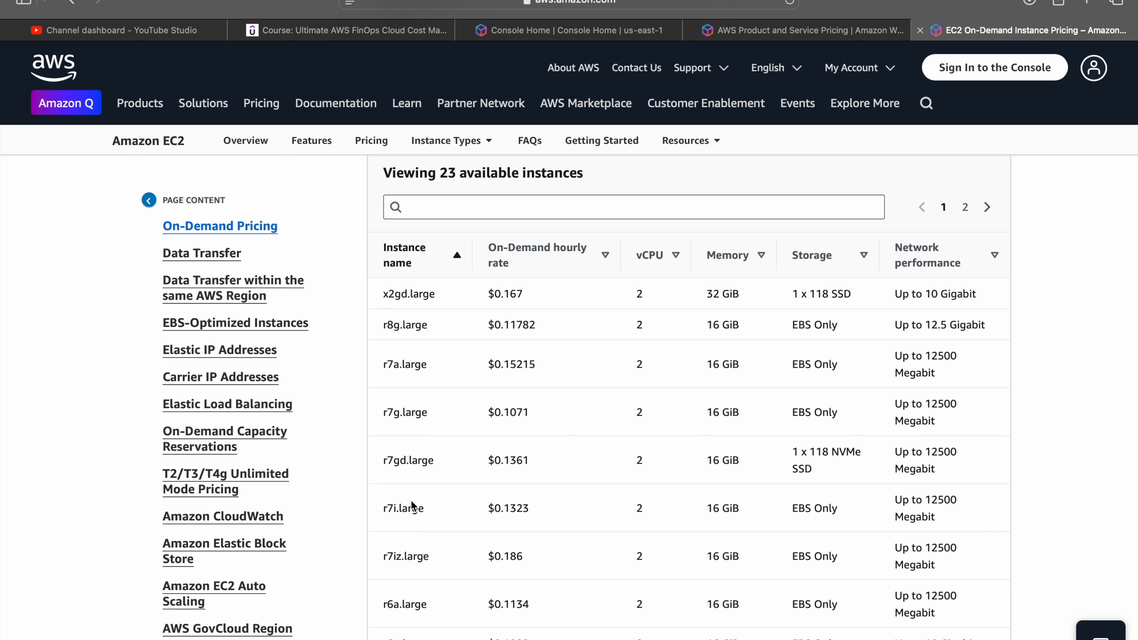
scroll(412, 505, "down", 2)
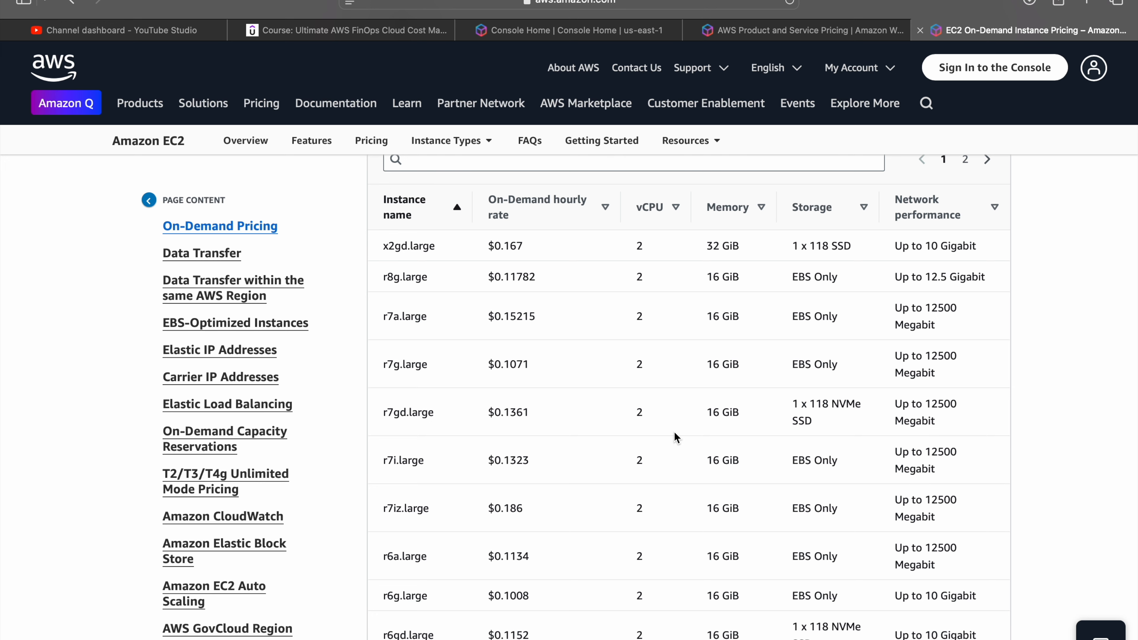
scroll(674, 431, "down", 4)
scroll(674, 431, "down", 2)
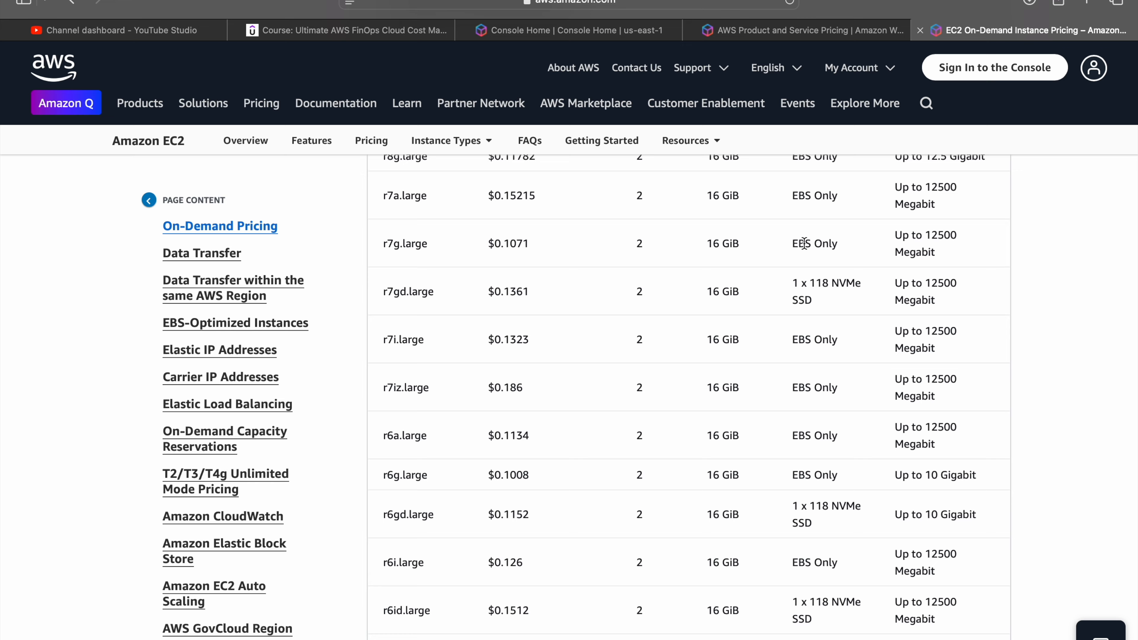
scroll(803, 242, "up", 6)
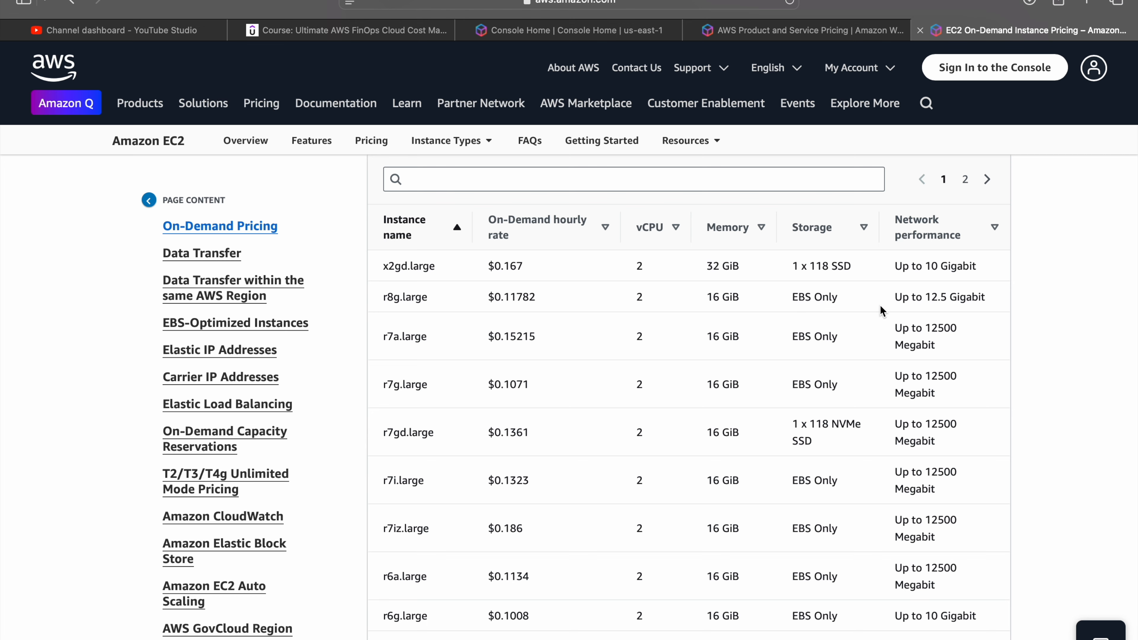
scroll(789, 354, "down", 20)
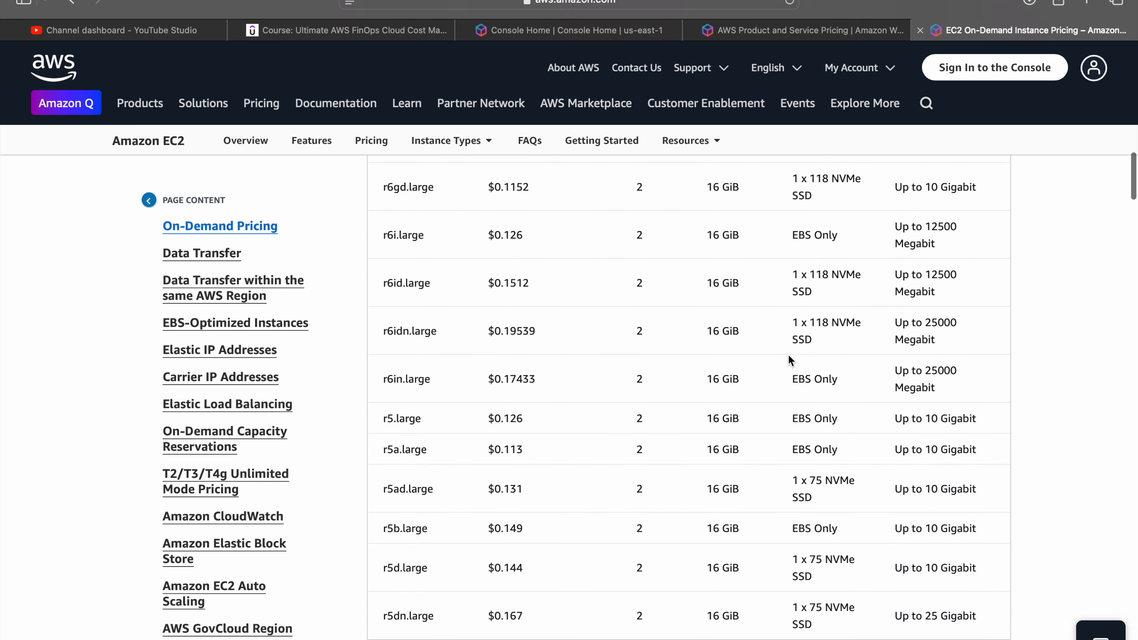
Review the Data Transfer rates in from and out to the internet, highlighting the monthly outbound tiers
scroll(789, 357, "down", 4)
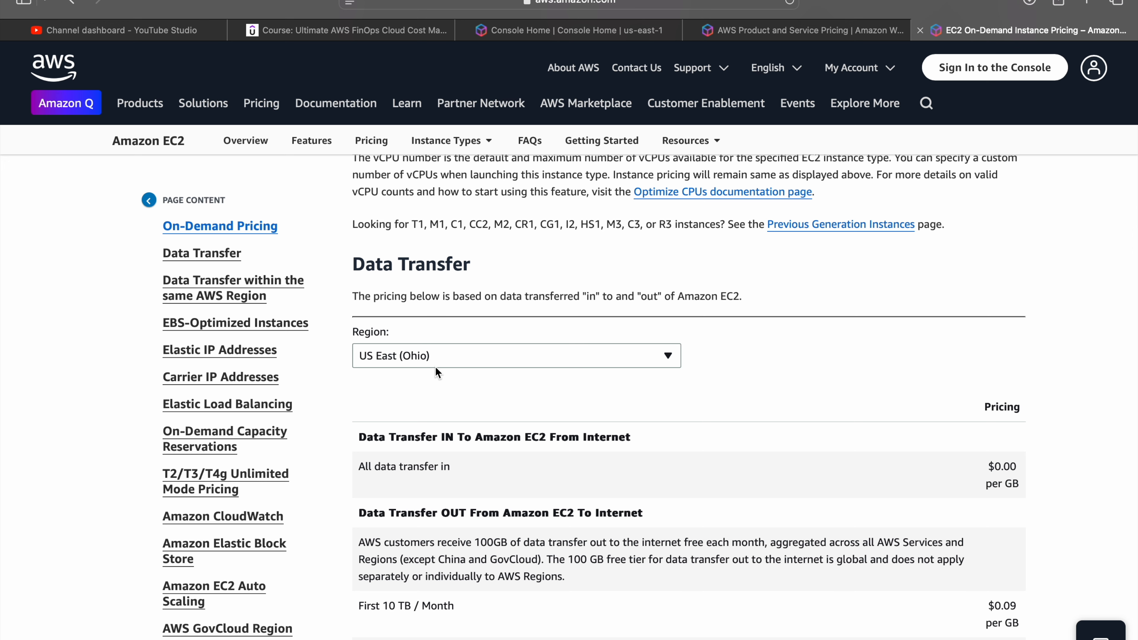
scroll(412, 464, "down", 1)
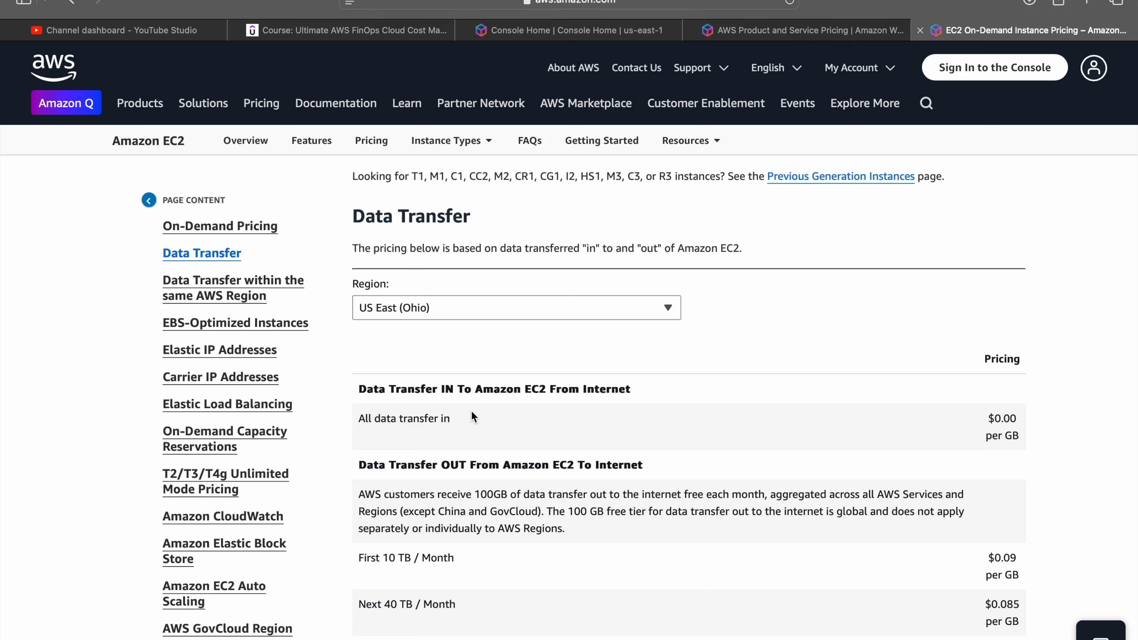
scroll(493, 541, "down", 5)
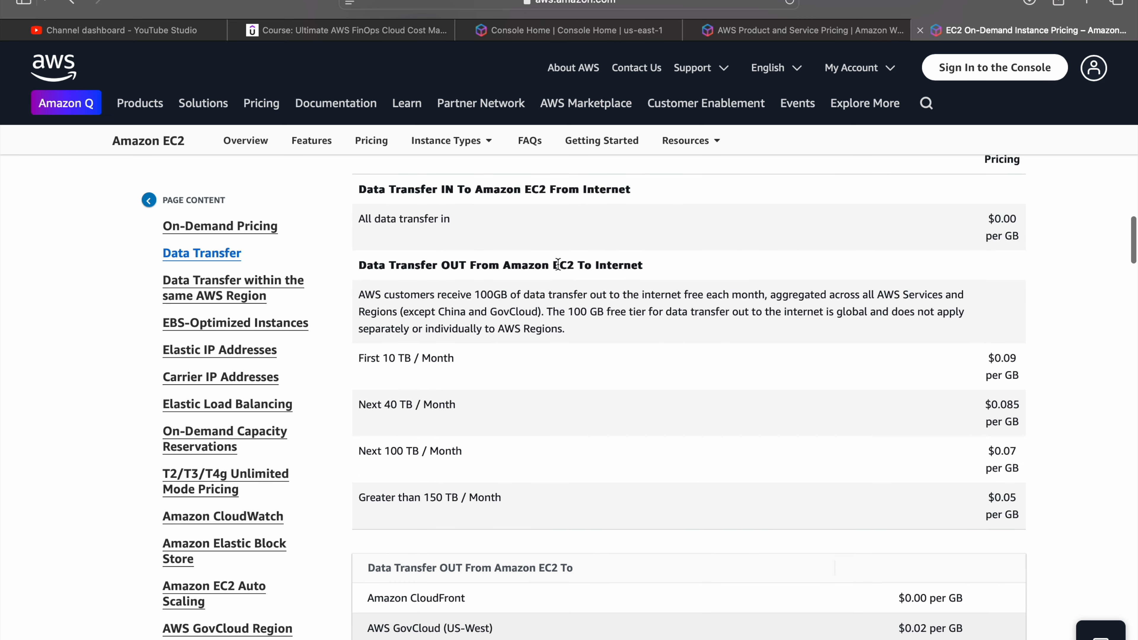
left_click_drag(357, 356, 509, 516)
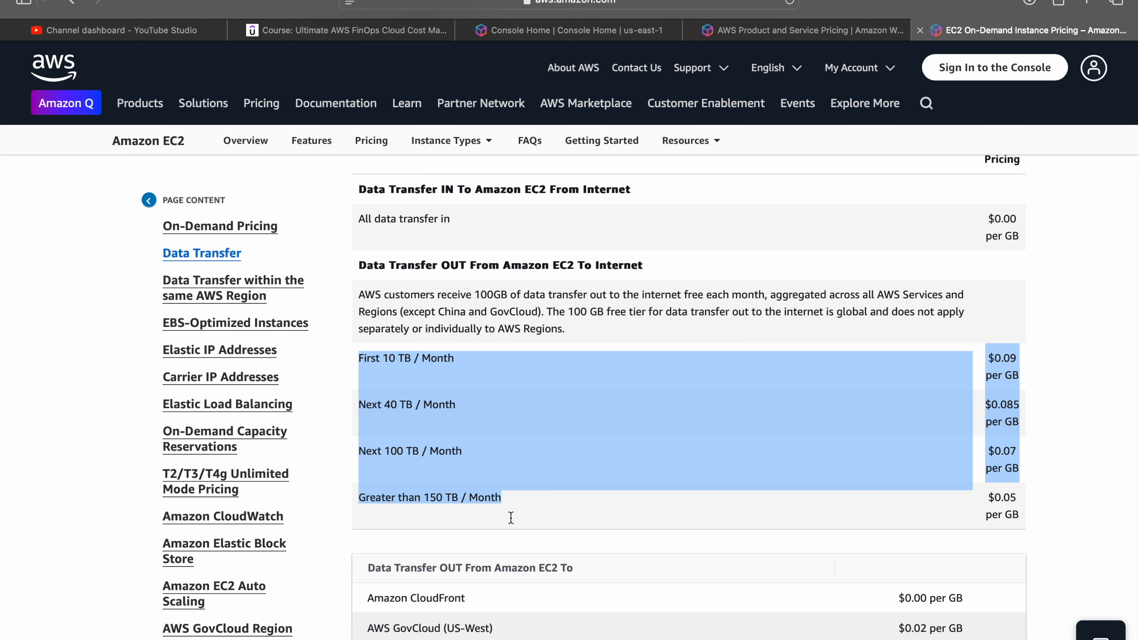
Review the outbound data transfer rates from Amazon EC2 to CloudFront and the other AWS regions and zones
scroll(510, 517, "down", 6)
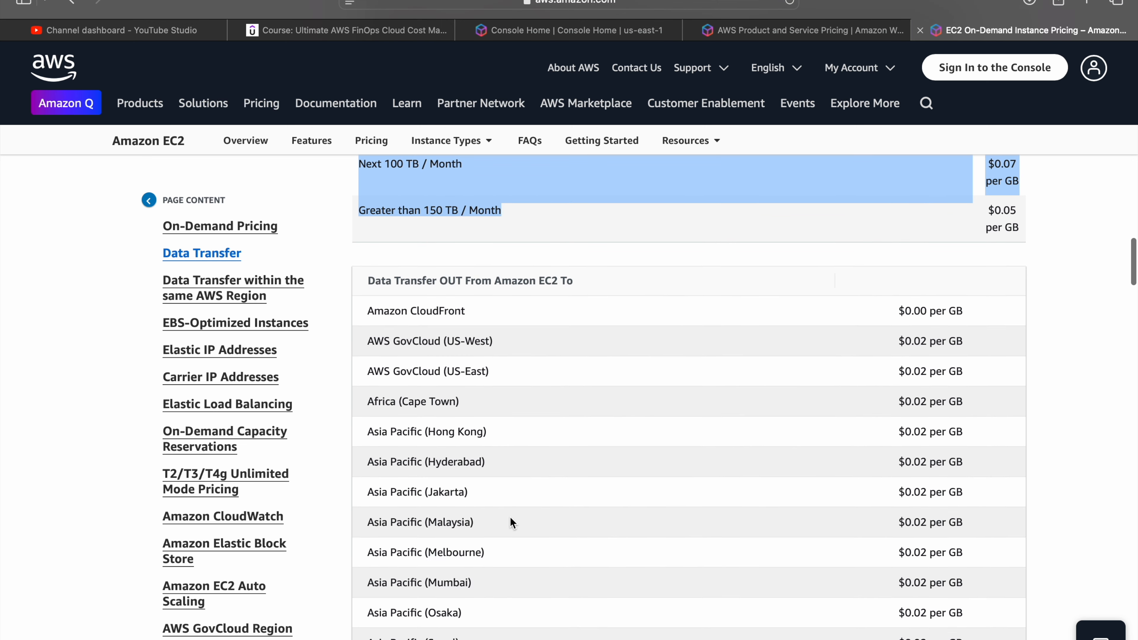
scroll(472, 406, "down", 1)
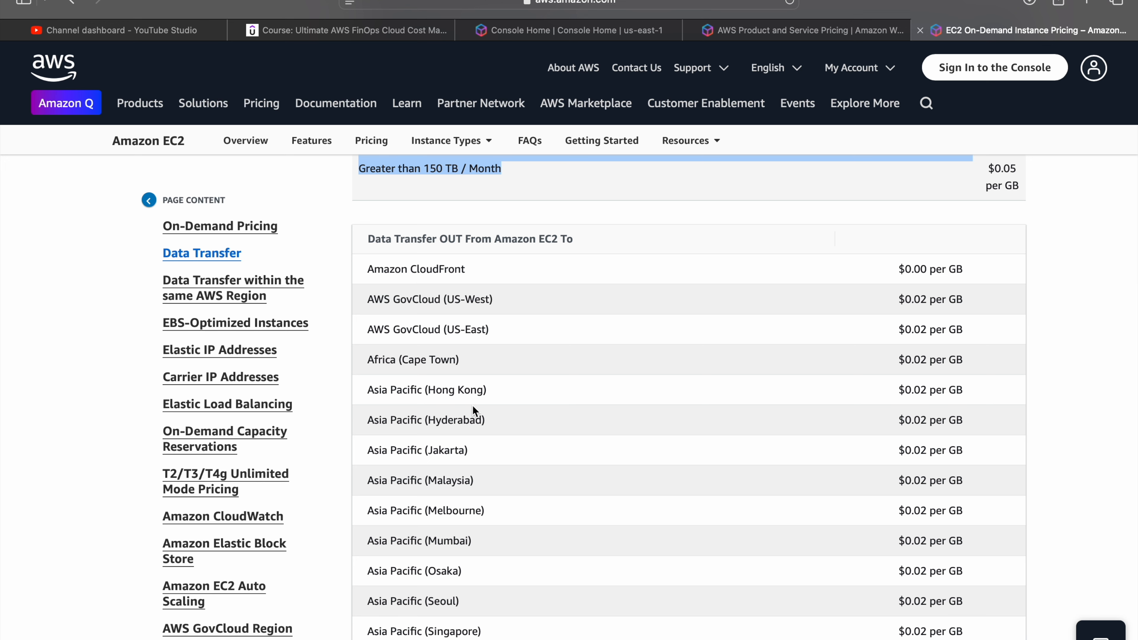
scroll(473, 406, "down", 5)
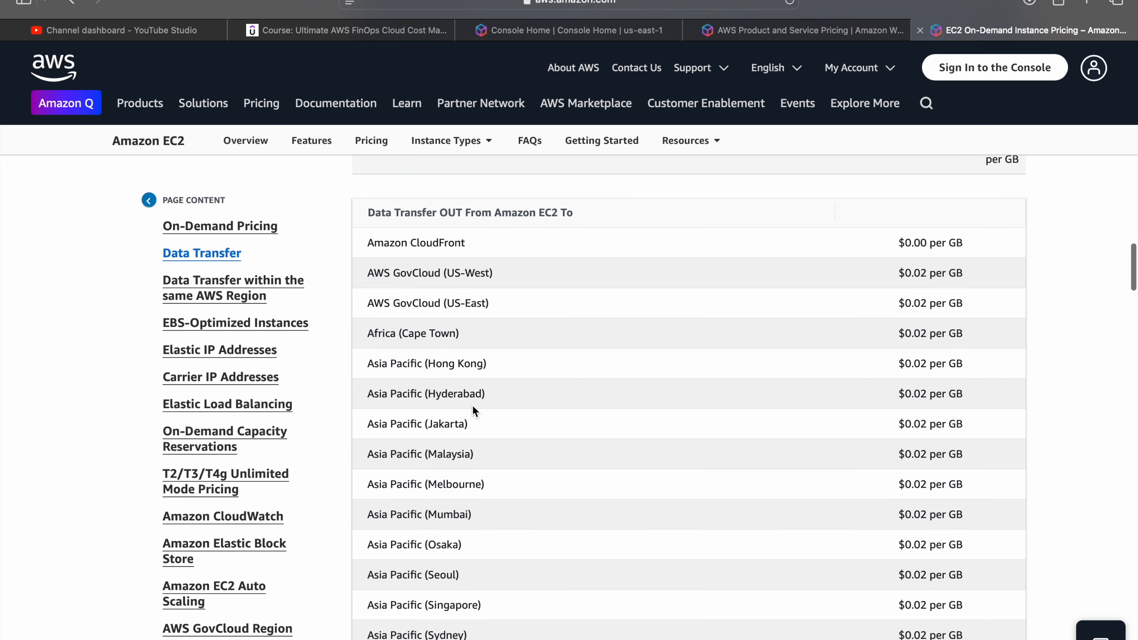
scroll(473, 406, "down", 6)
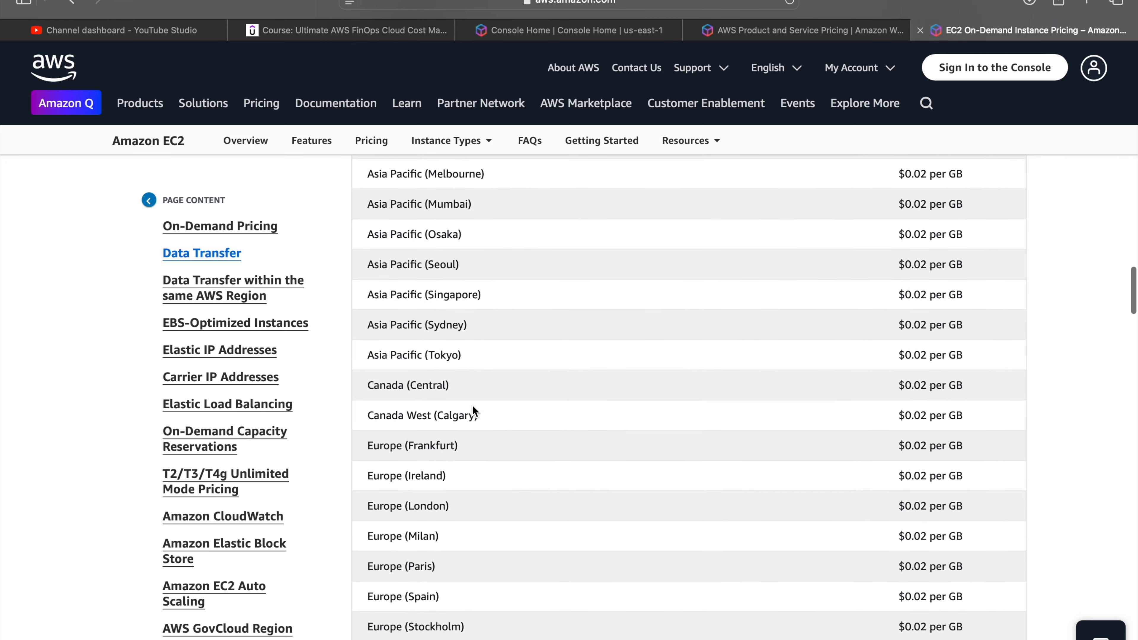
scroll(473, 410, "down", 10)
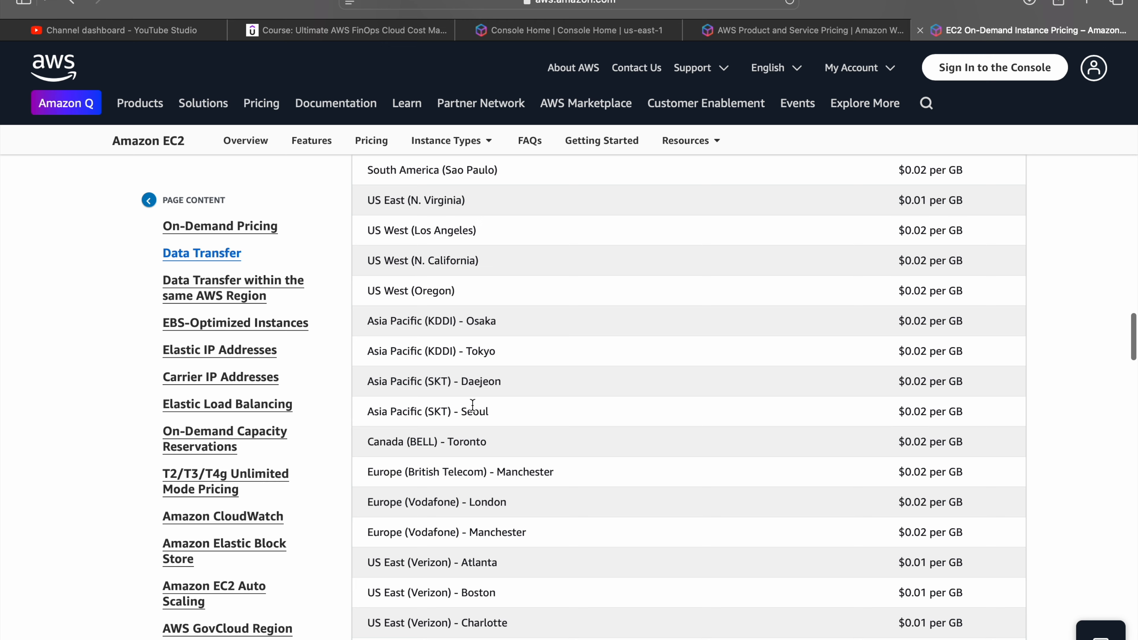
Review the remaining regional outbound data transfer rates and the notes on rate tiers, free monthly transfer and same-Region transfer
scroll(472, 405, "down", 18)
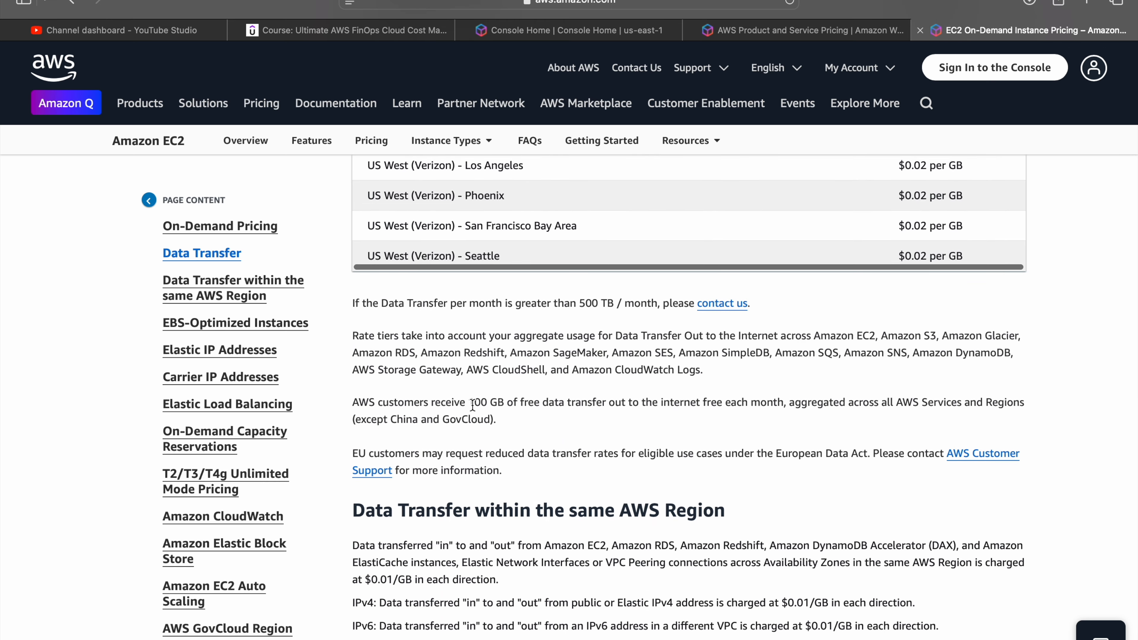
scroll(472, 405, "down", 9)
scroll(473, 405, "up", 11)
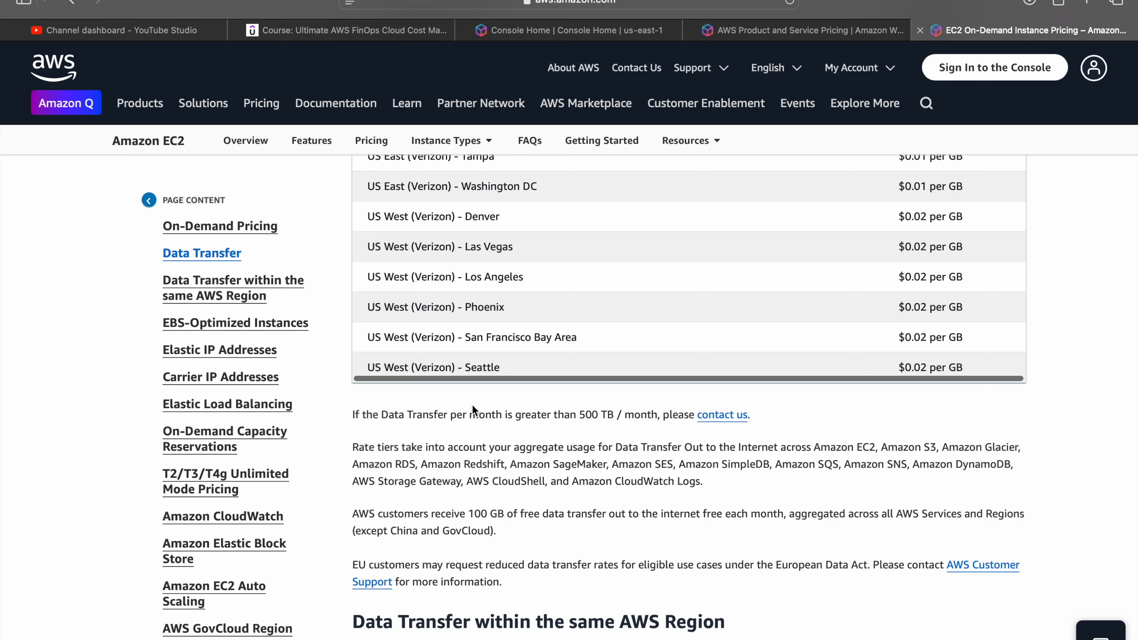
scroll(472, 399, "down", 15)
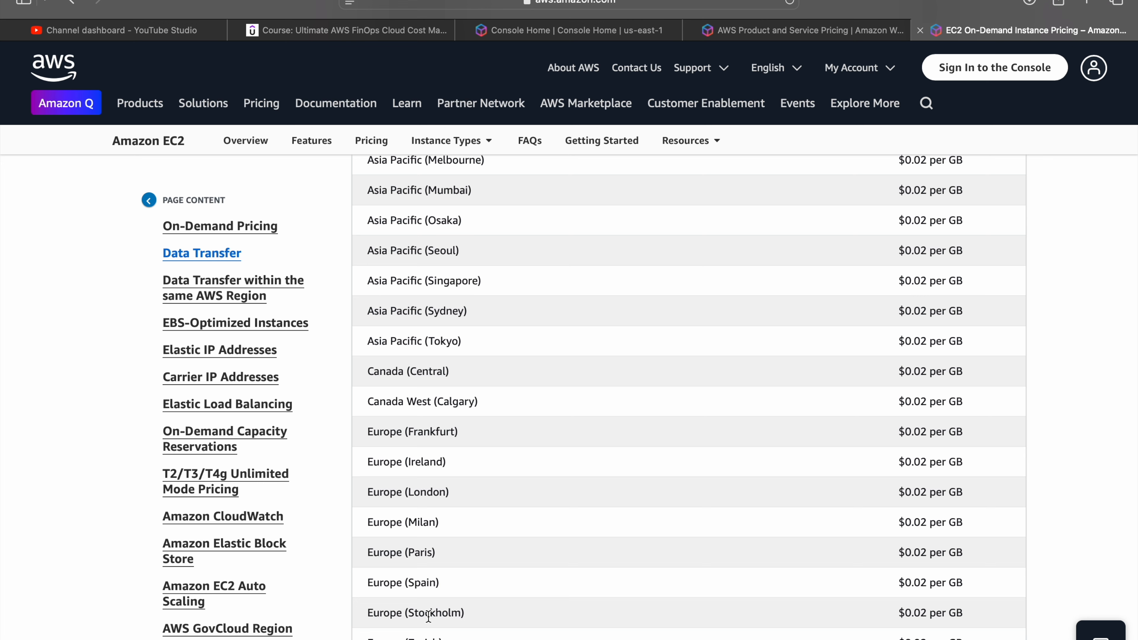
Close the EC2 On-Demand pricing page, search the web for "aws pricing calculator" and open the AWS Pricing Calculator site
left_click(547, 35)
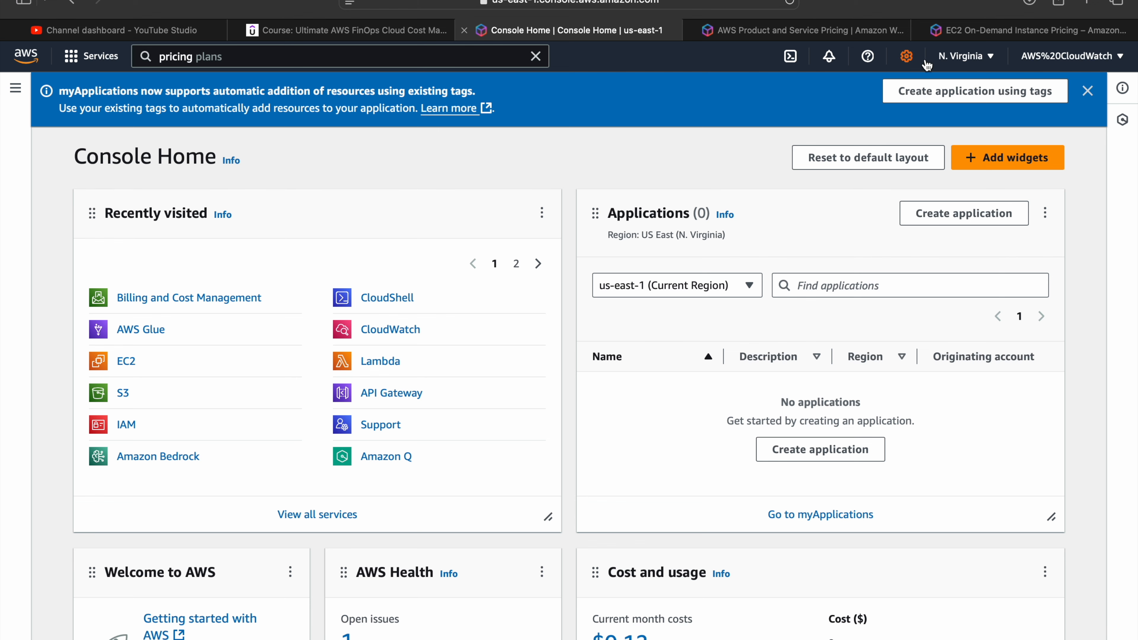
left_click(963, 30)
left_click(921, 31)
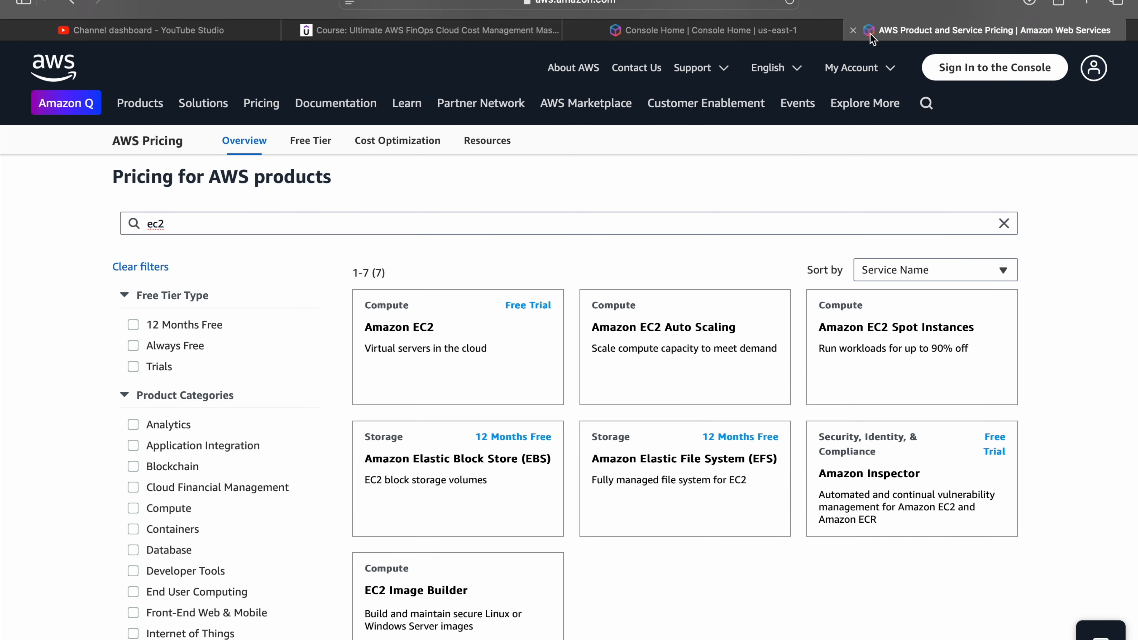
left_click(570, 5)
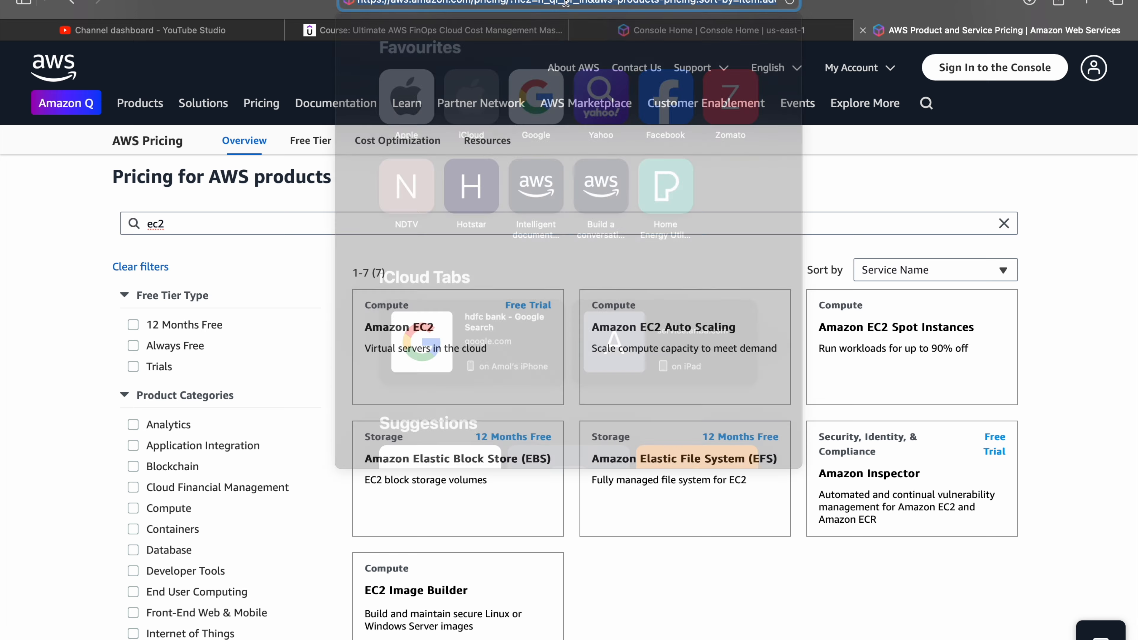
type("aws pricing calculator")
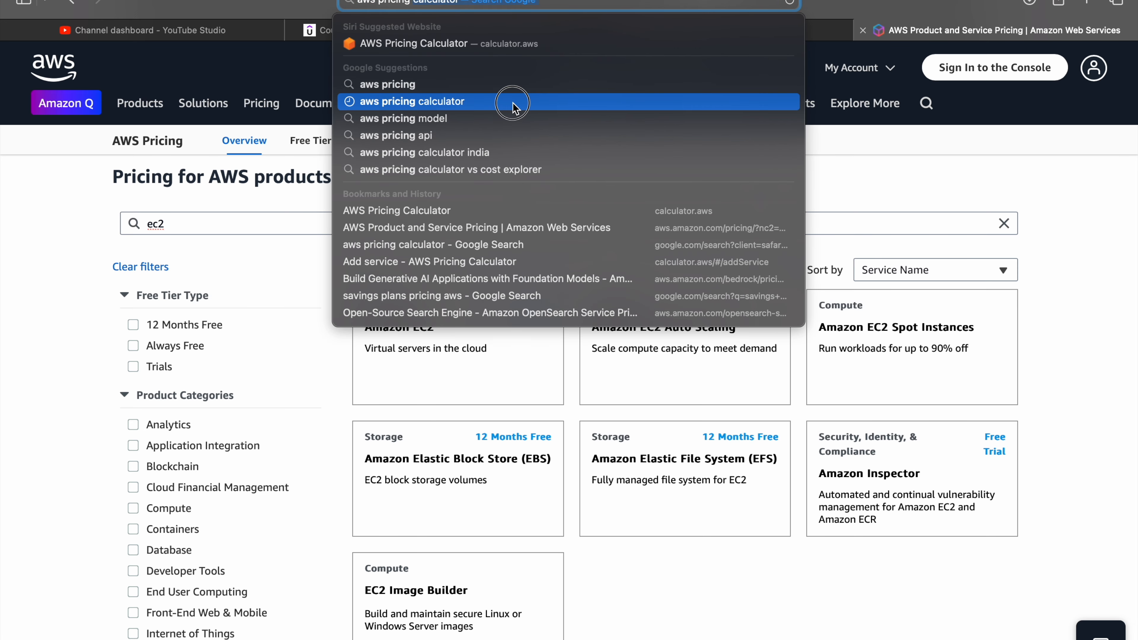
left_click(516, 101)
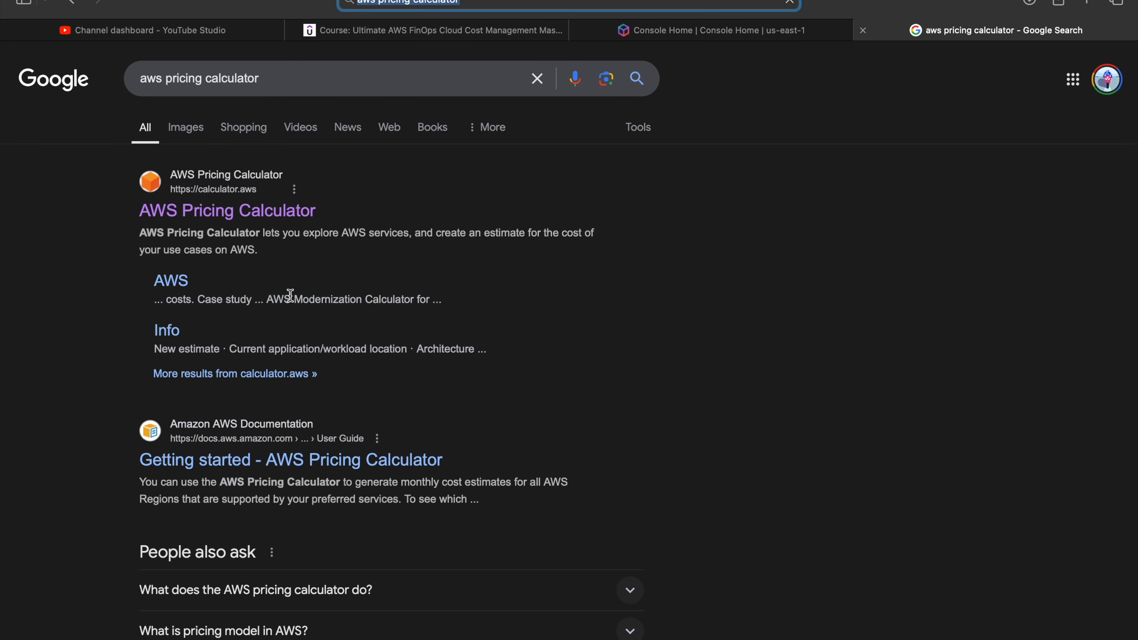
left_click(234, 212)
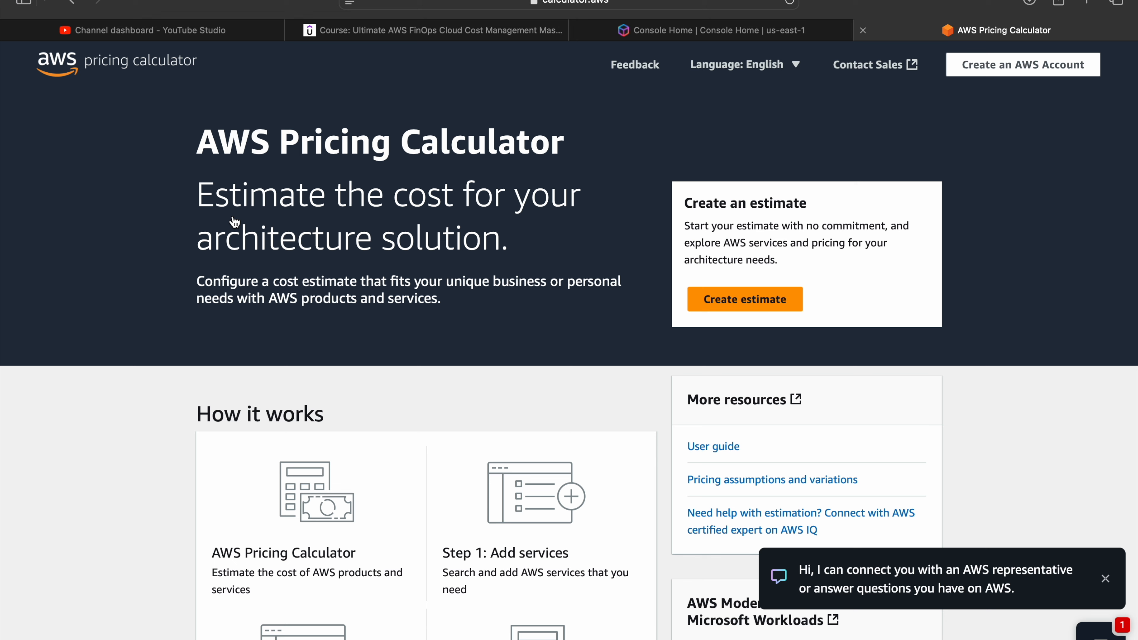
Dismiss the chat offer, start a new cost estimate and look over the available services
left_click(1106, 580)
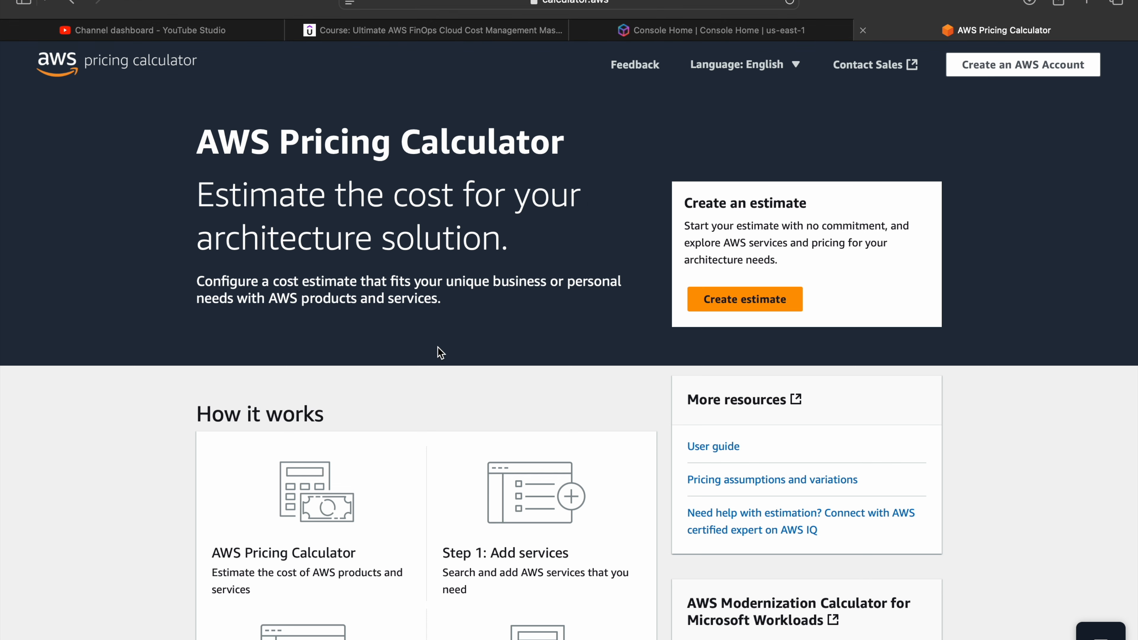
left_click(737, 299)
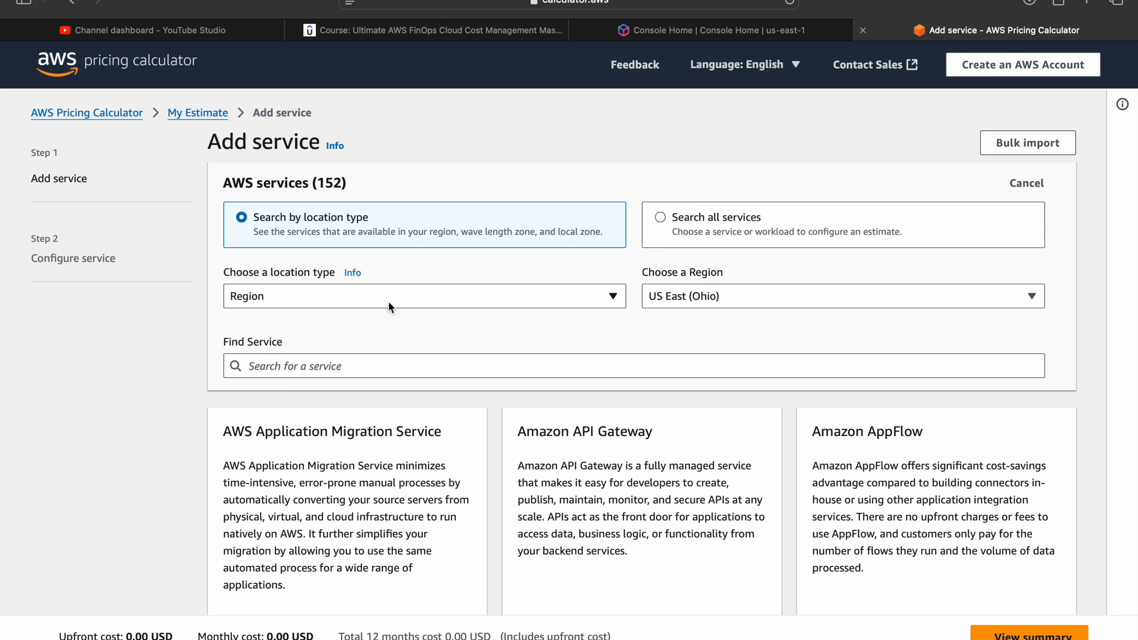
scroll(455, 301, "down", 3)
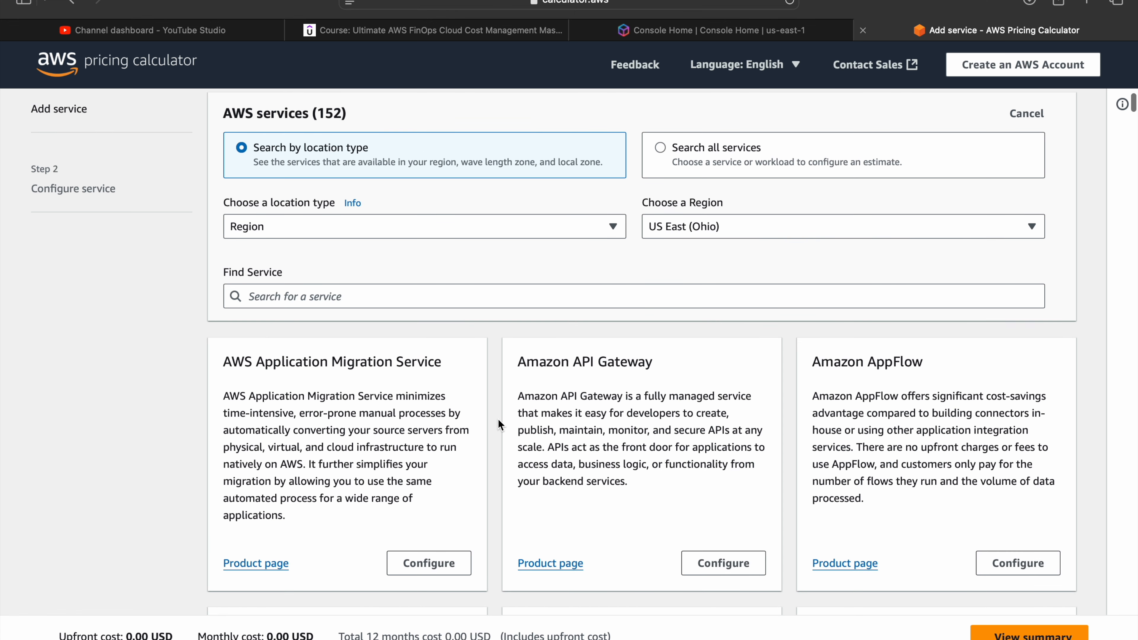
scroll(464, 258, "up", 3)
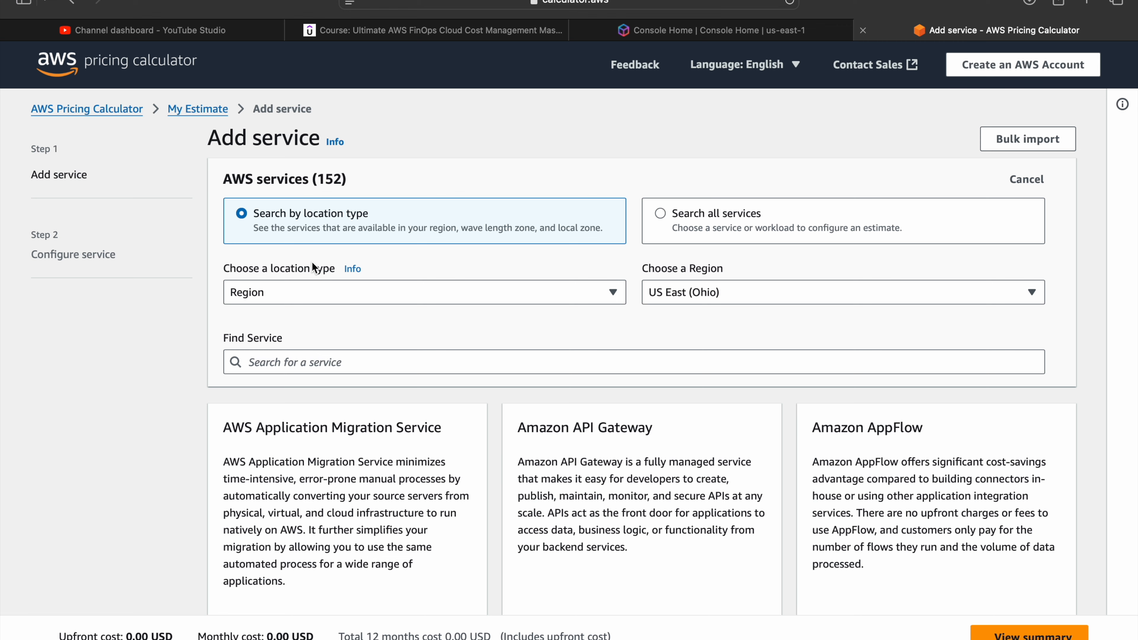
Switch the service search to all services, look over the list, and return to searching by location type
left_click(727, 214)
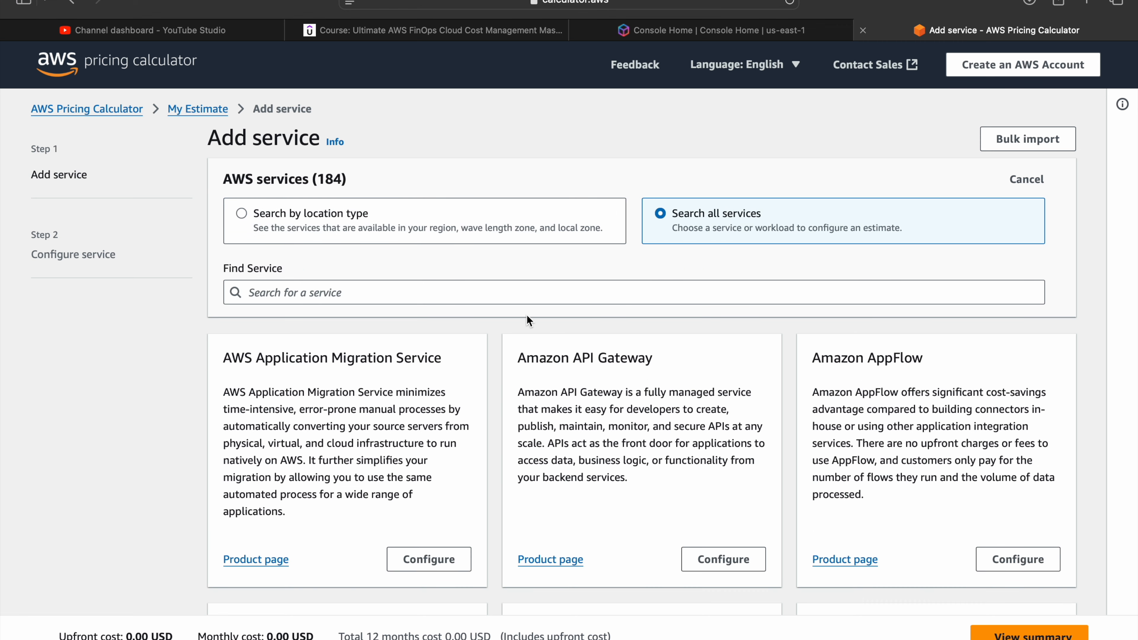
scroll(529, 320, "down", 3)
scroll(526, 314, "up", 3)
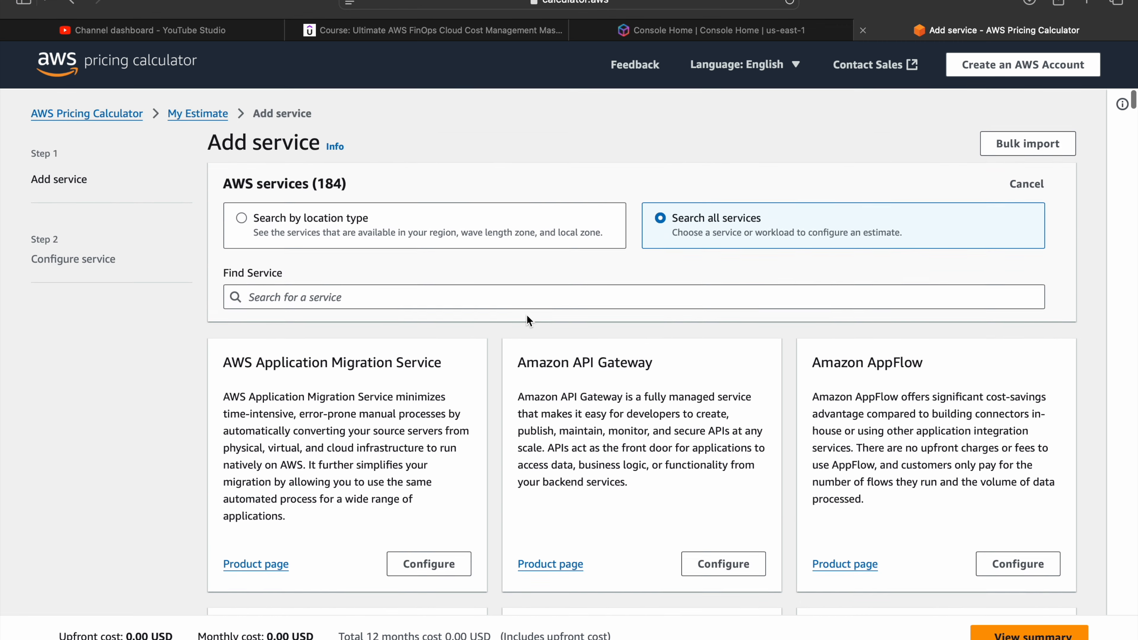
left_click(378, 231)
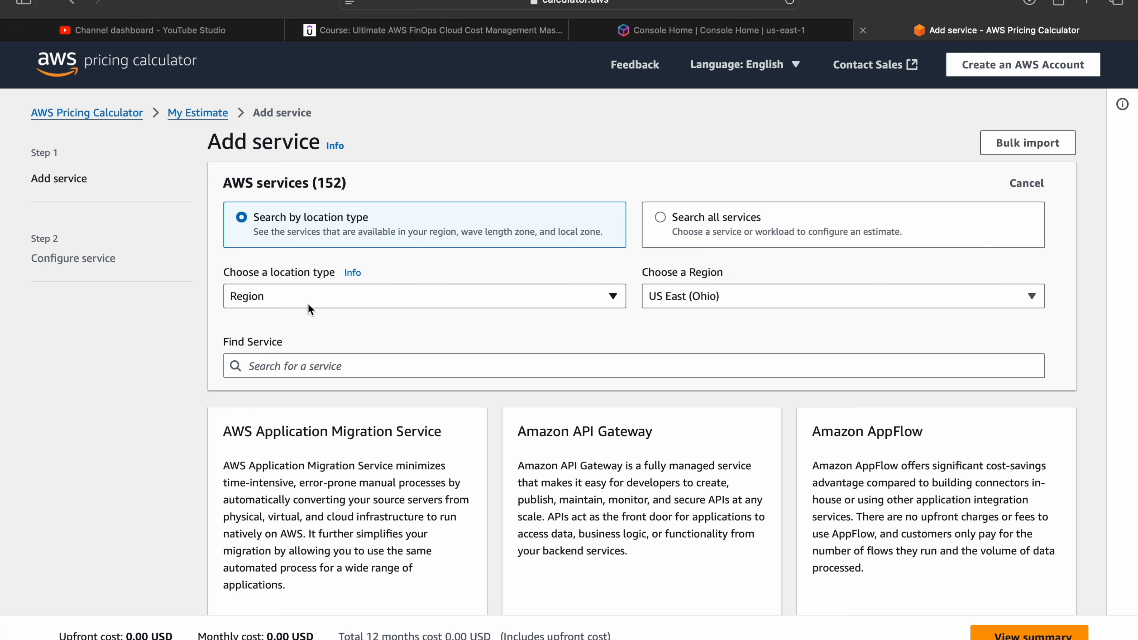
Find the service "ec2" in the US East (Ohio) Region and open the Amazon EC2 configuration
scroll(308, 303, "down", 2)
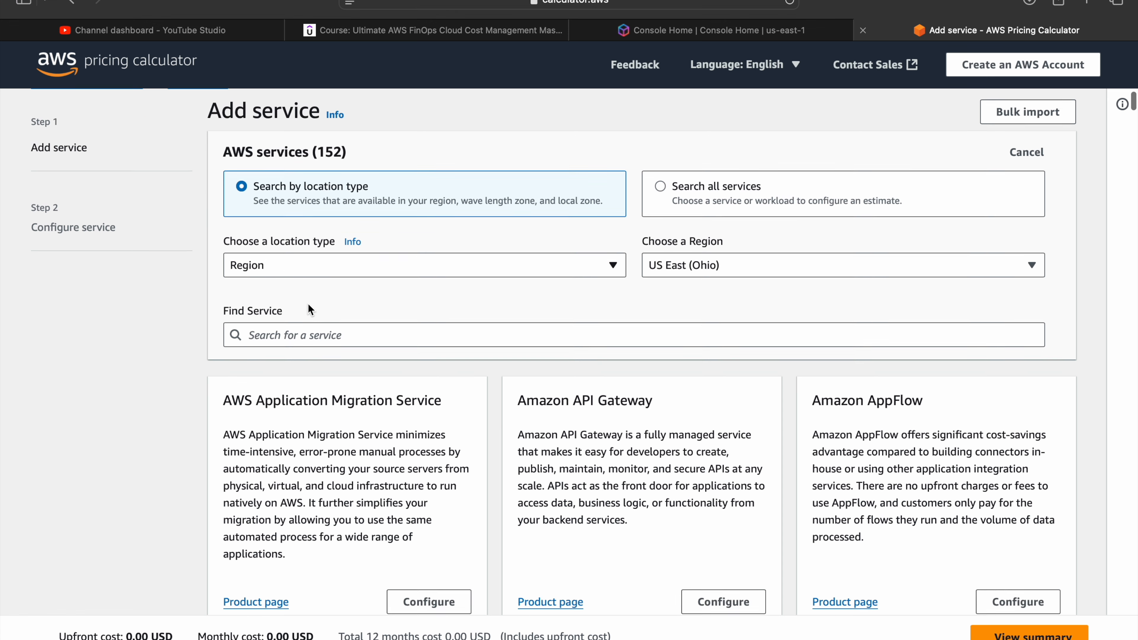
left_click(300, 316)
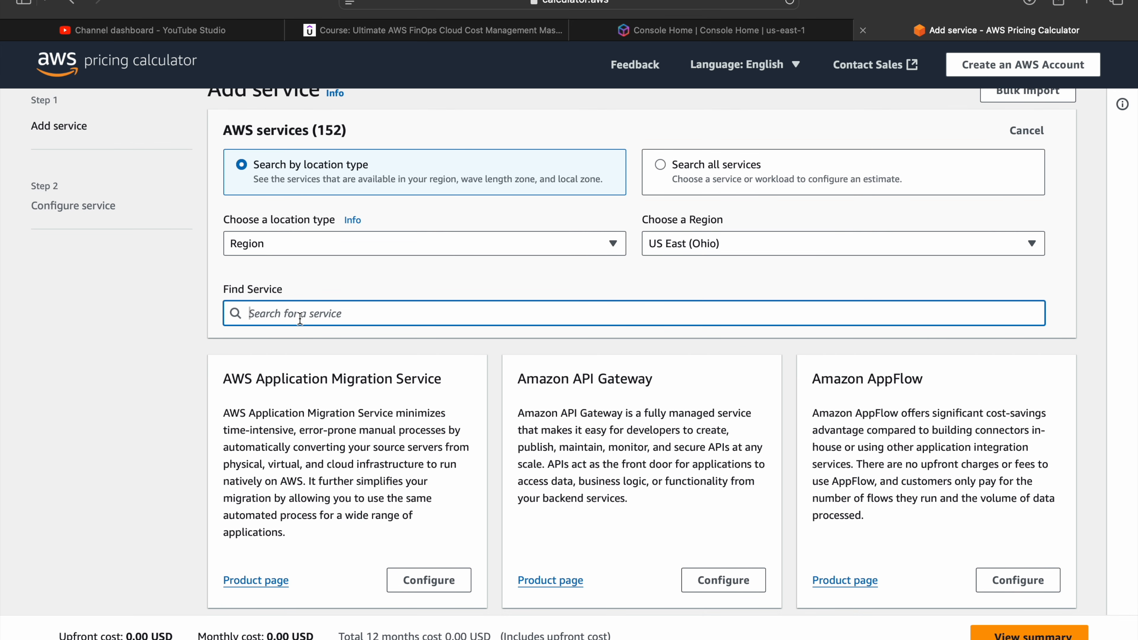
type("ec2")
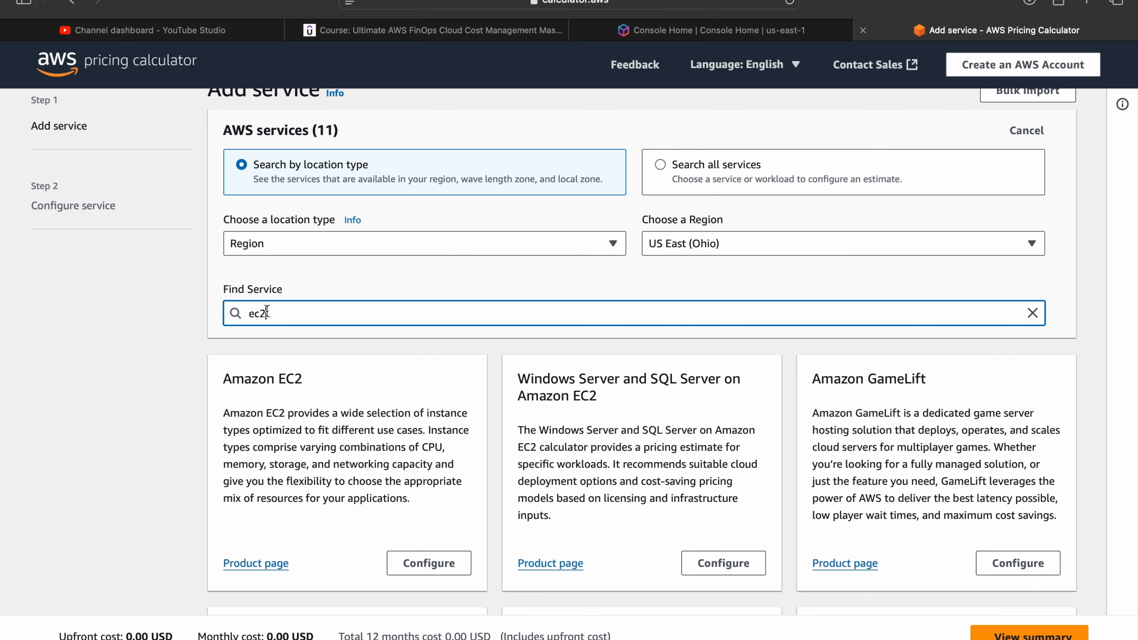
scroll(283, 414, "down", 2)
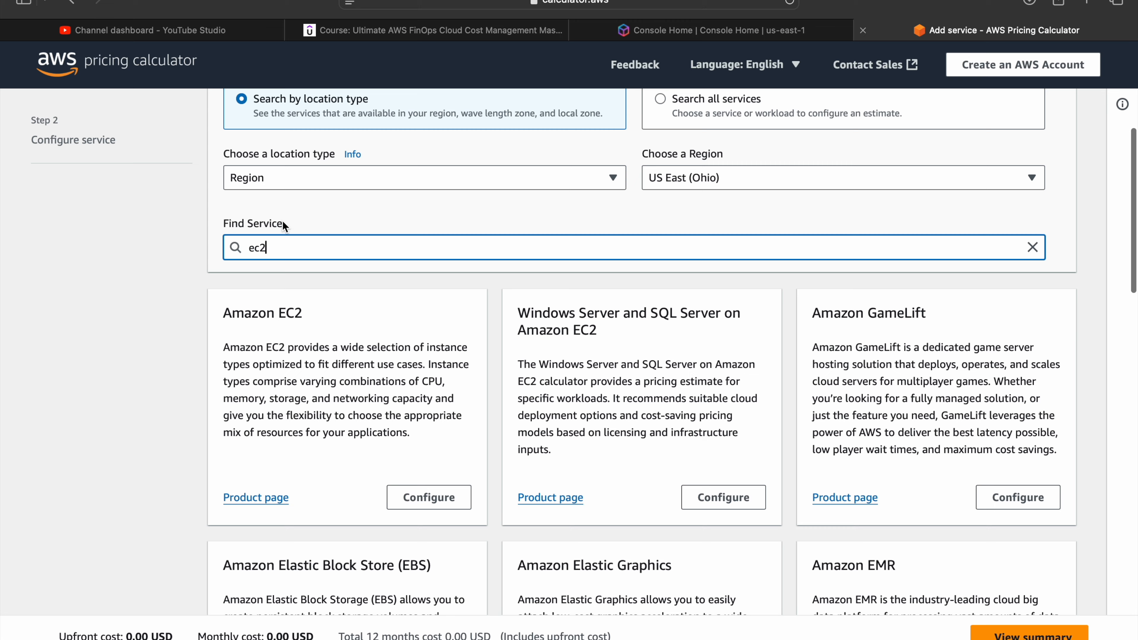
scroll(283, 224, "down", 1)
left_click(424, 479)
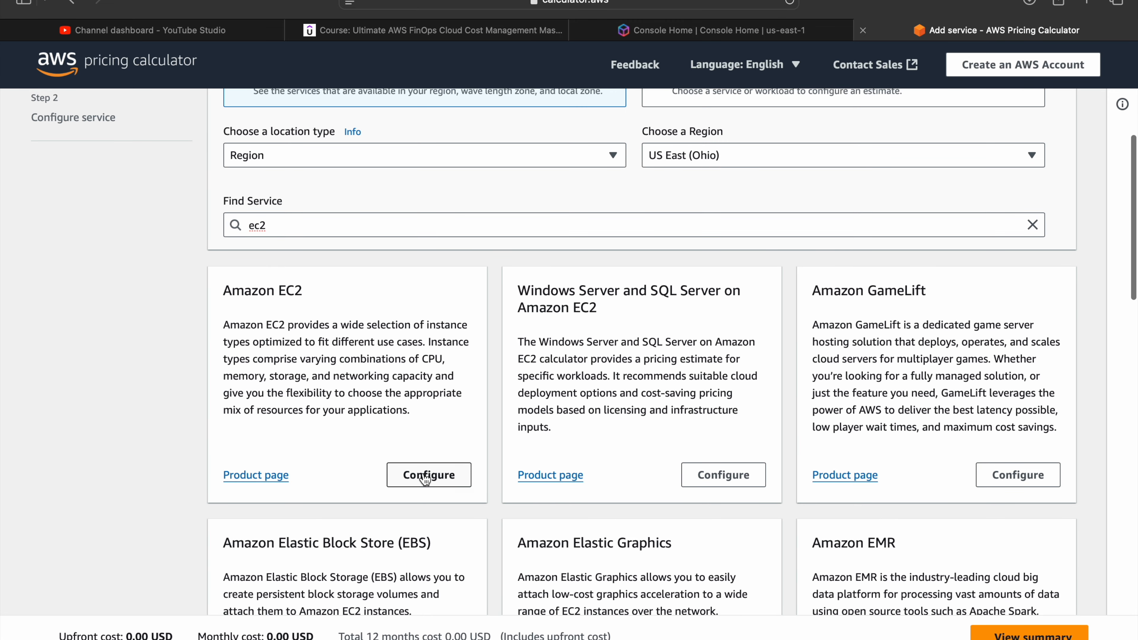
Choose Shared Instances as the tenancy in the EC2 specifications
scroll(423, 472, "down", 2)
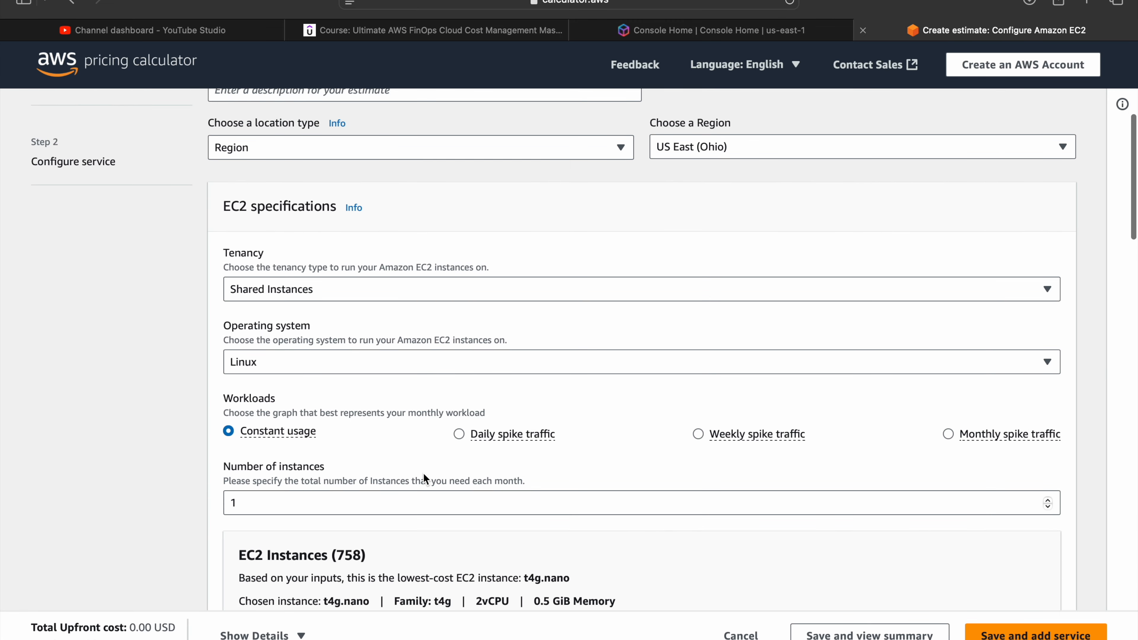
left_click(375, 292)
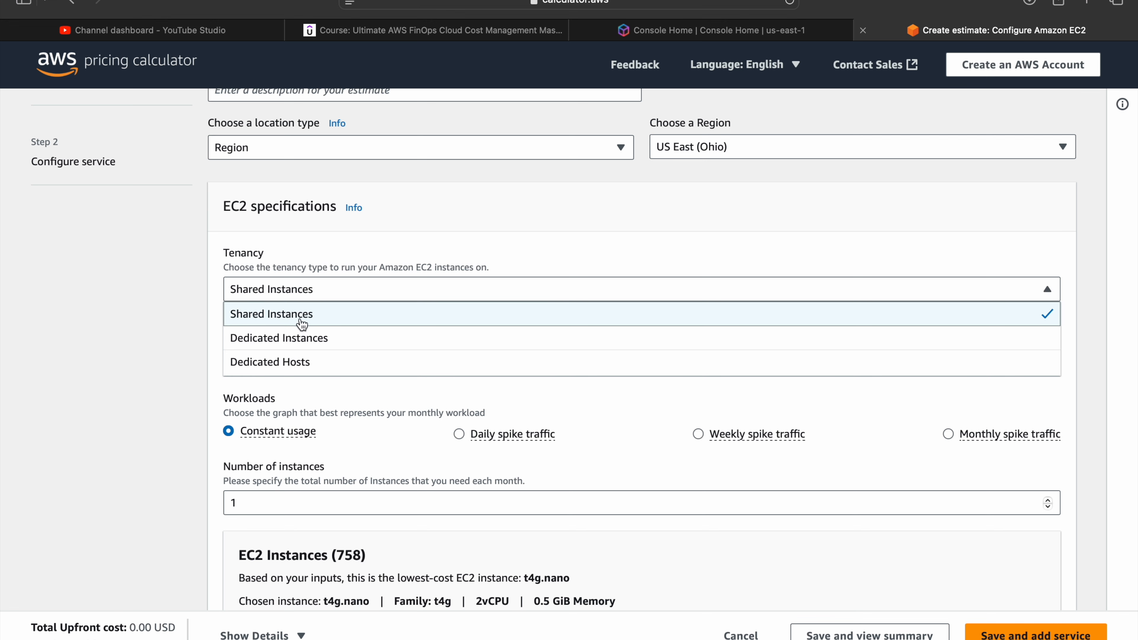
left_click(282, 323)
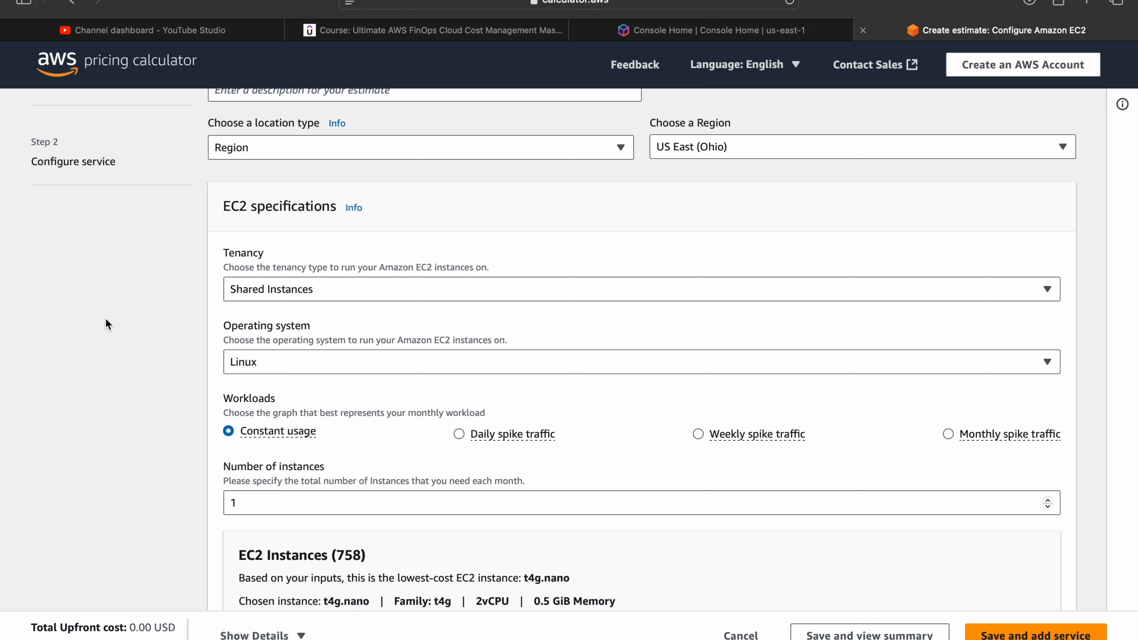
Examine the operating system, workload and number-of-instances settings, and the table of EC2 instances with their On-Demand hourly costs
scroll(102, 319, "down", 3)
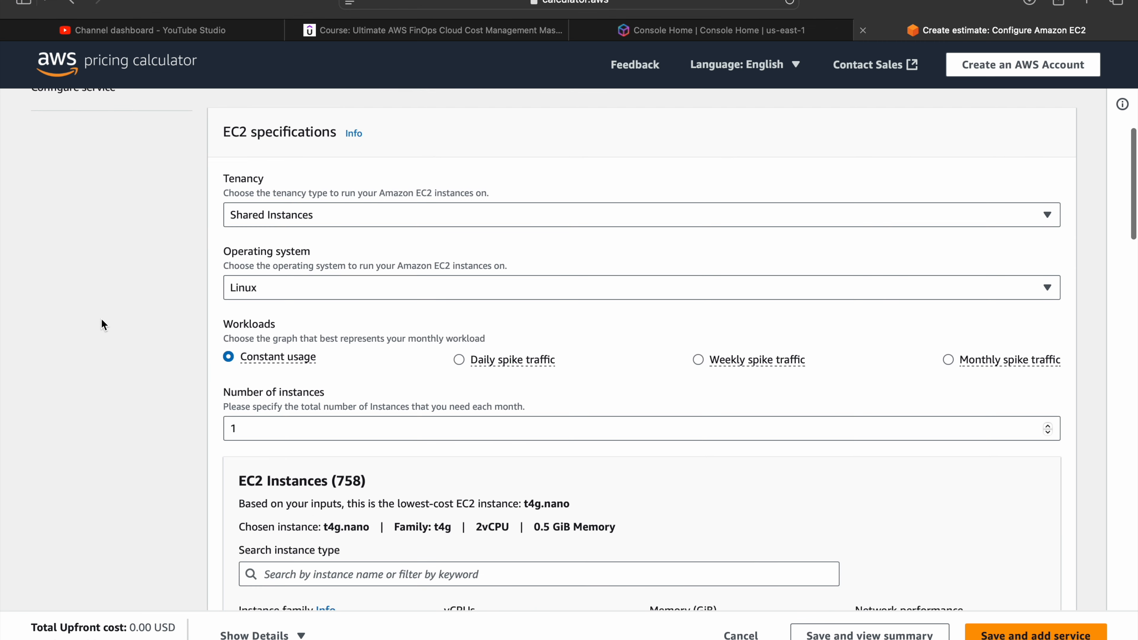
scroll(102, 324, "down", 2)
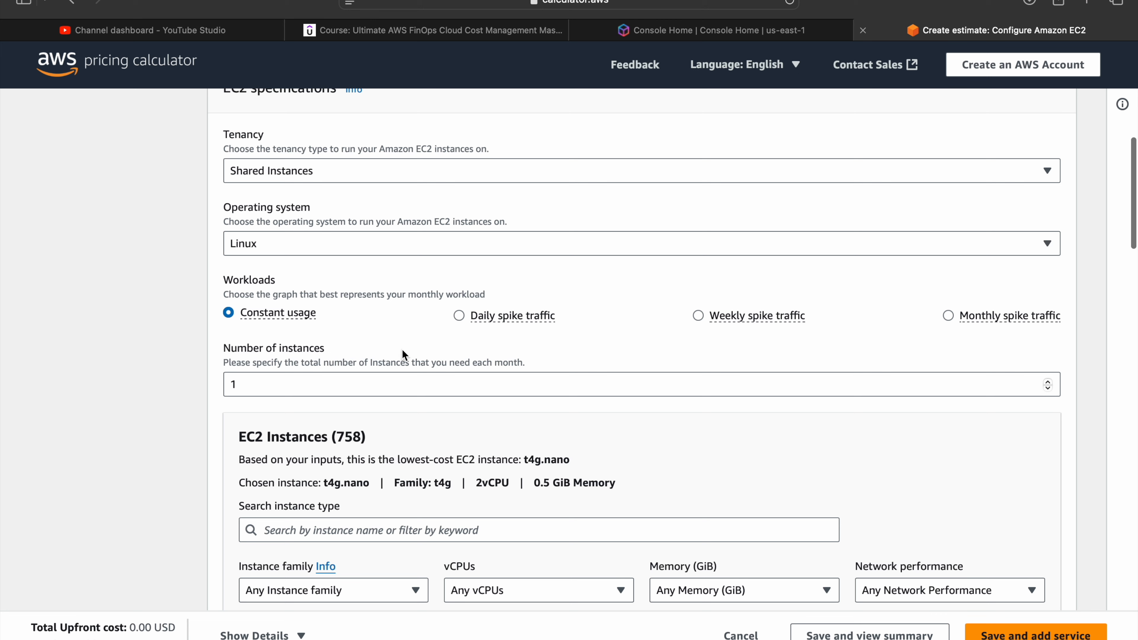
left_click_drag(236, 280, 275, 281)
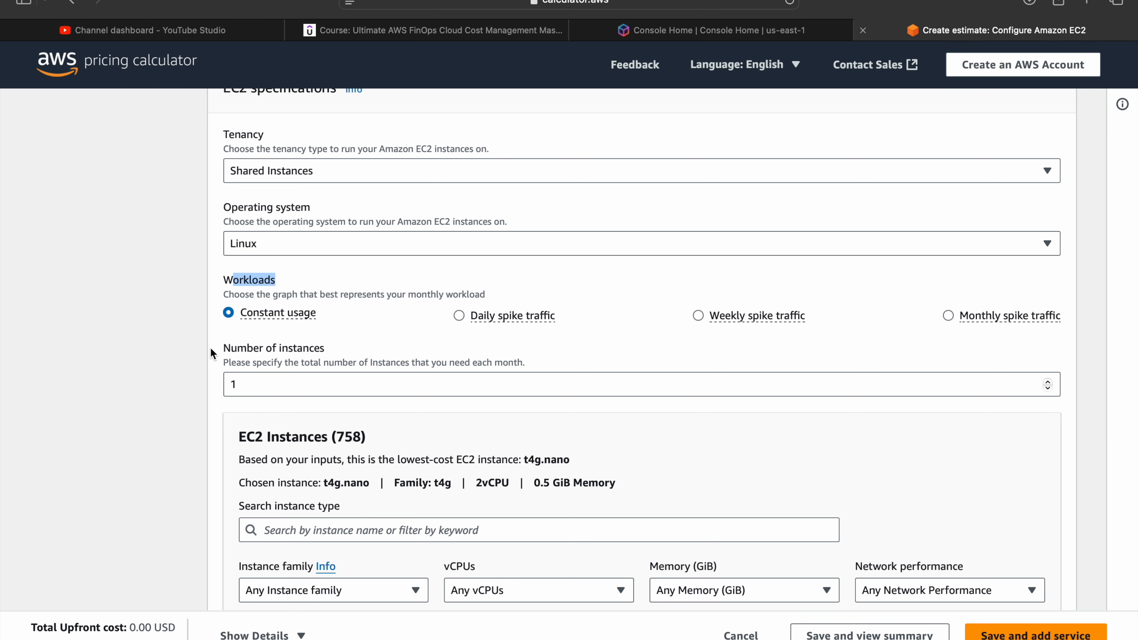
scroll(304, 317, "down", 2)
left_click(316, 314)
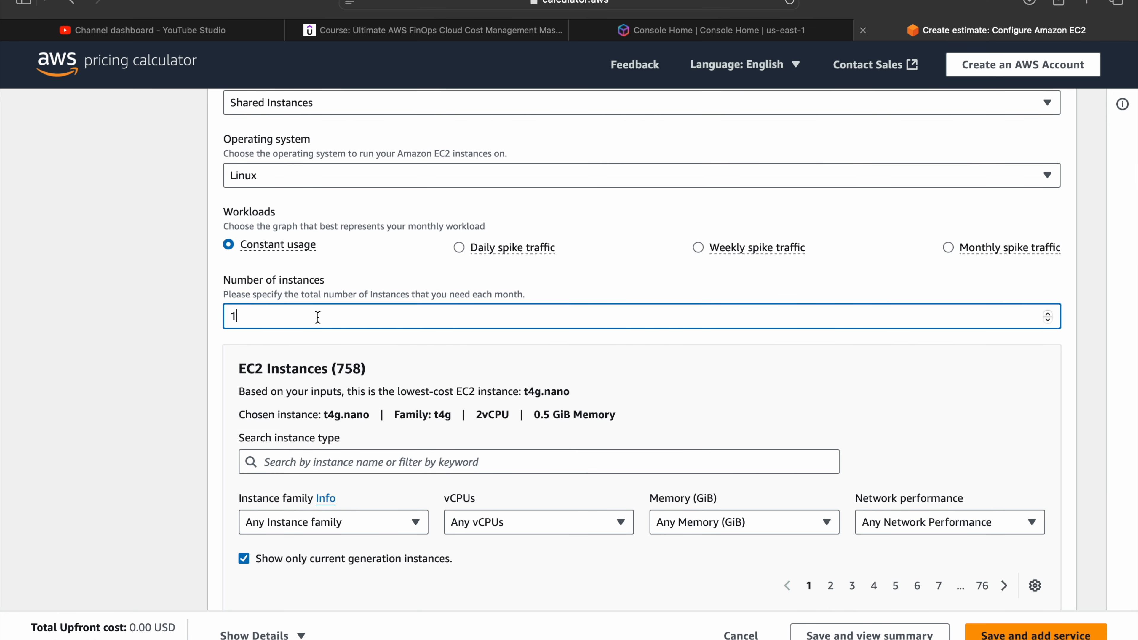
scroll(328, 417, "down", 2)
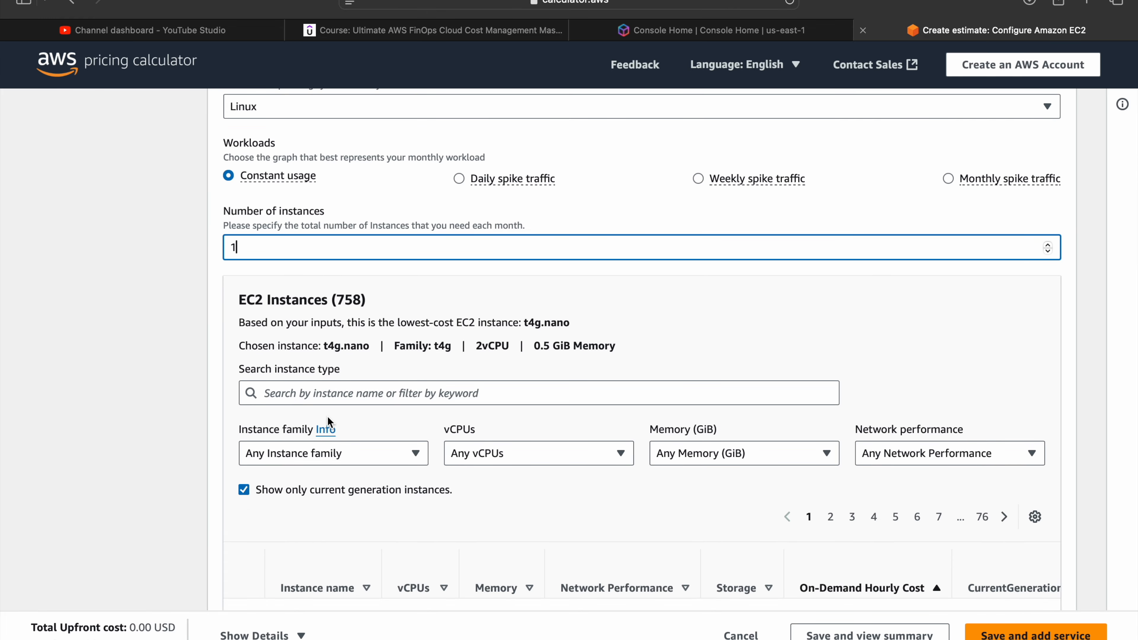
scroll(328, 417, "down", 3)
scroll(384, 413, "down", 1)
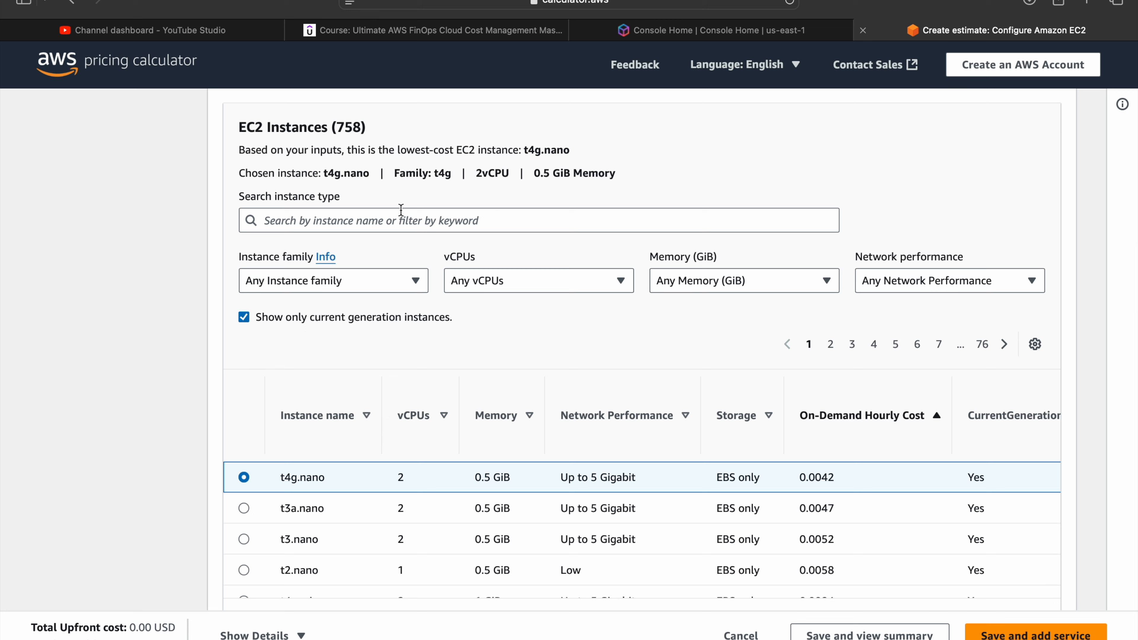
Filter the EC2 instances table to the t3 instance family
left_click(398, 219)
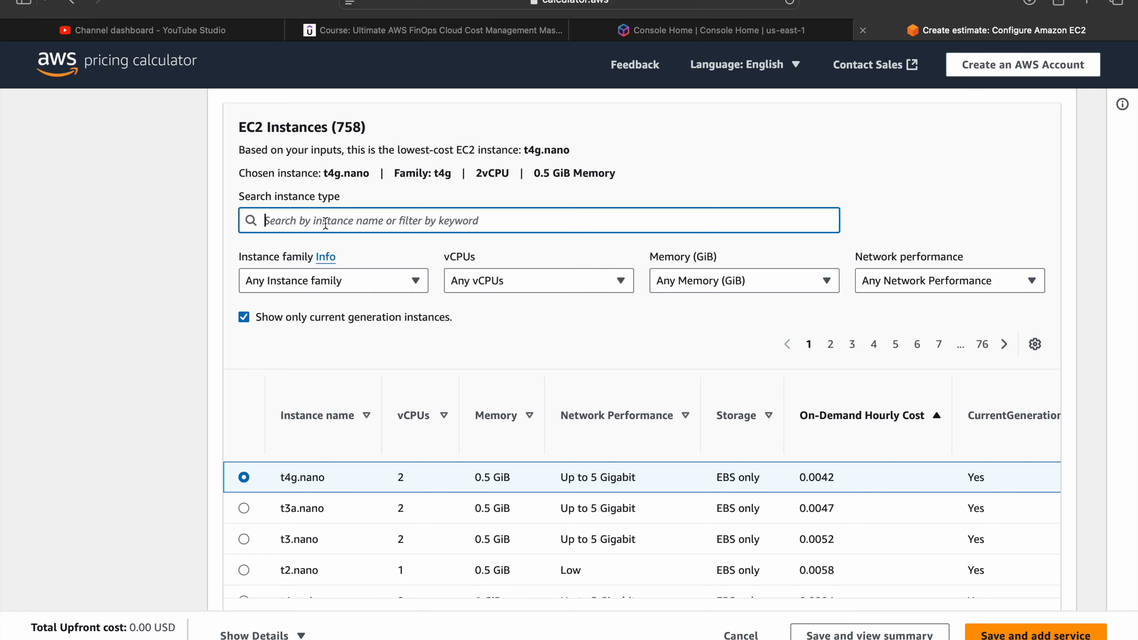
left_click(381, 281)
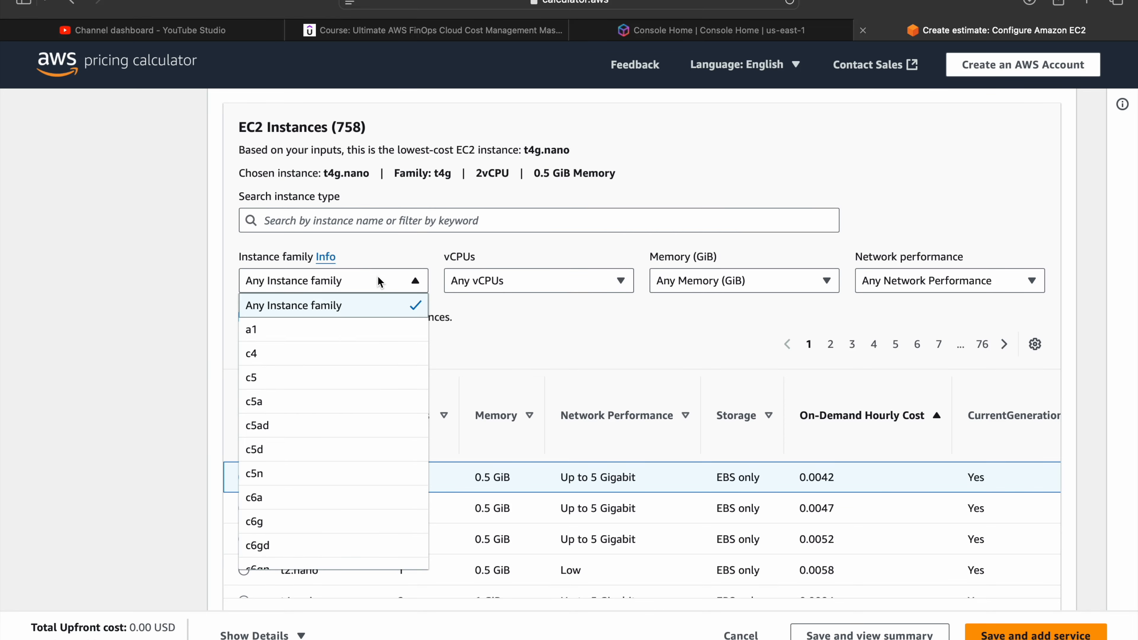
scroll(315, 426, "down", 15)
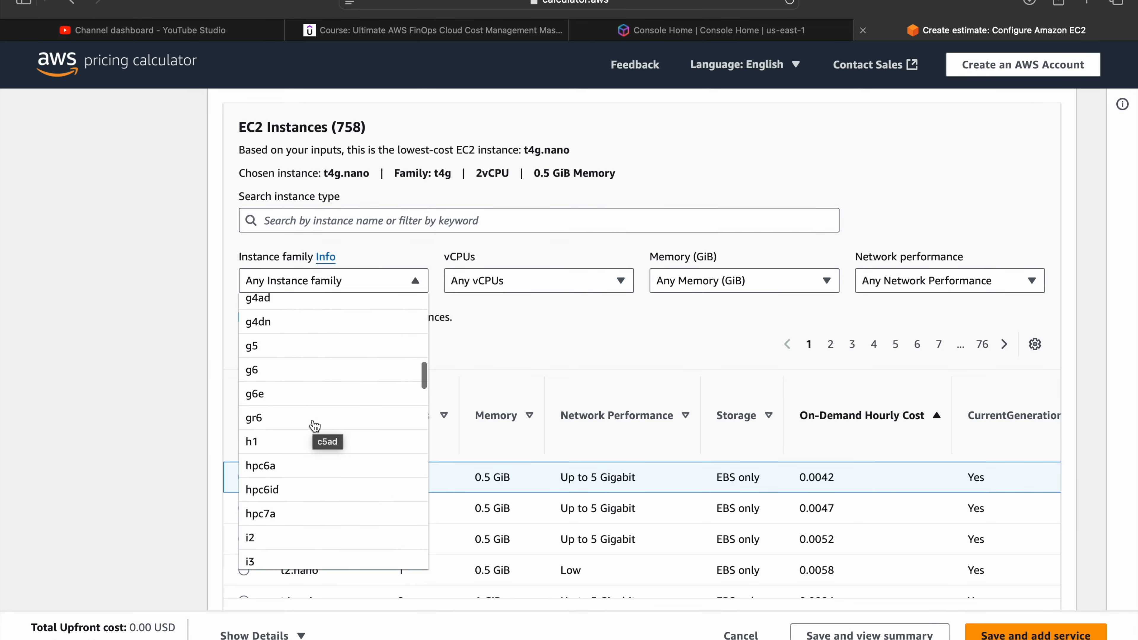
scroll(315, 426, "down", 15)
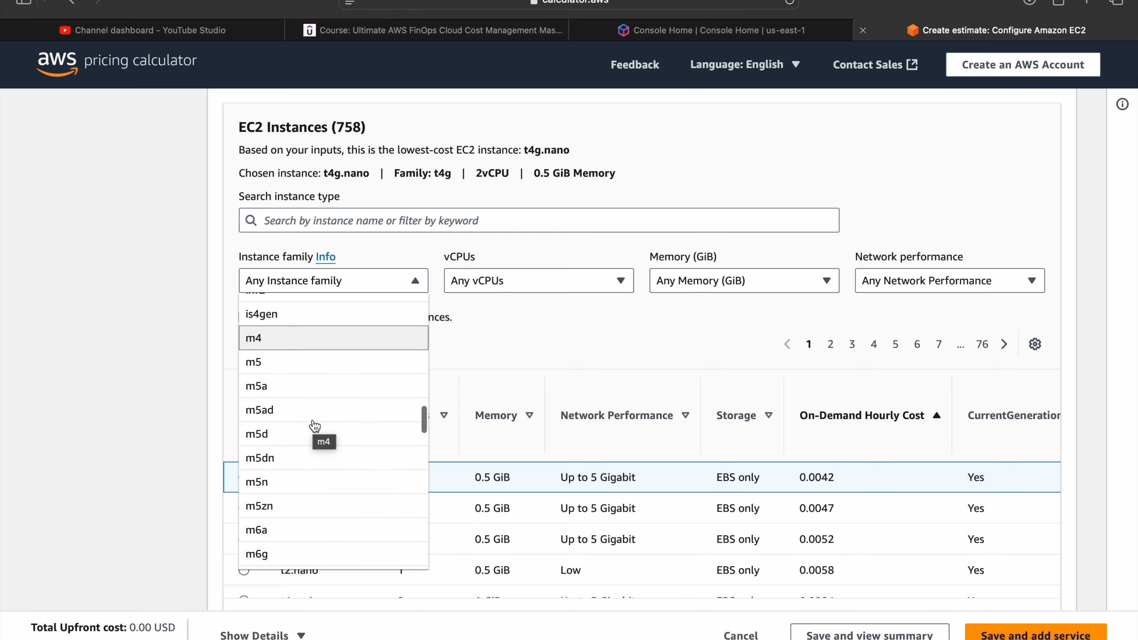
scroll(315, 425, "down", 15)
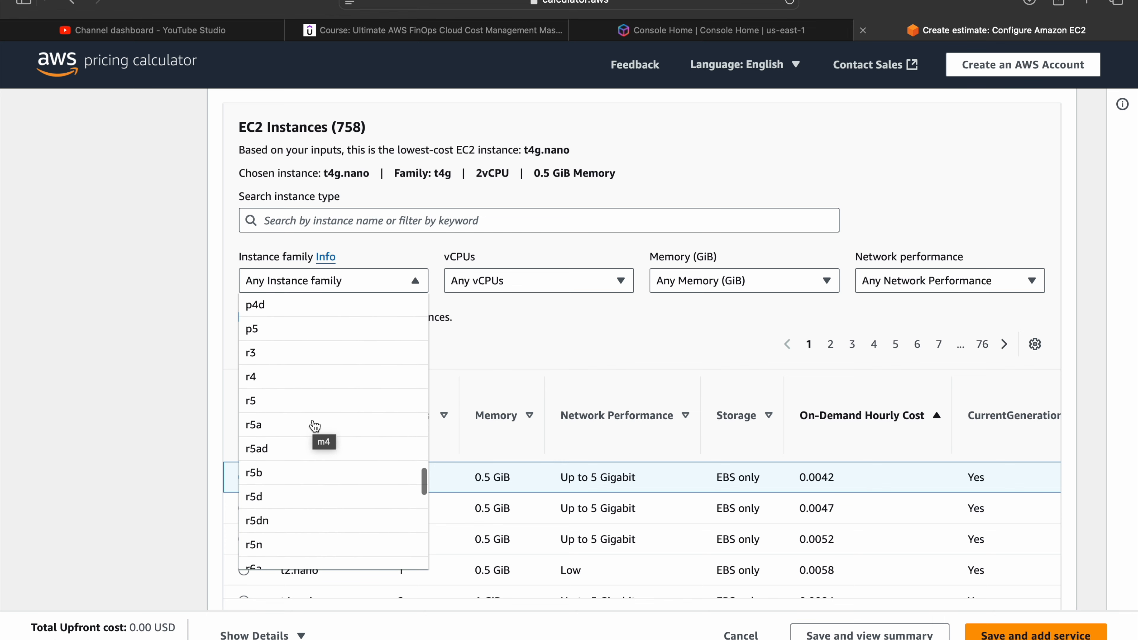
scroll(315, 425, "down", 5)
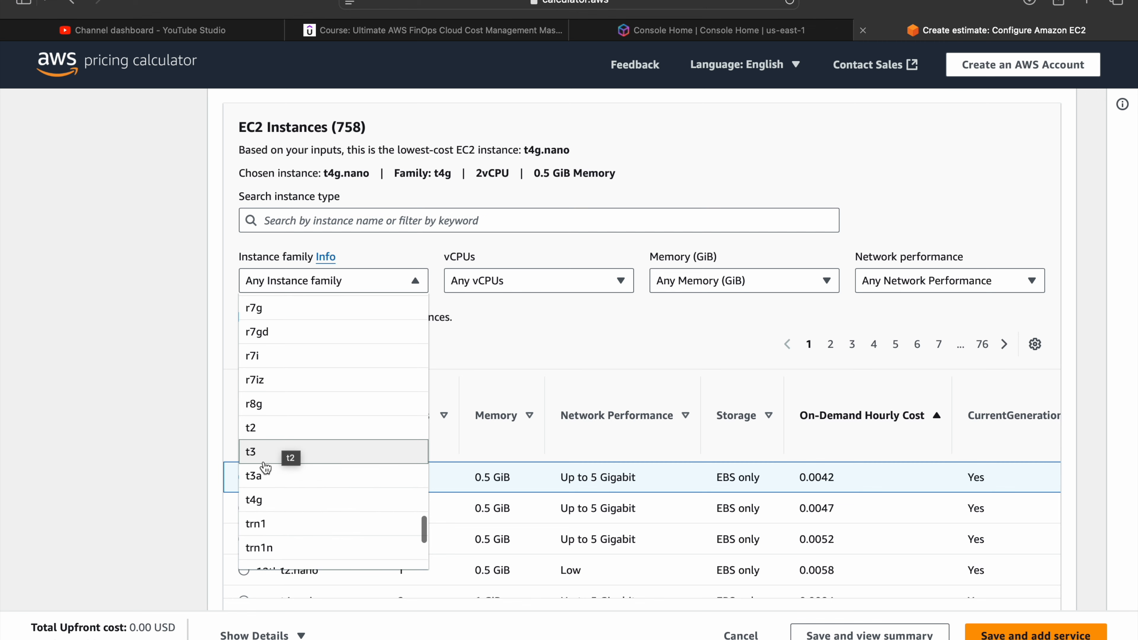
left_click(267, 461)
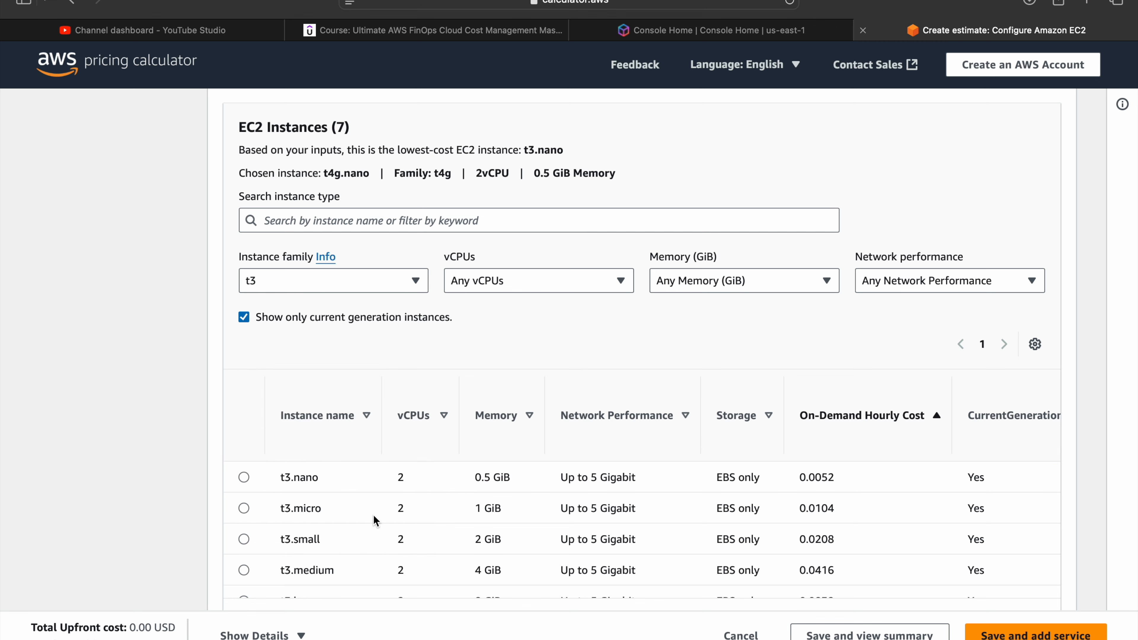
scroll(374, 515, "down", 2)
scroll(374, 516, "down", 2)
scroll(373, 517, "up", 5)
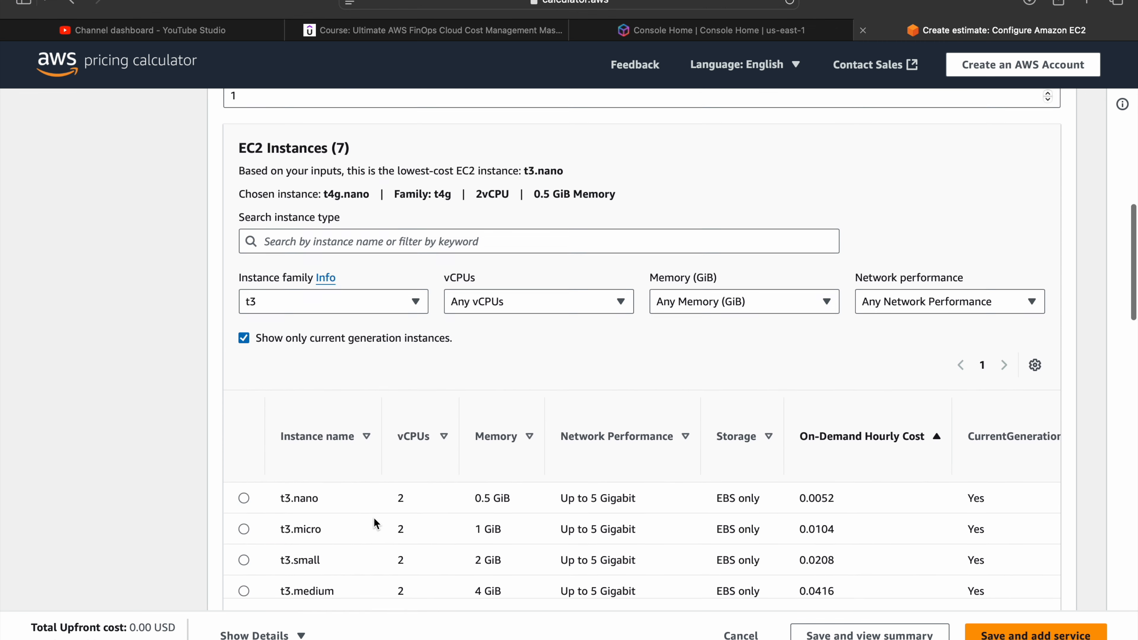
Find "t3.micro" among the EC2 instances and select it as the chosen instance
left_click(356, 247)
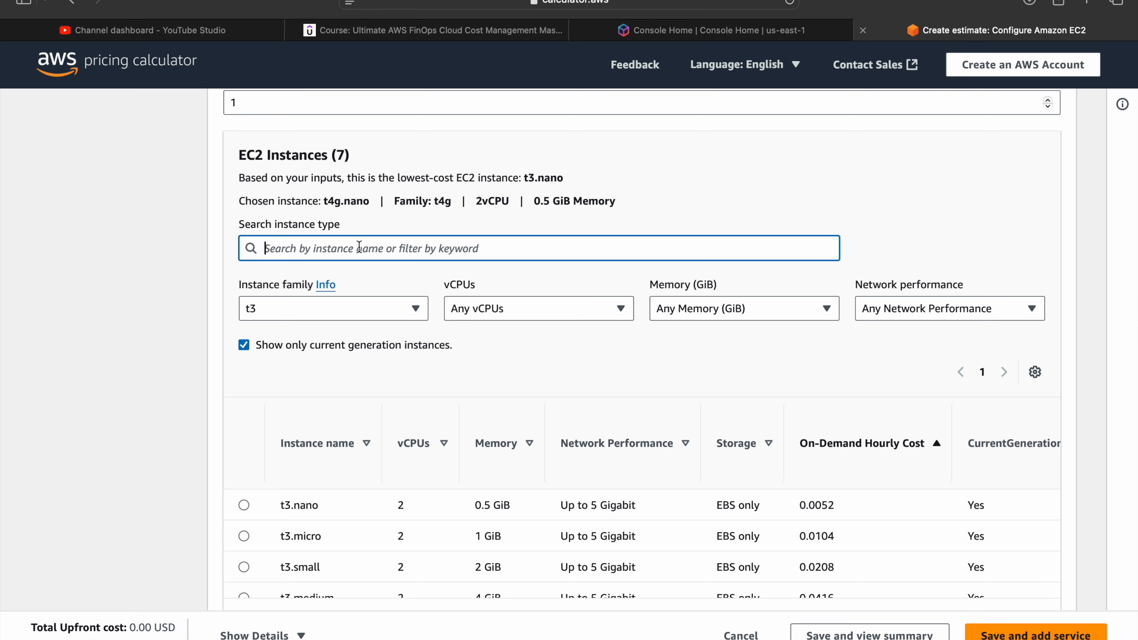
type("t3")
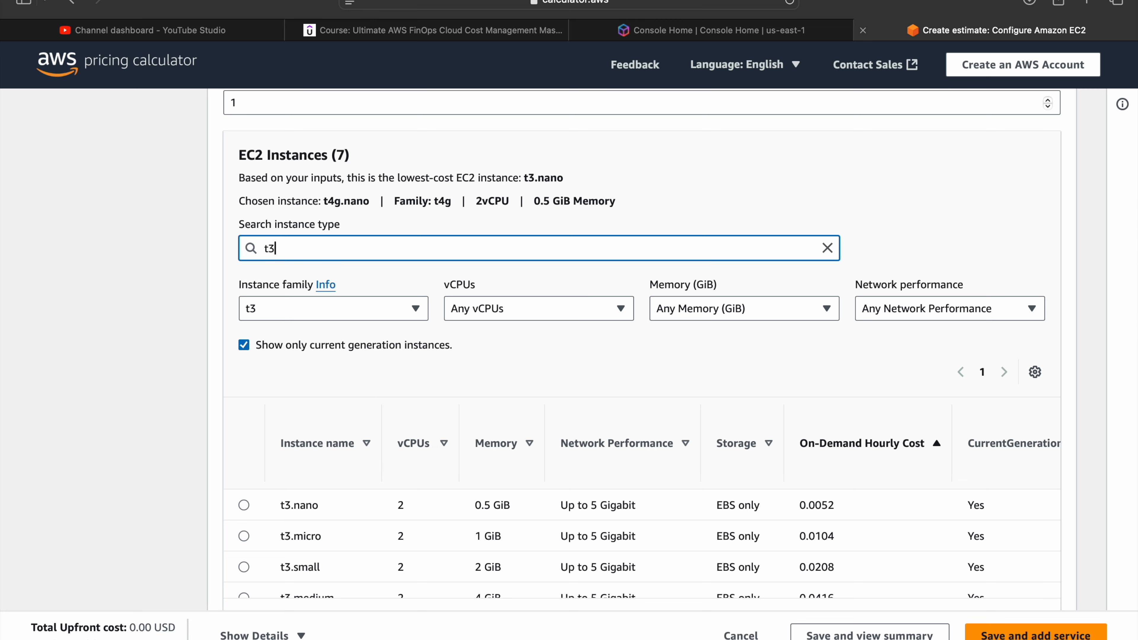
type(".")
scroll(472, 607, "up", 5)
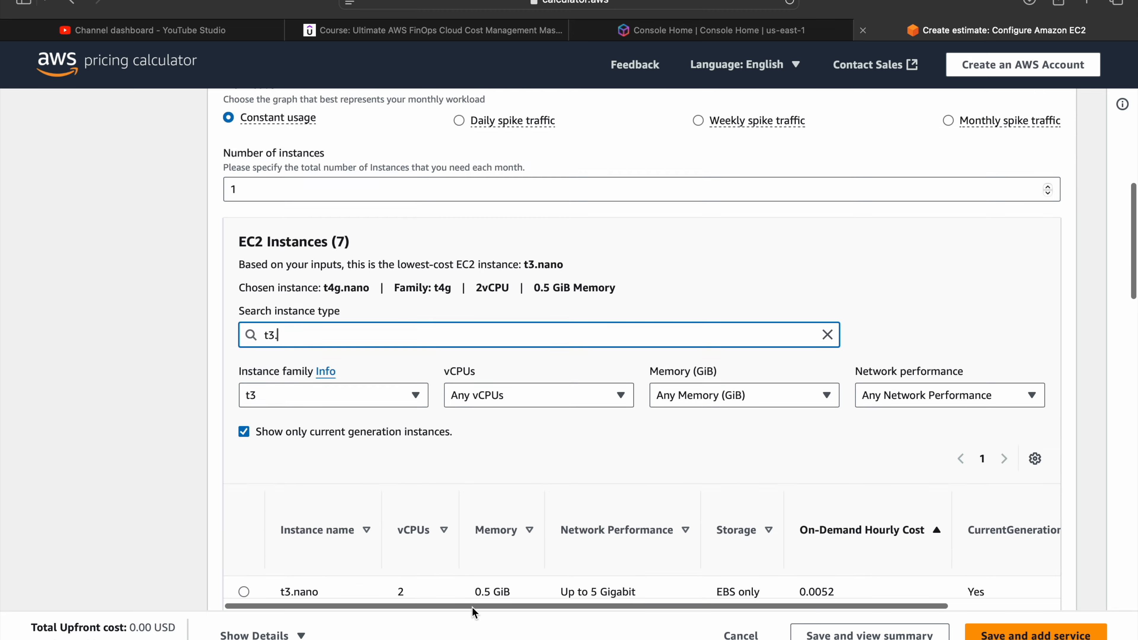
scroll(473, 607, "down", 8)
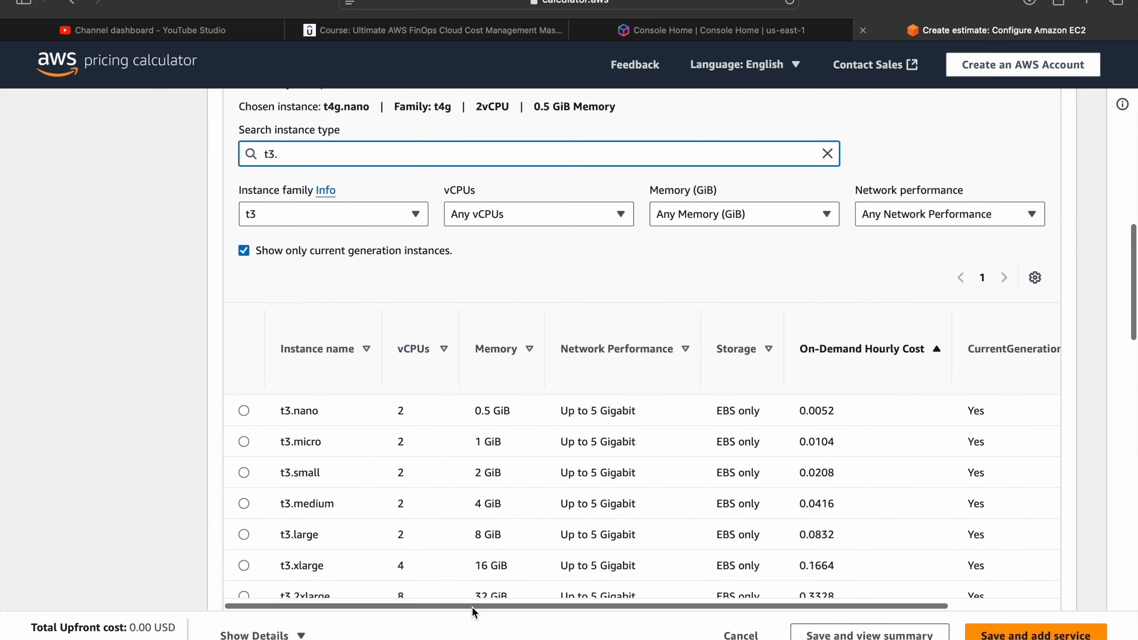
type("micro")
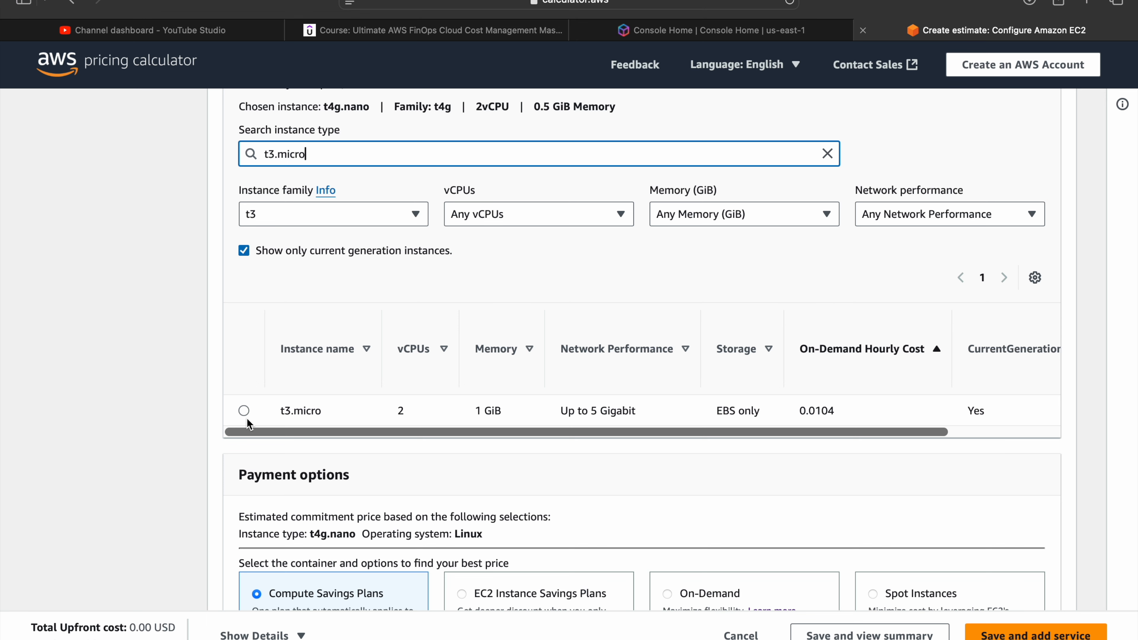
left_click(244, 410)
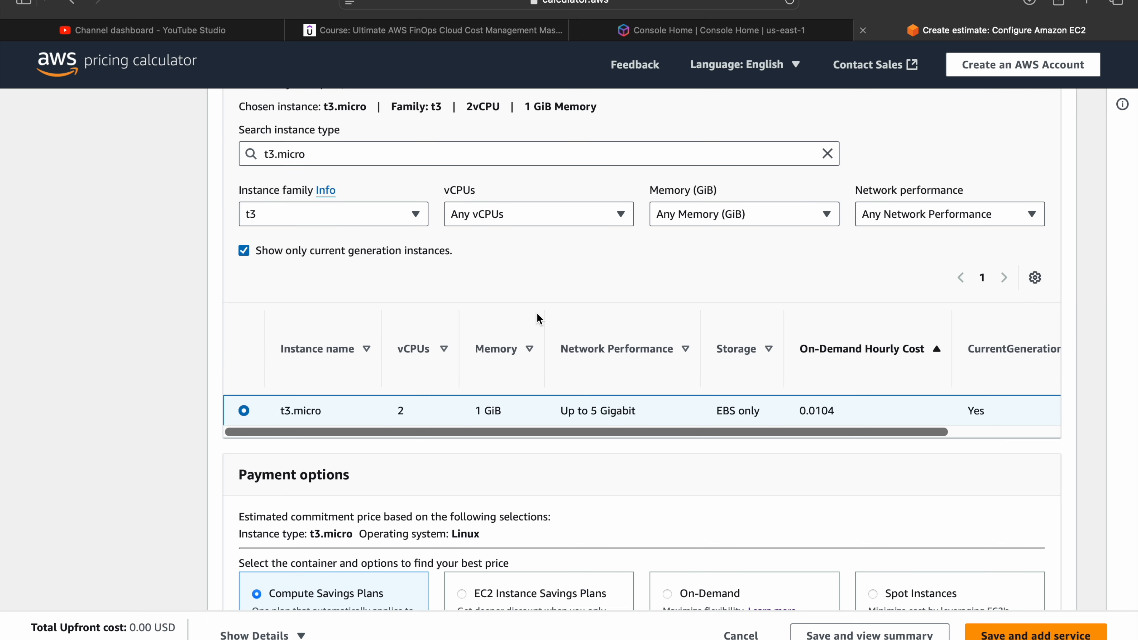
left_click(620, 216)
left_click(774, 277)
left_click(786, 214)
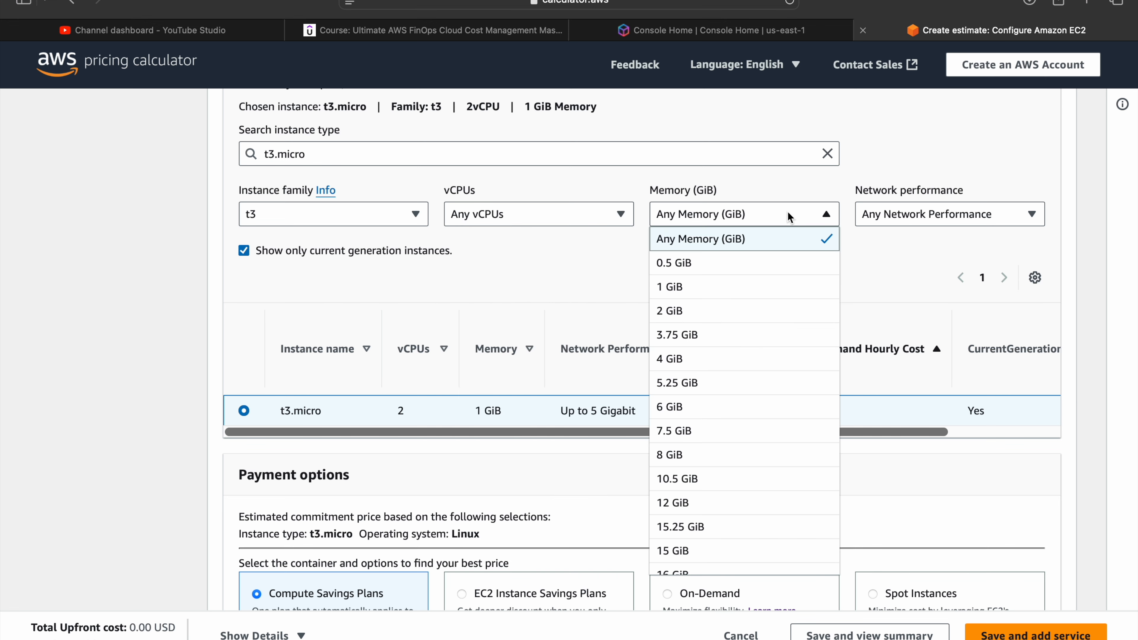
left_click(787, 211)
Choose On-Demand as the payment option for the t3.micro instance
scroll(597, 310, "down", 5)
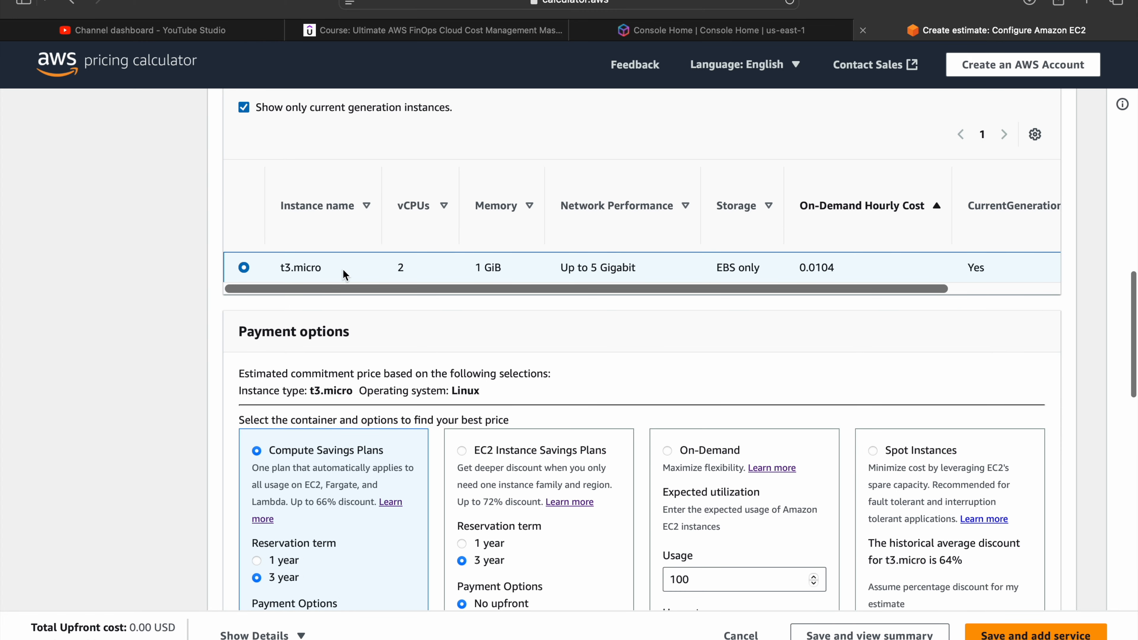
scroll(366, 448, "down", 2)
scroll(366, 444, "down", 5)
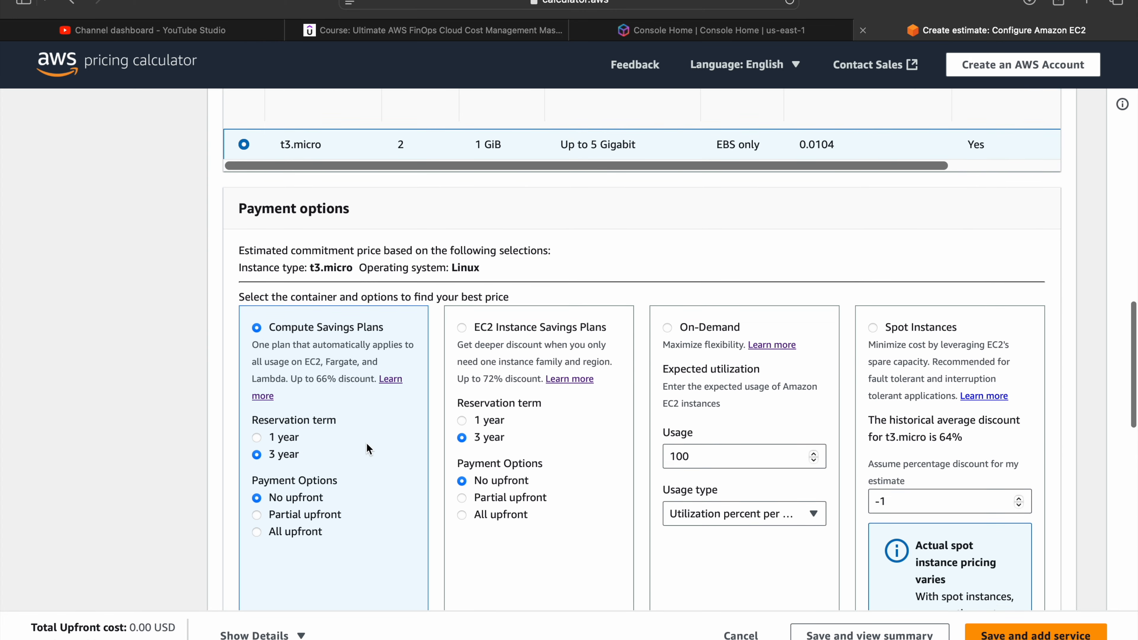
scroll(367, 444, "down", 2)
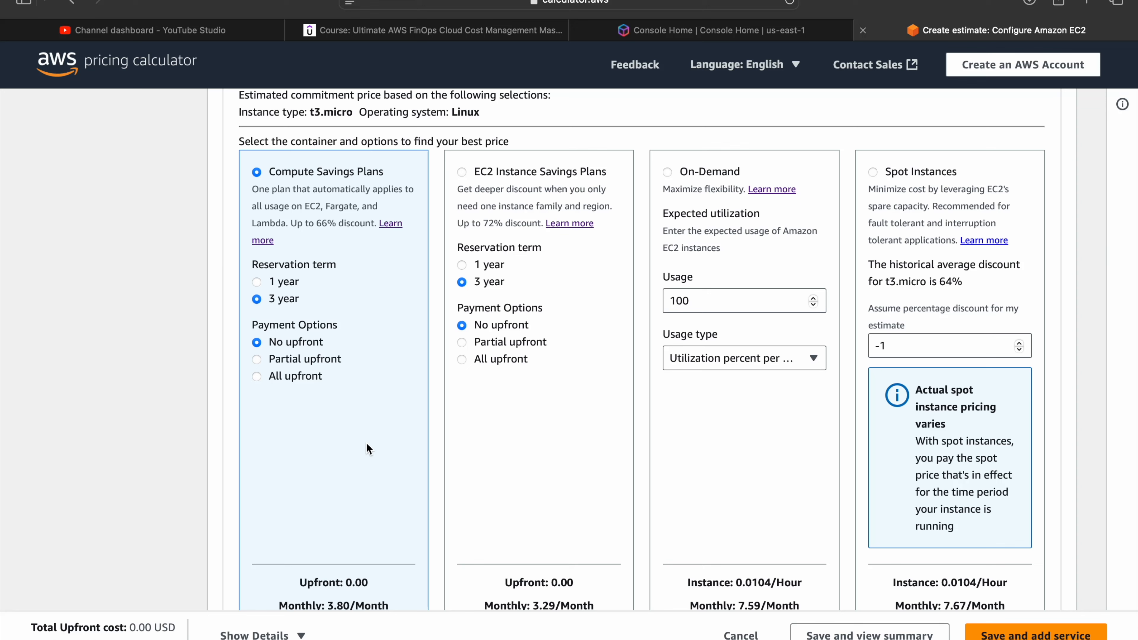
left_click(668, 173)
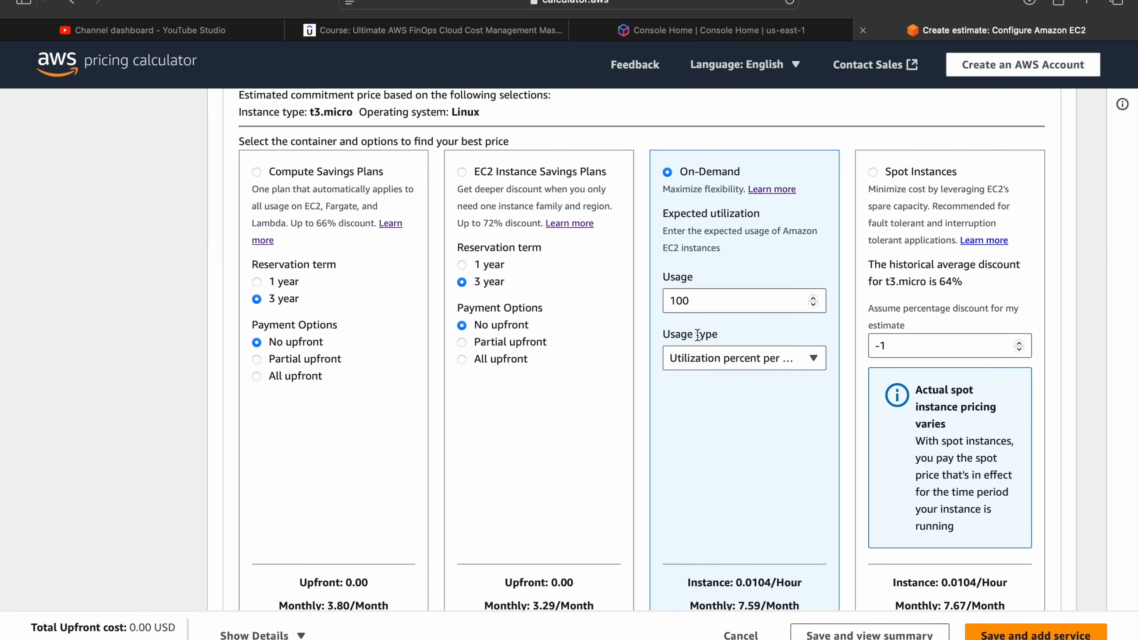
Expand the other purchasing options and compare Standard and Convertible Reserved Instances with the Savings Plans, On-Demand and Spot prices
scroll(698, 334, "down", 1)
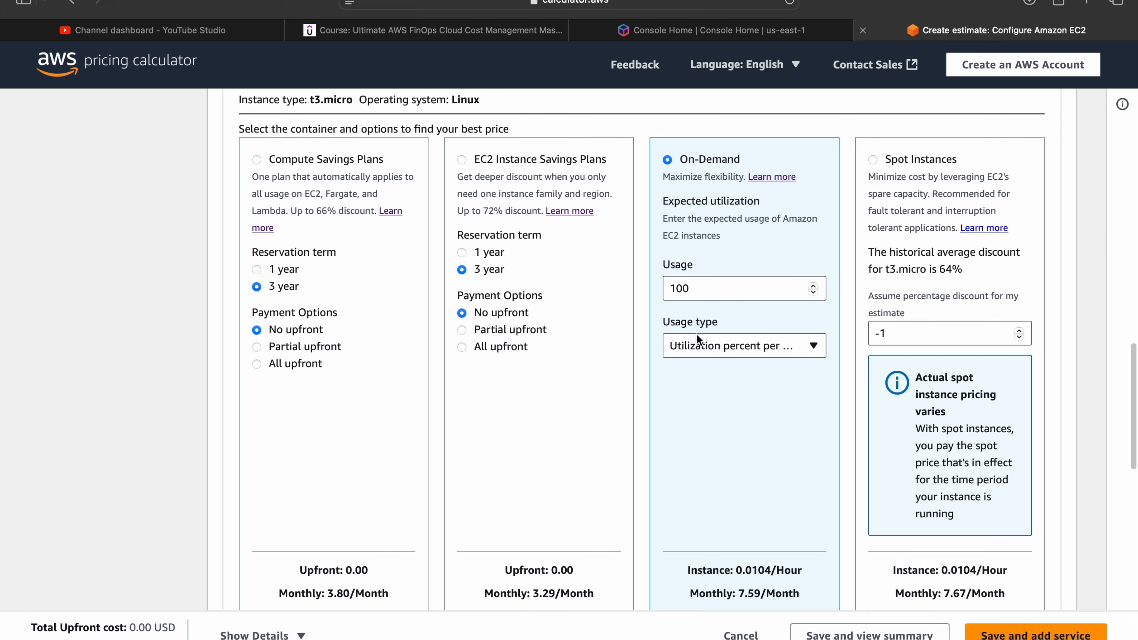
scroll(696, 335, "down", 1)
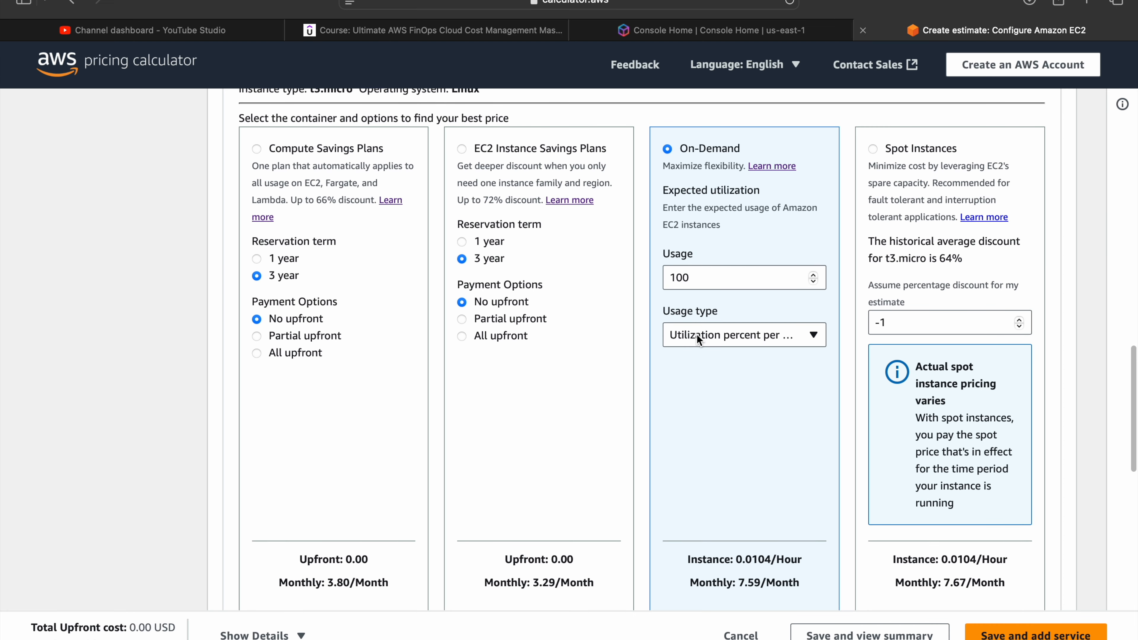
scroll(697, 335, "down", 3)
scroll(697, 340, "up", 1)
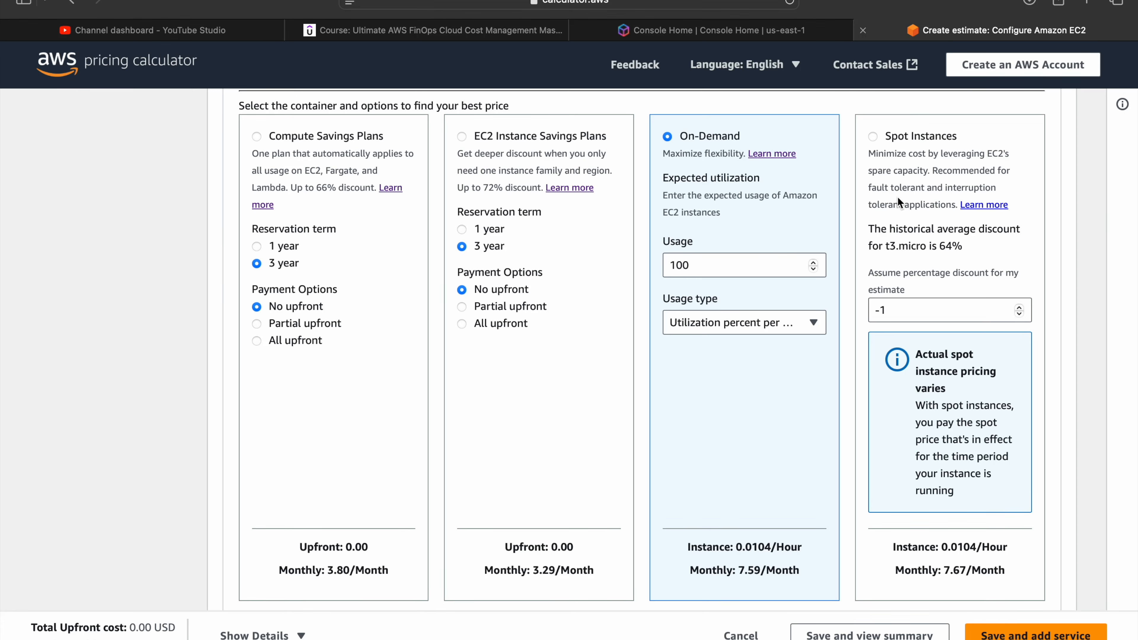
scroll(896, 202, "down", 8)
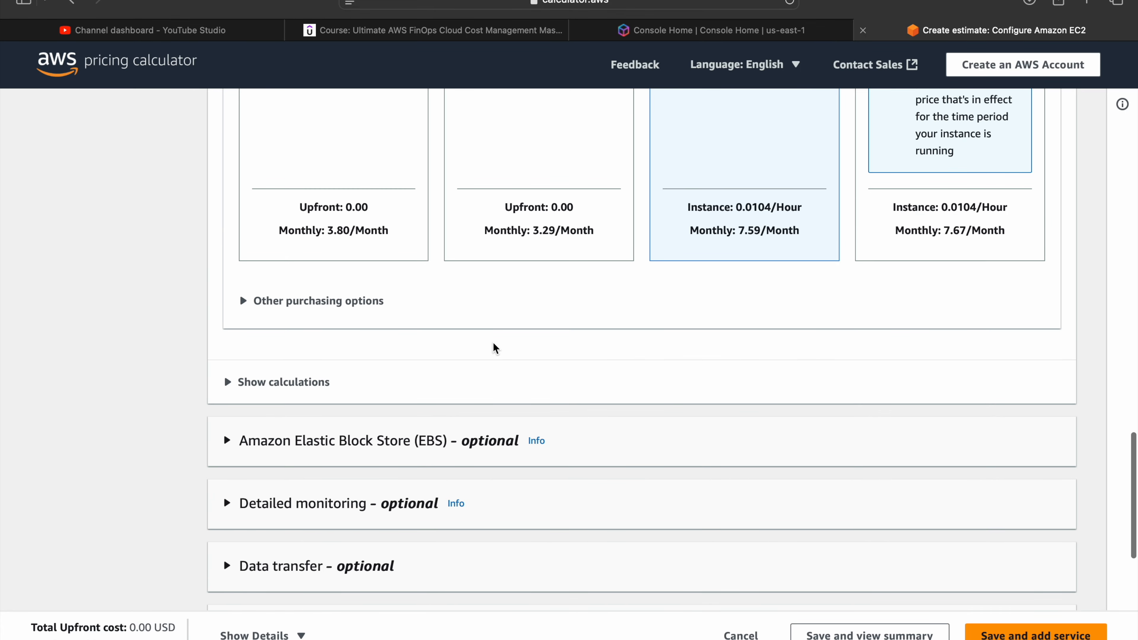
left_click(340, 301)
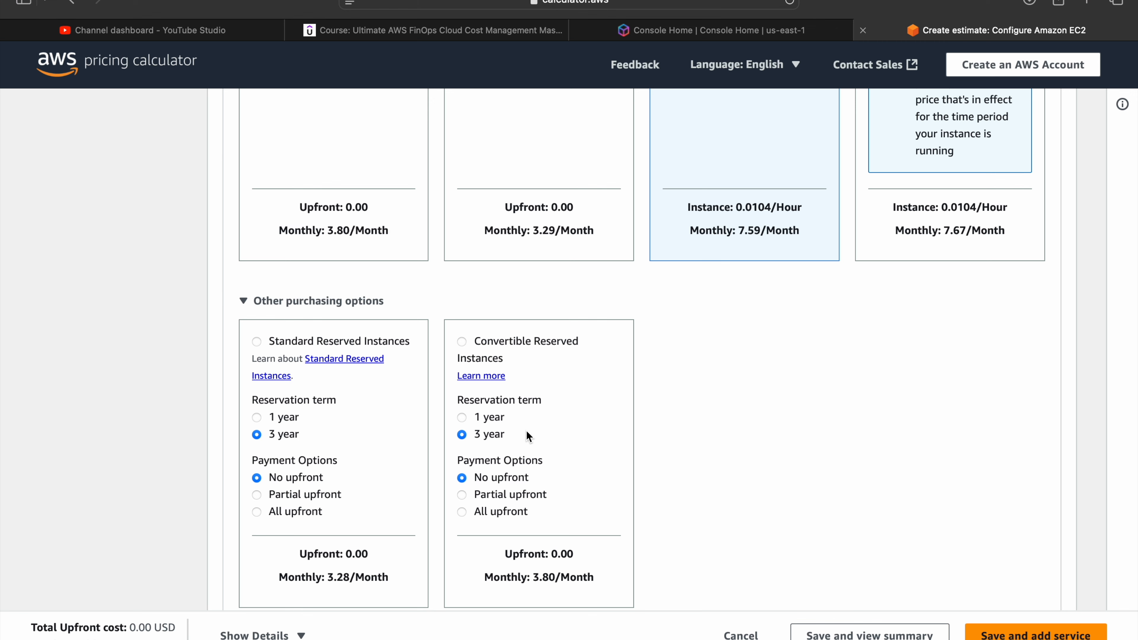
scroll(912, 404, "up", 8)
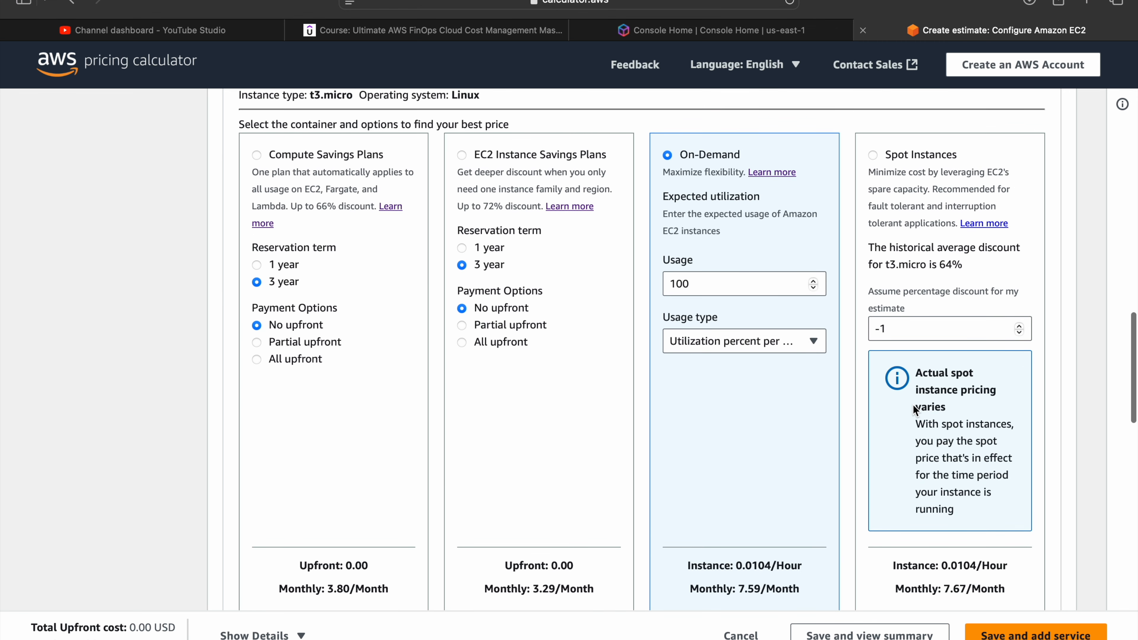
scroll(769, 446, "down", 1)
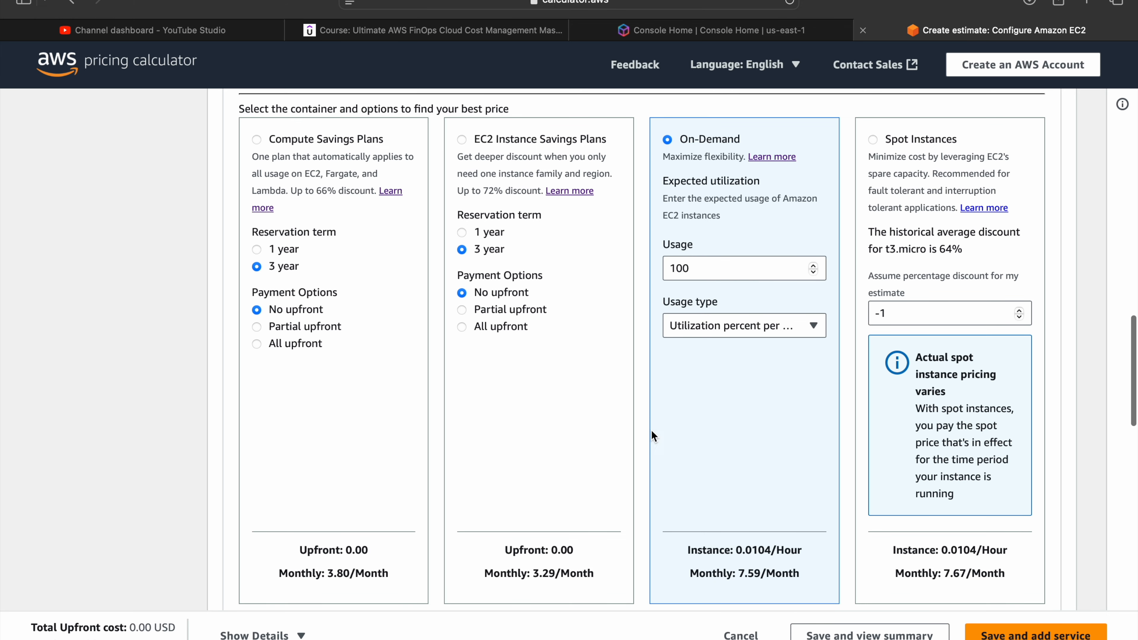
scroll(596, 282, "down", 9)
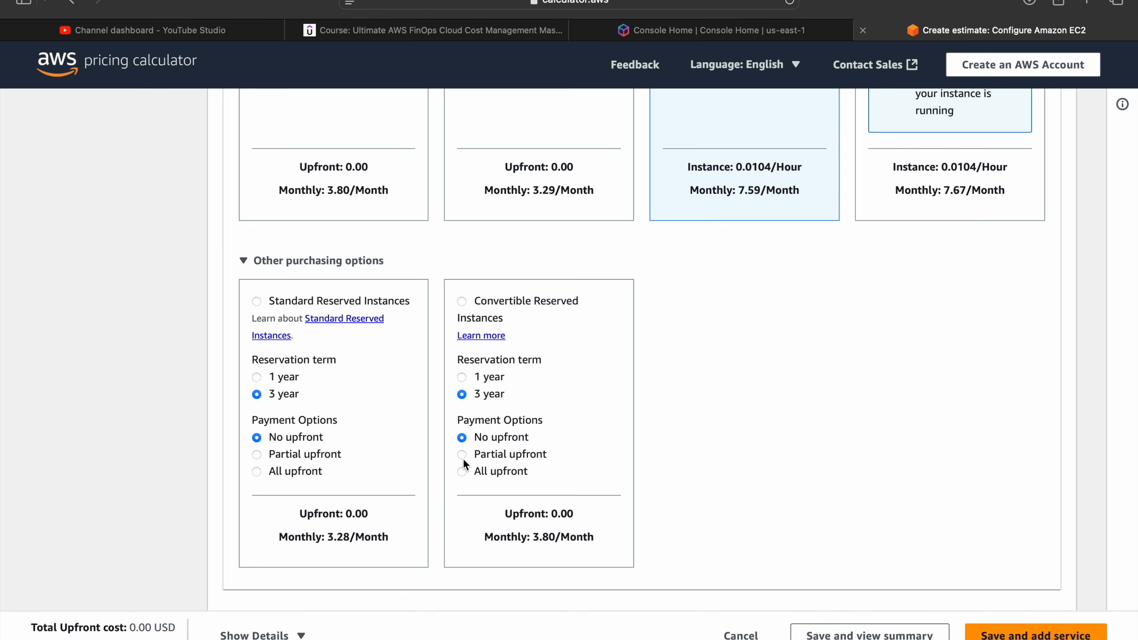
scroll(507, 442, "up", 8)
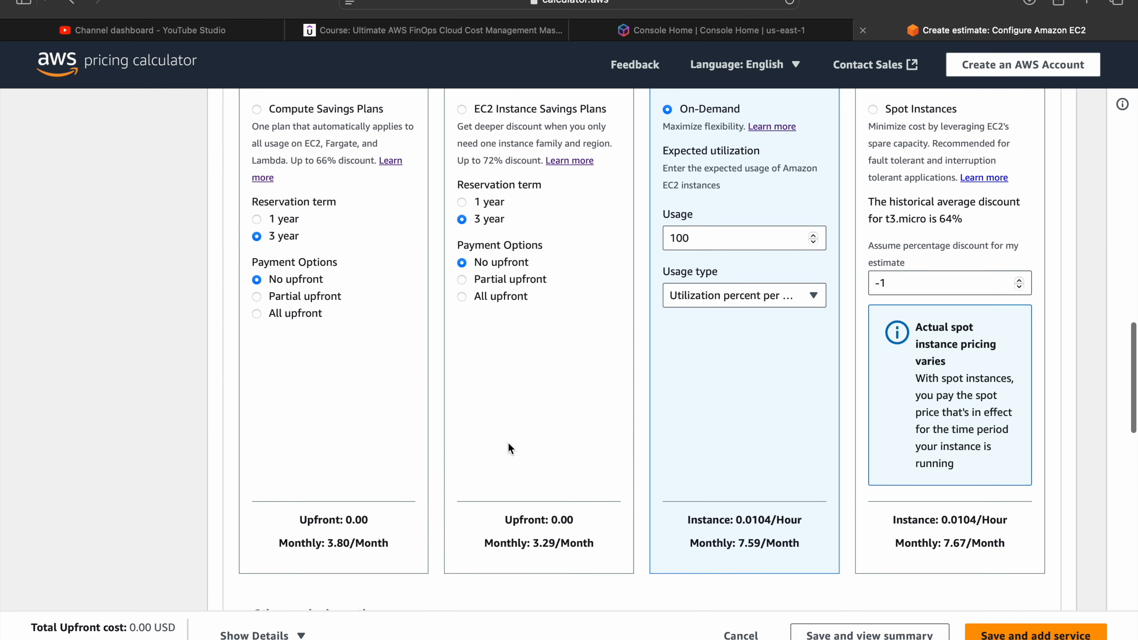
scroll(508, 442, "up", 1)
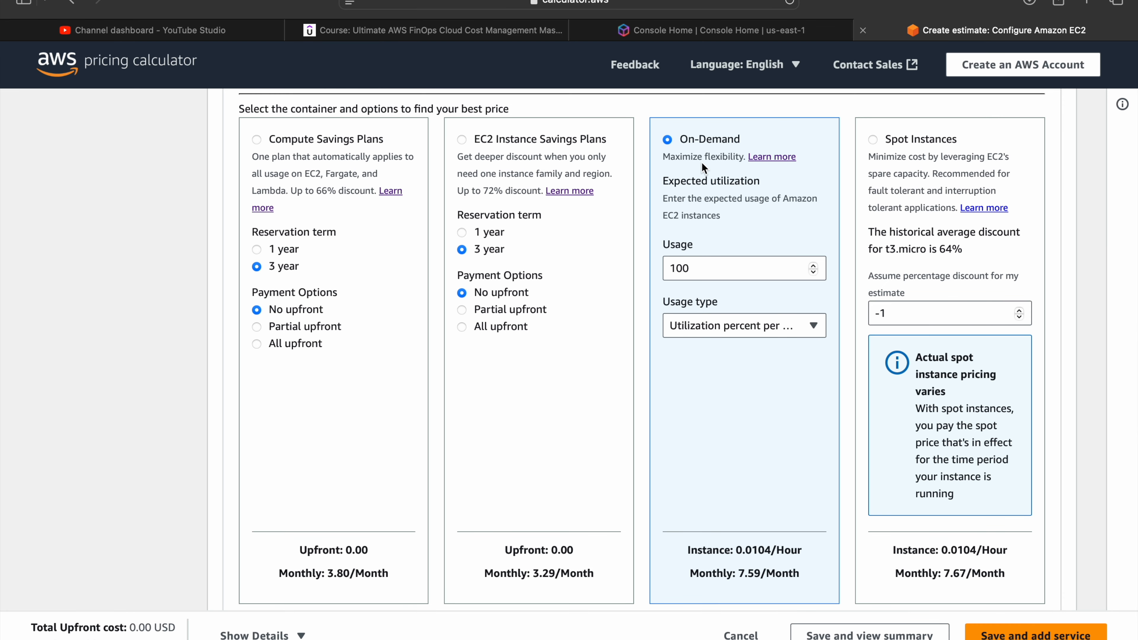
scroll(667, 383, "up", 5)
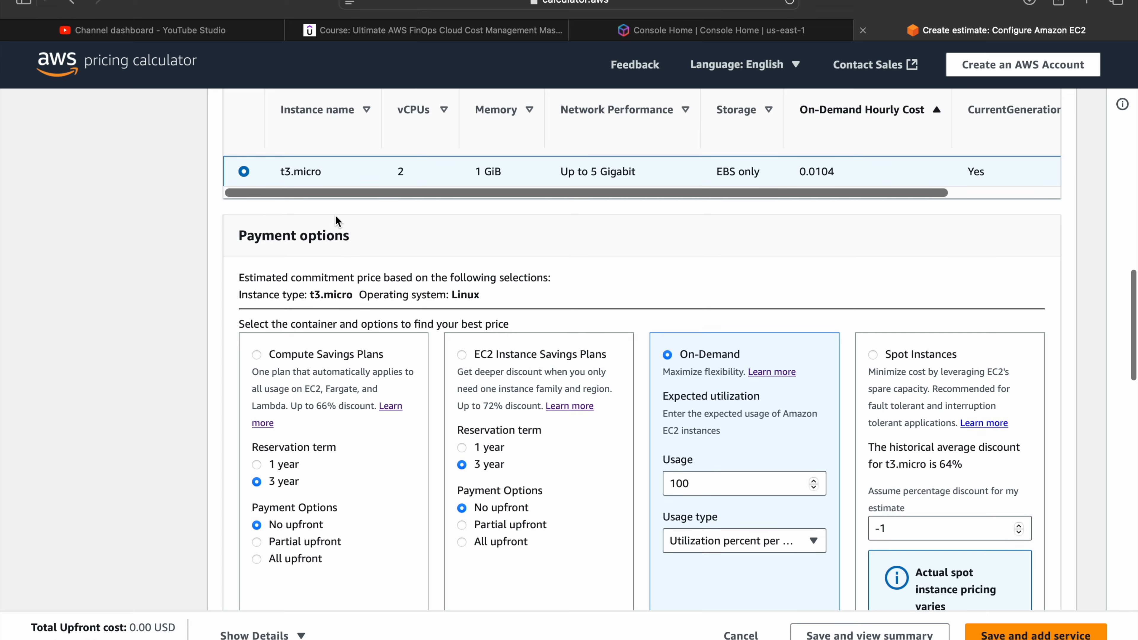
scroll(823, 500, "down", 5)
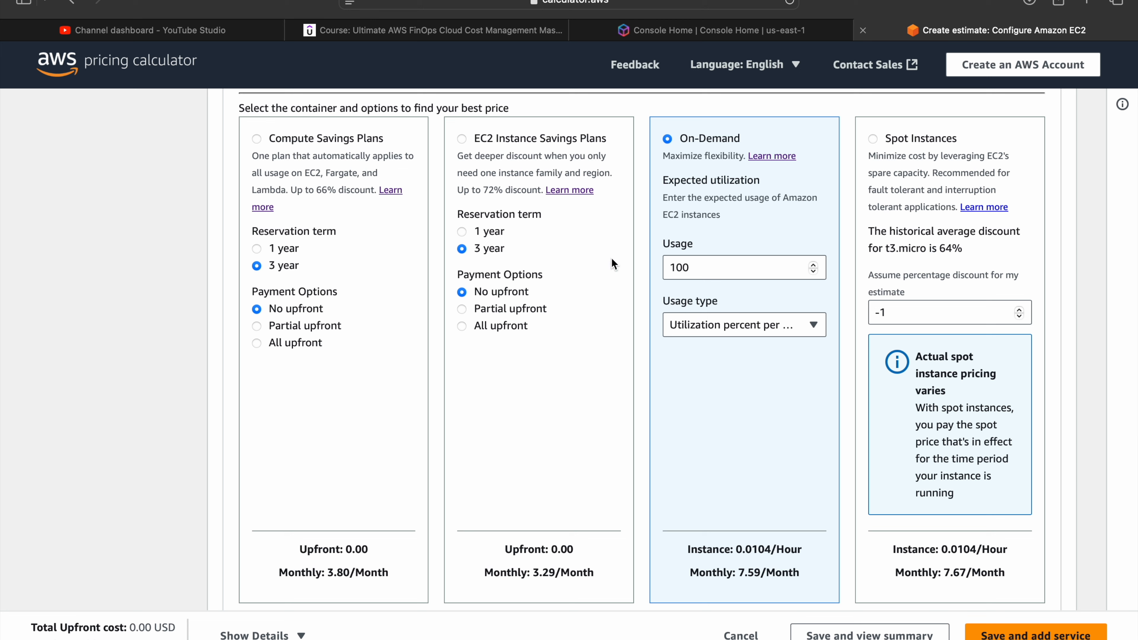
Choose Compute Savings Plans with a 1 year reservation term and All upfront payment, and examine the upfront cost and discount
left_click(256, 136)
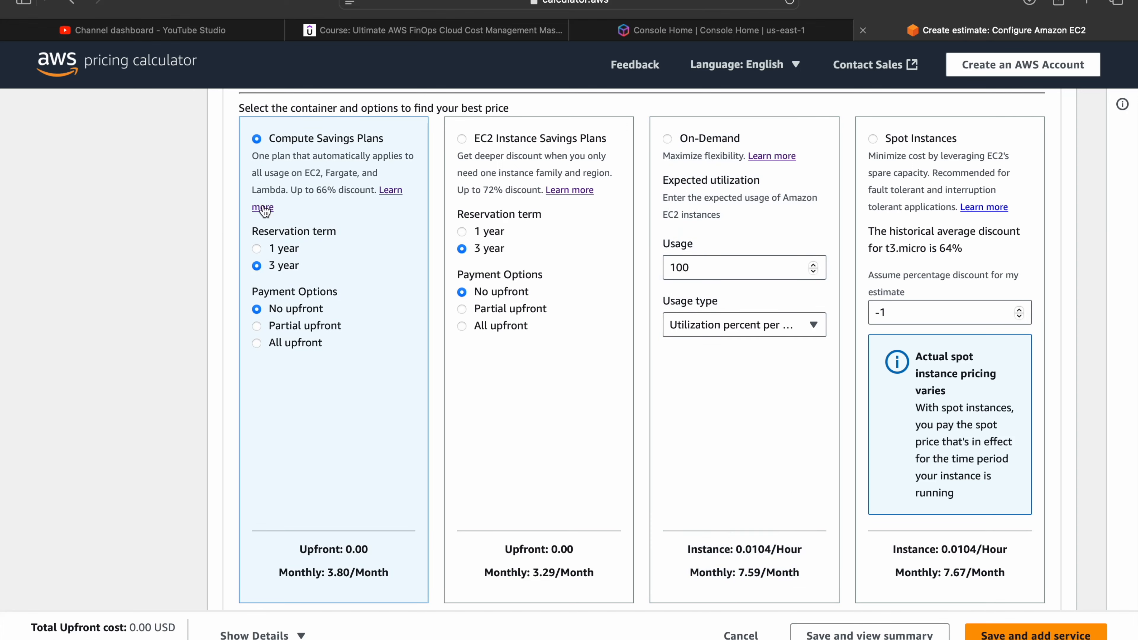
left_click(257, 249)
left_click(259, 342)
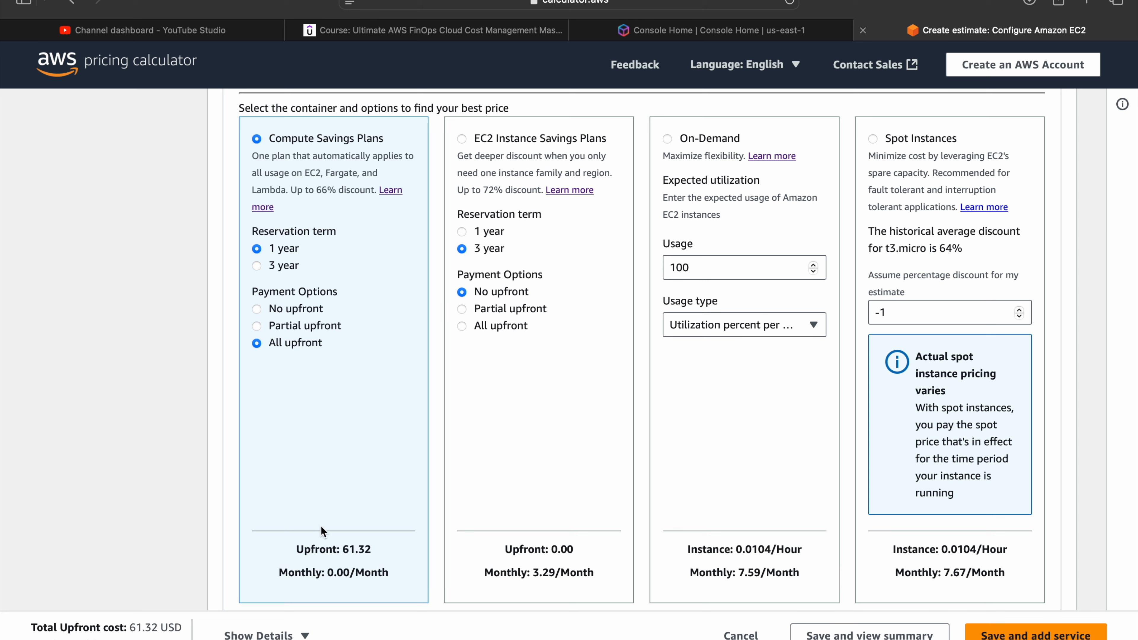
left_click_drag(343, 549, 372, 550)
left_click_drag(316, 190, 345, 191)
Switch the payment option to Spot Instances and look over the pricing of the payment options
left_click(872, 139)
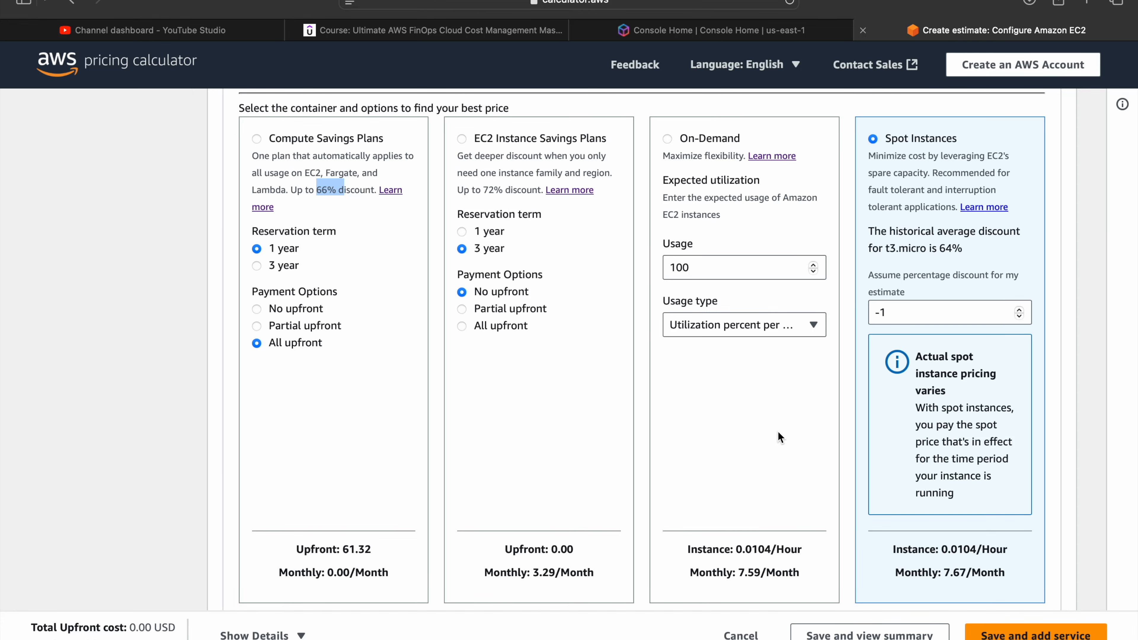
scroll(778, 432, "down", 5)
scroll(778, 432, "up", 3)
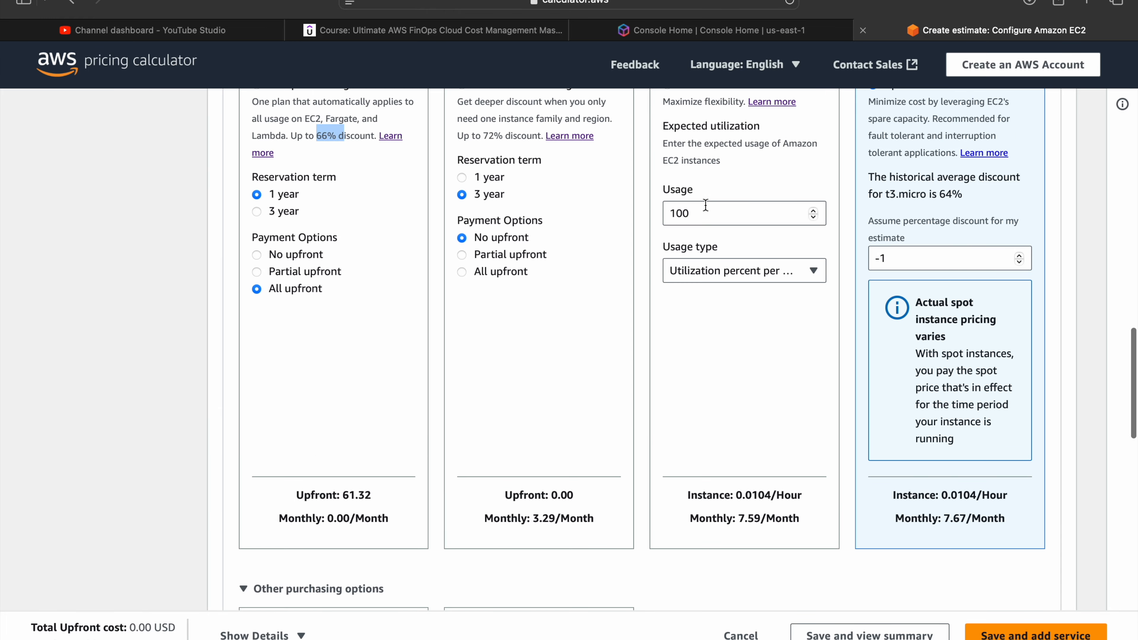
Set the payment option of the t3.micro instance back to On-Demand
scroll(692, 191, "up", 2)
left_click(669, 141)
scroll(611, 348, "down", 10)
scroll(612, 353, "down", 5)
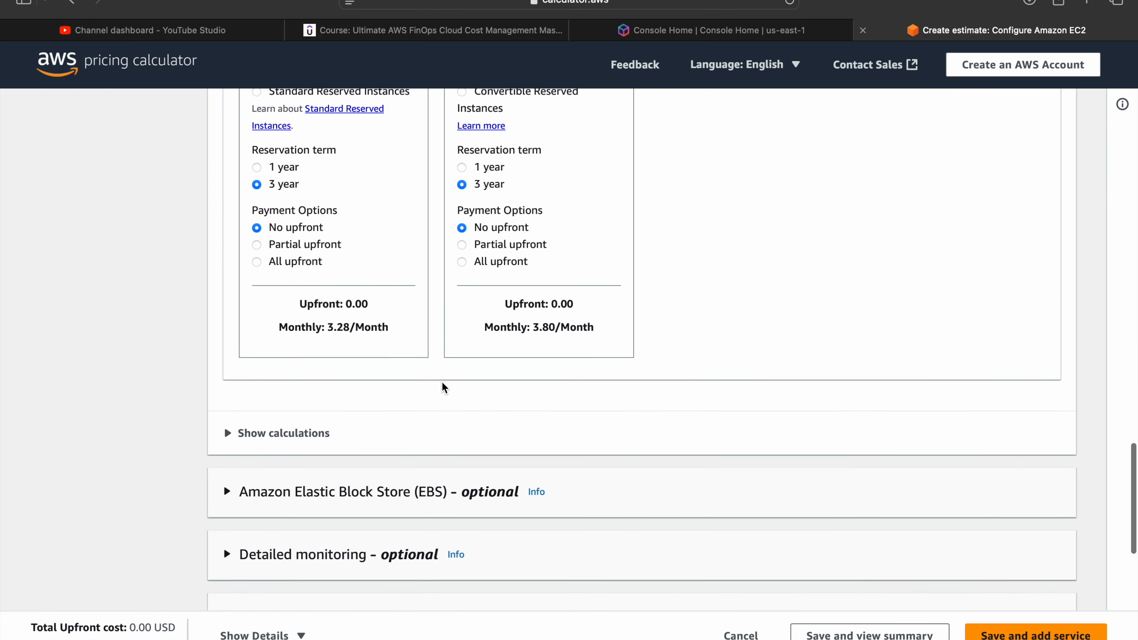
Show the EC2 instance calculations and examine the hourly cost, hours per month and monthly On-Demand total
left_click(267, 439)
scroll(267, 447, "down", 1)
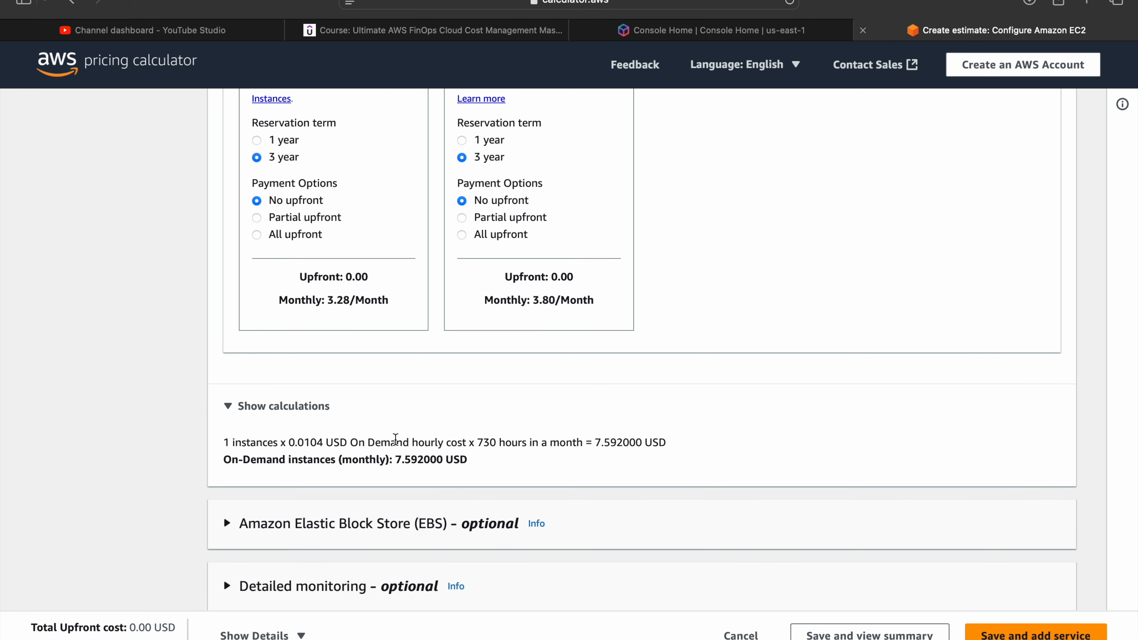
left_click_drag(368, 442, 457, 442)
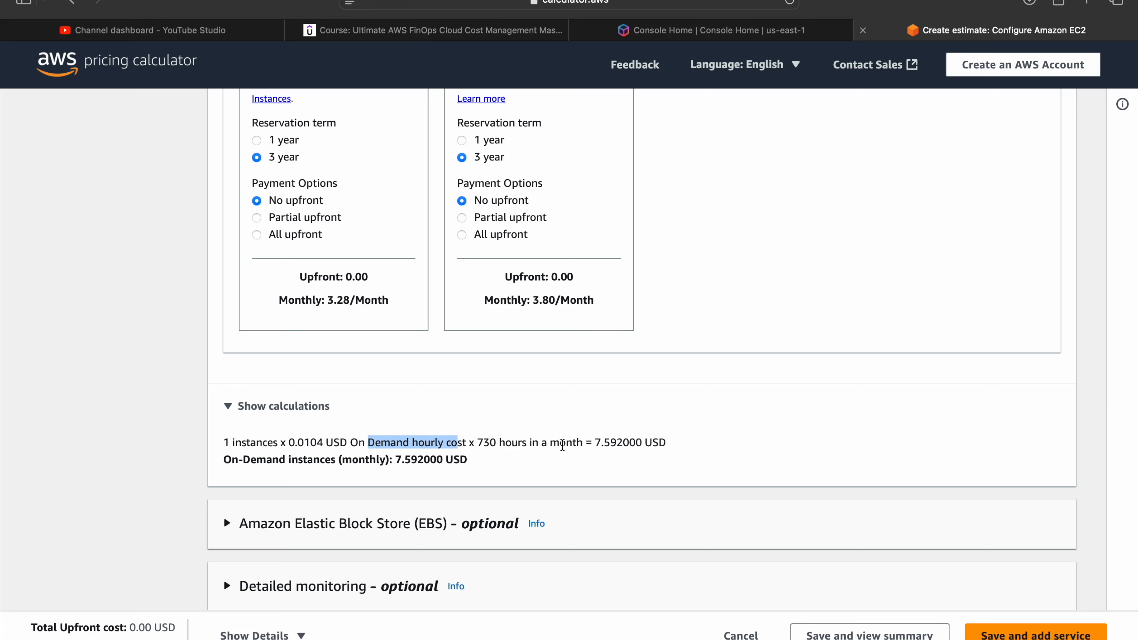
left_click_drag(596, 443, 645, 443)
scroll(497, 457, "down", 2)
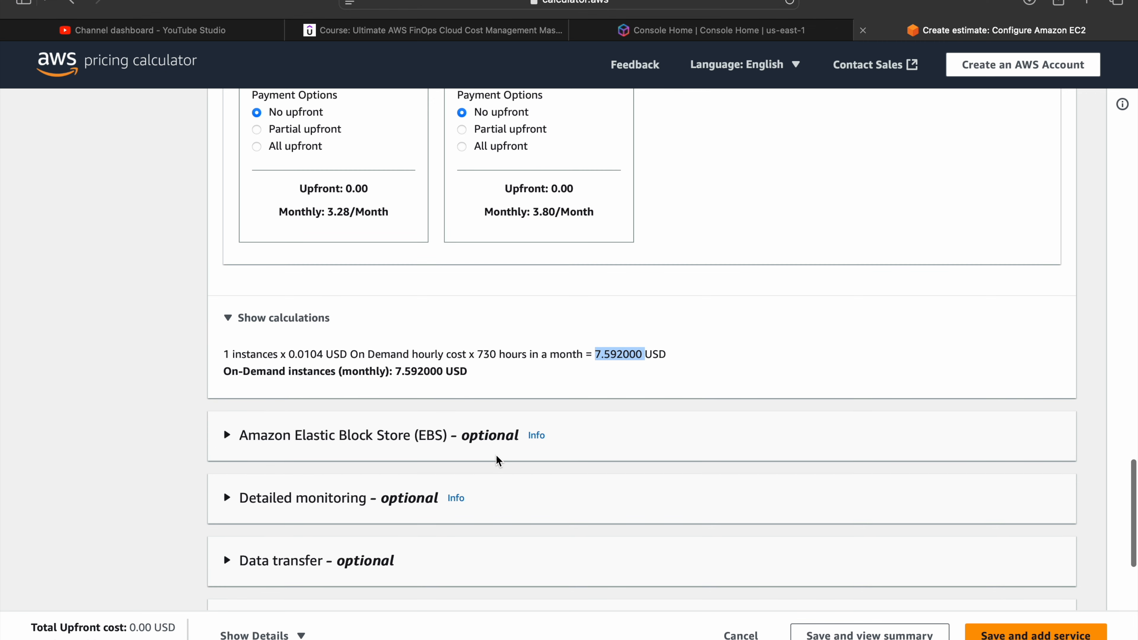
Expand the Amazon Elastic Block Store section and set the General Purpose SSD (gp3) IOPS to 1000
left_click(351, 452)
scroll(557, 395, "down", 5)
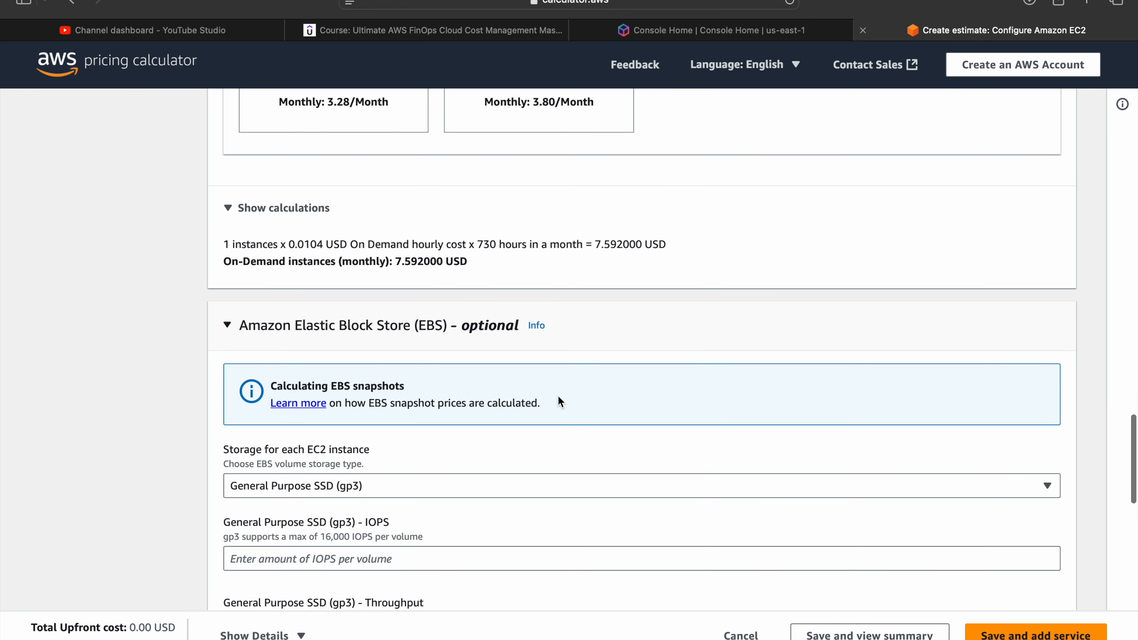
scroll(560, 402, "down", 3)
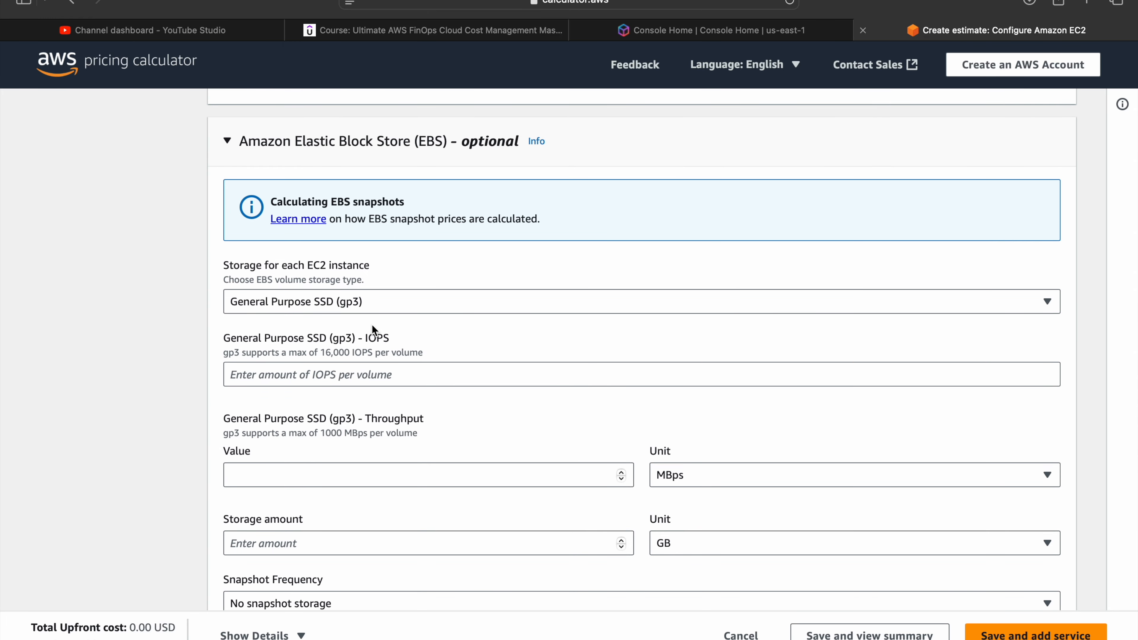
scroll(377, 308, "down", 1)
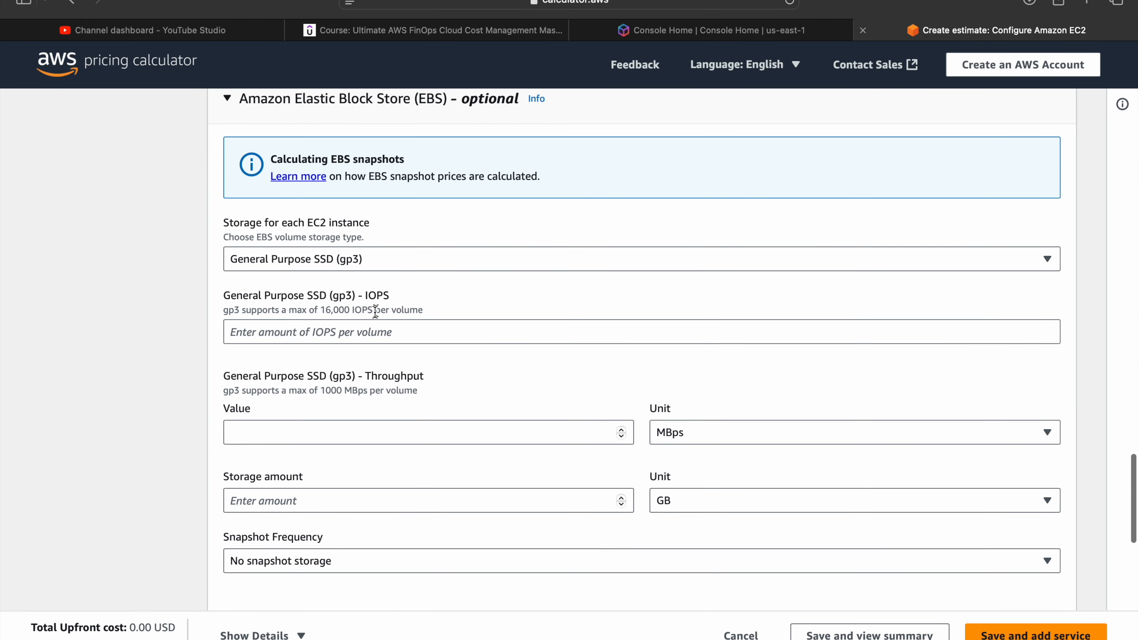
left_click(328, 333)
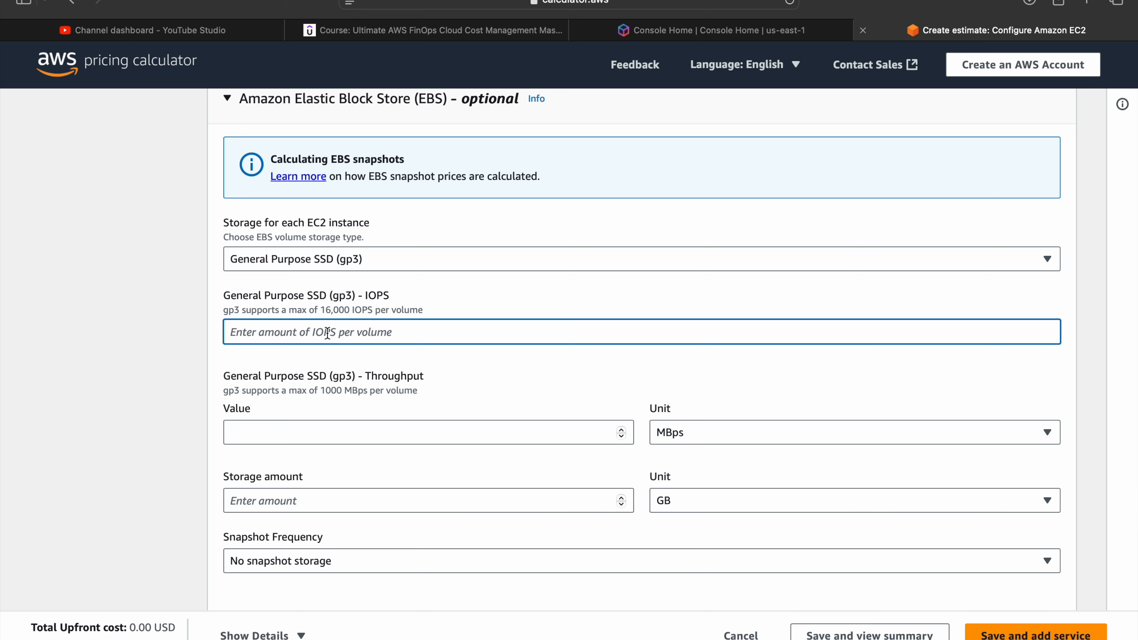
type("1000")
left_click(461, 375)
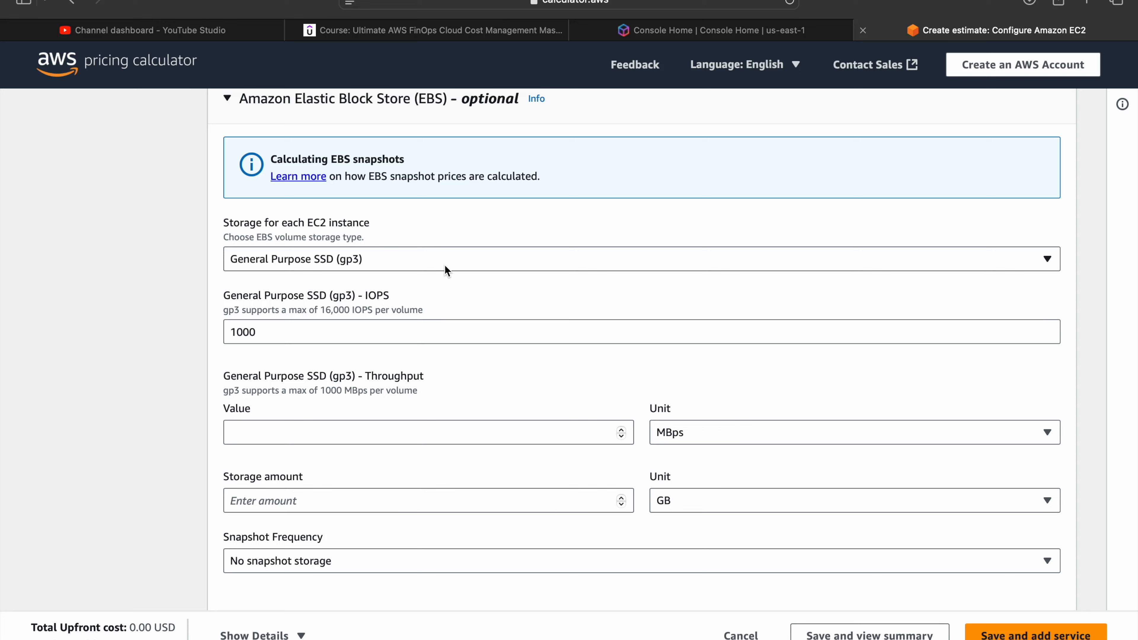
Set the gp3 volume's throughput to 500 MBps and its storage amount to 50 GB
left_click(390, 434)
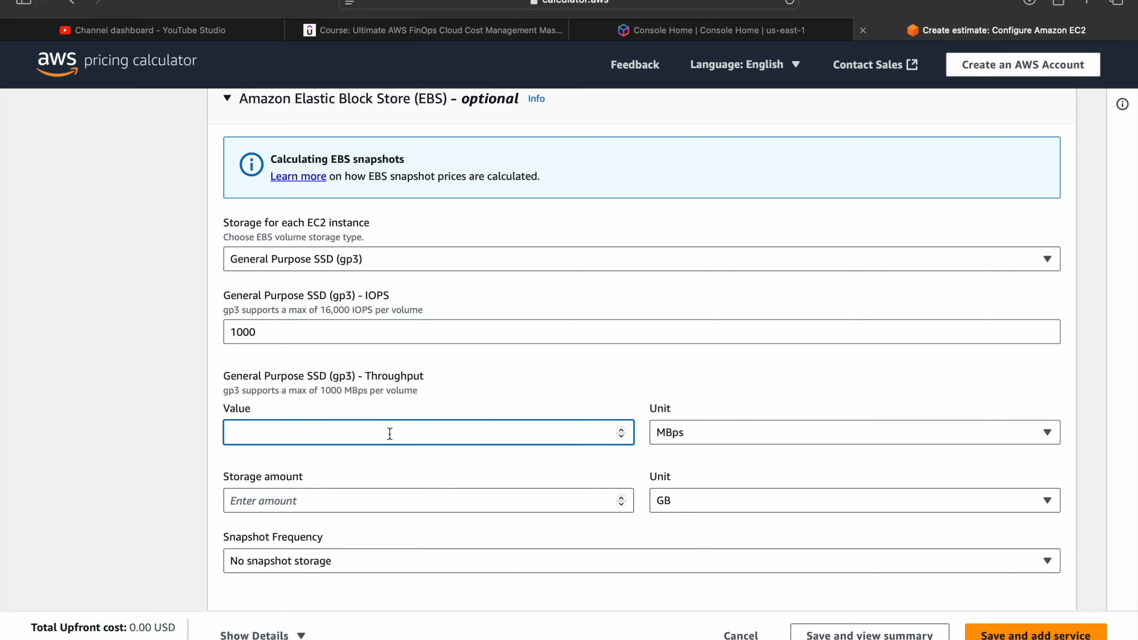
type("500")
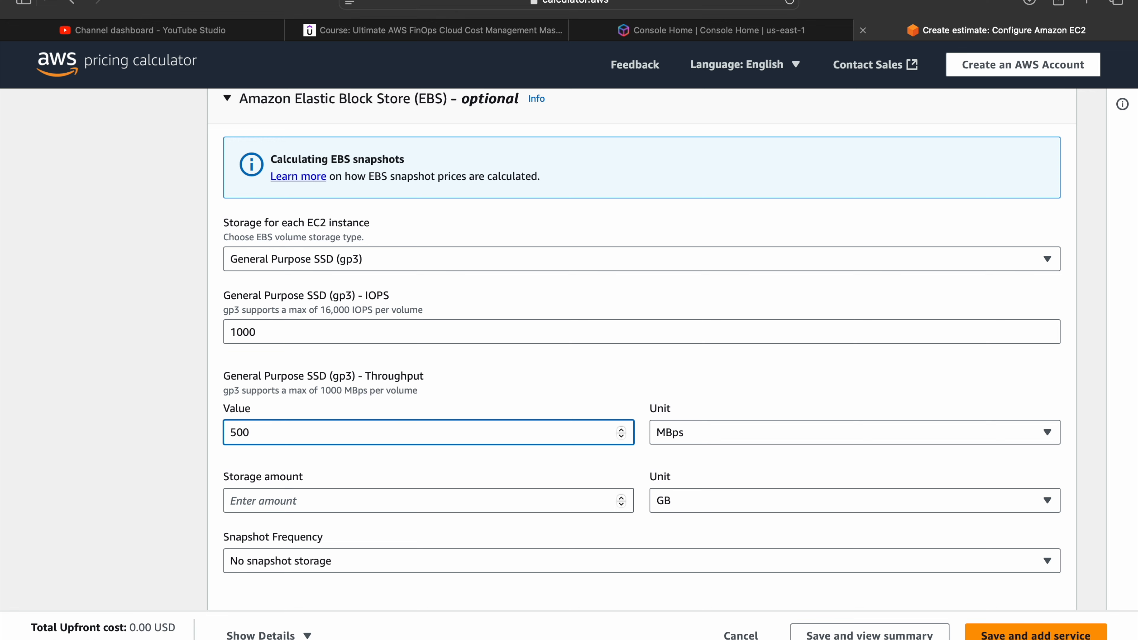
scroll(650, 350, "down", 2)
left_click(374, 452)
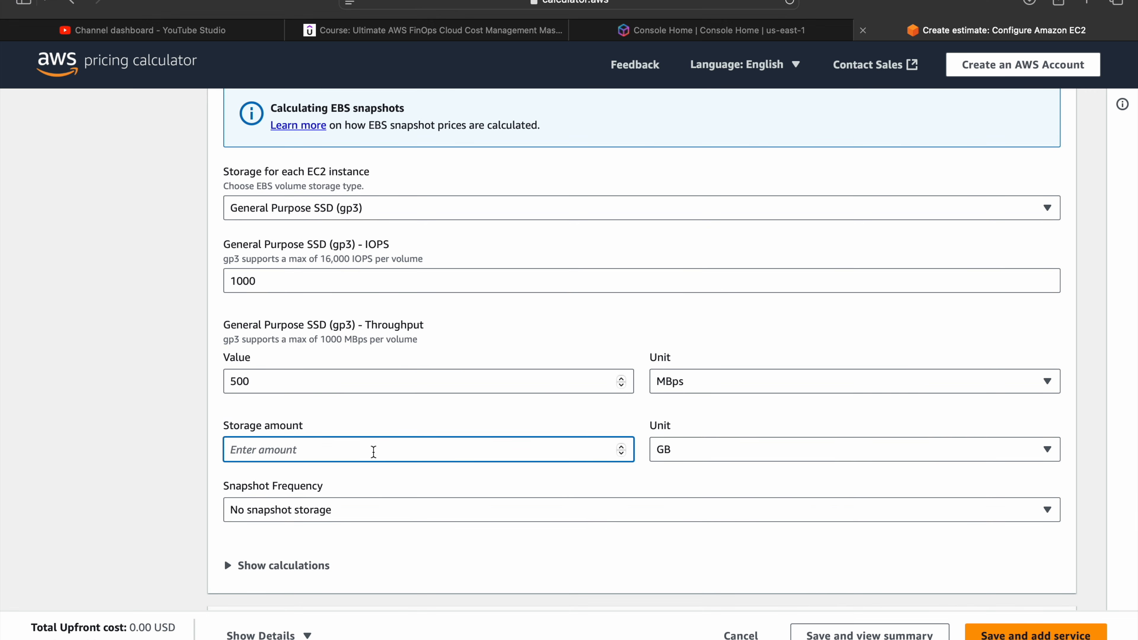
type("50")
Show the EBS calculations and examine how the storage, IOPS and throughput make up the monthly cost
scroll(530, 441, "down", 2)
scroll(530, 440, "down", 3)
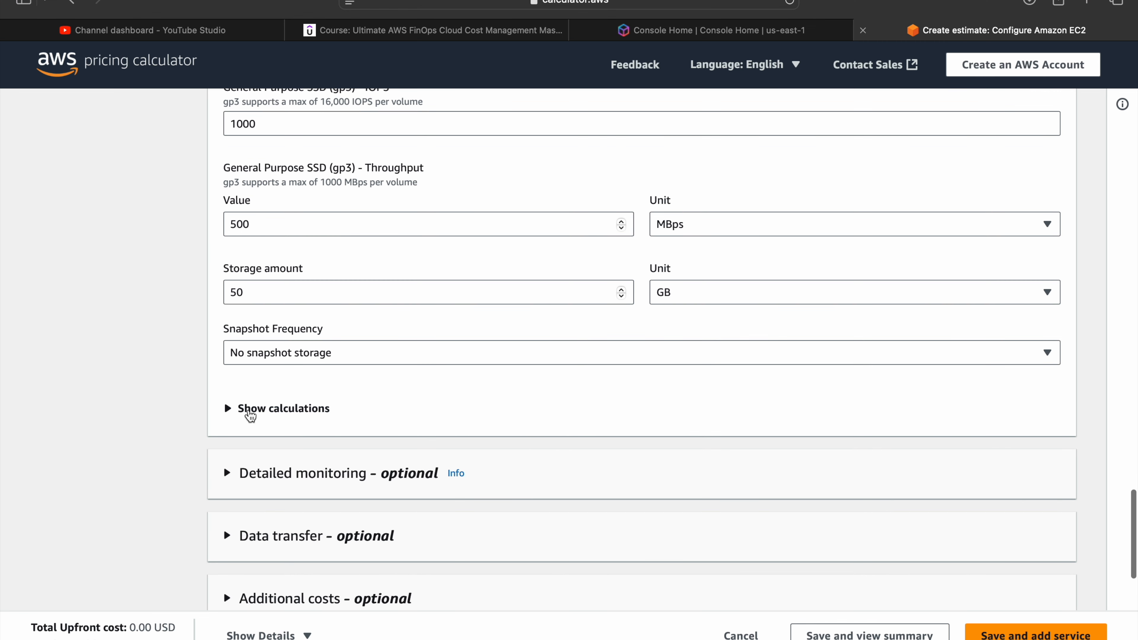
left_click(253, 410)
scroll(260, 413, "down", 4)
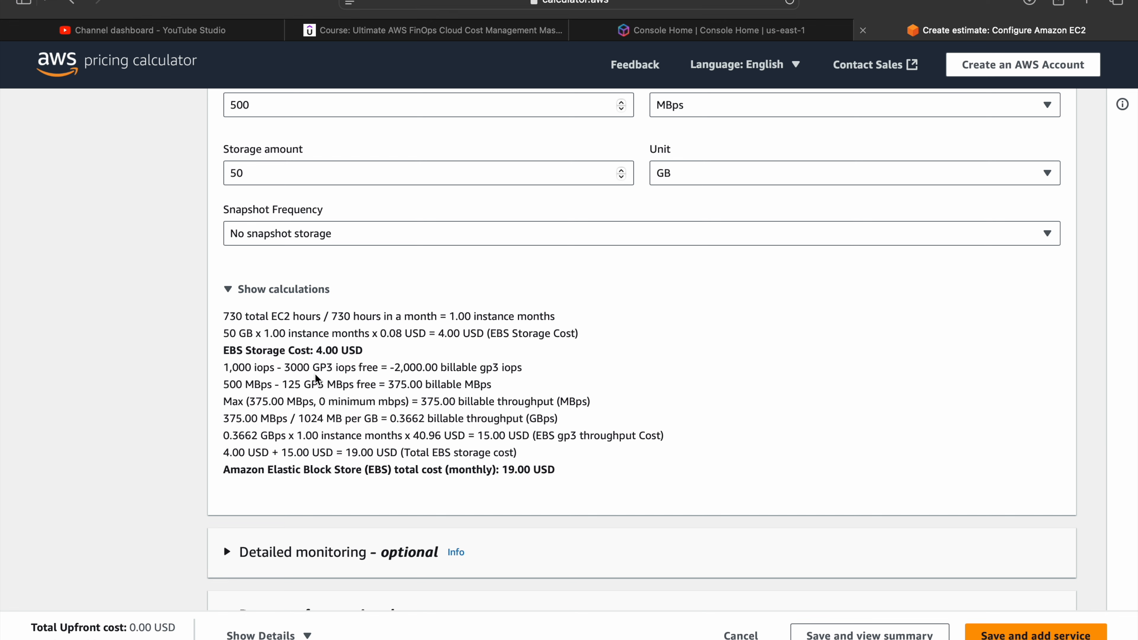
left_click(263, 319)
left_click_drag(263, 320, 279, 452)
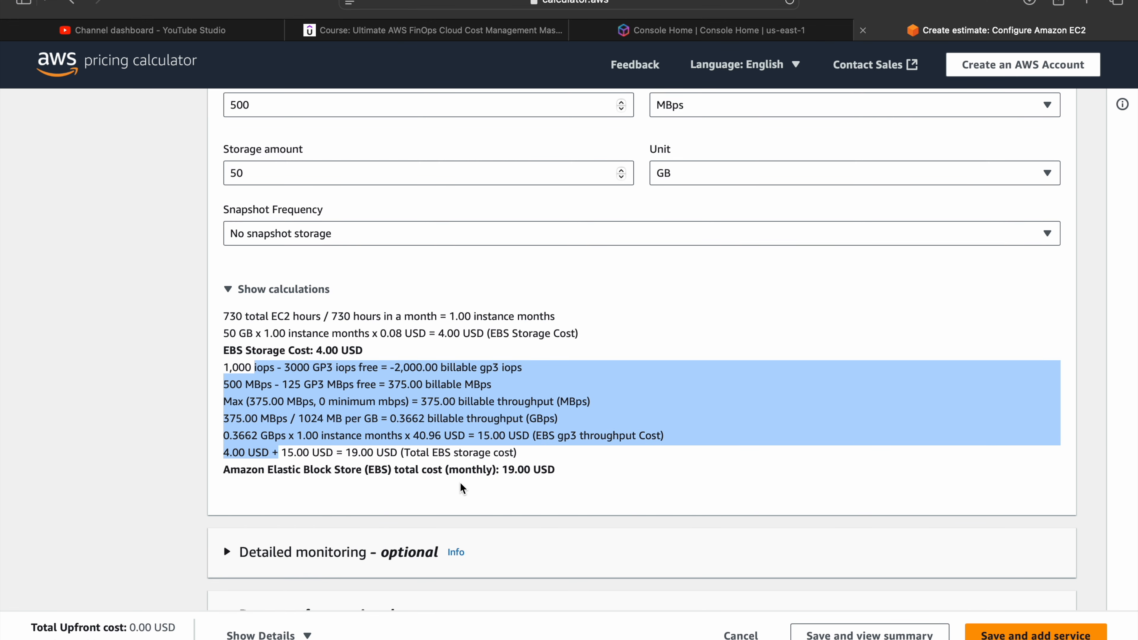
Look over the optional detailed monitoring and data transfer settings without filling them in, and save the EC2 service to the estimate
scroll(461, 488, "down", 3)
left_click(310, 460)
scroll(373, 468, "down", 3)
scroll(318, 209, "up", 2)
left_click(316, 209)
scroll(341, 314, "down", 10)
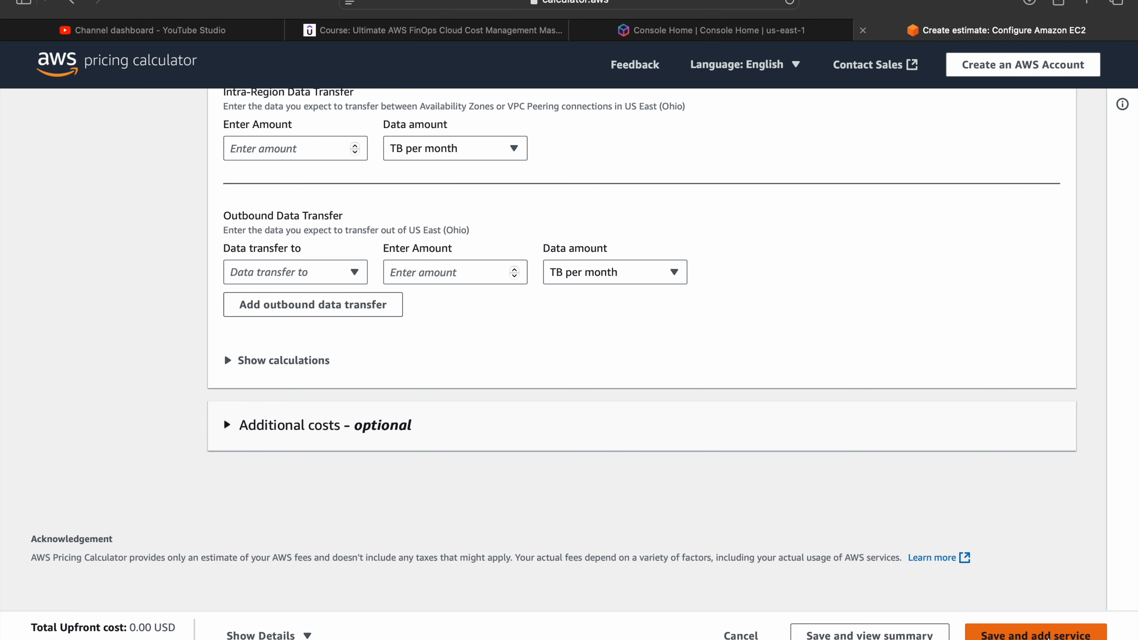
left_click(1035, 634)
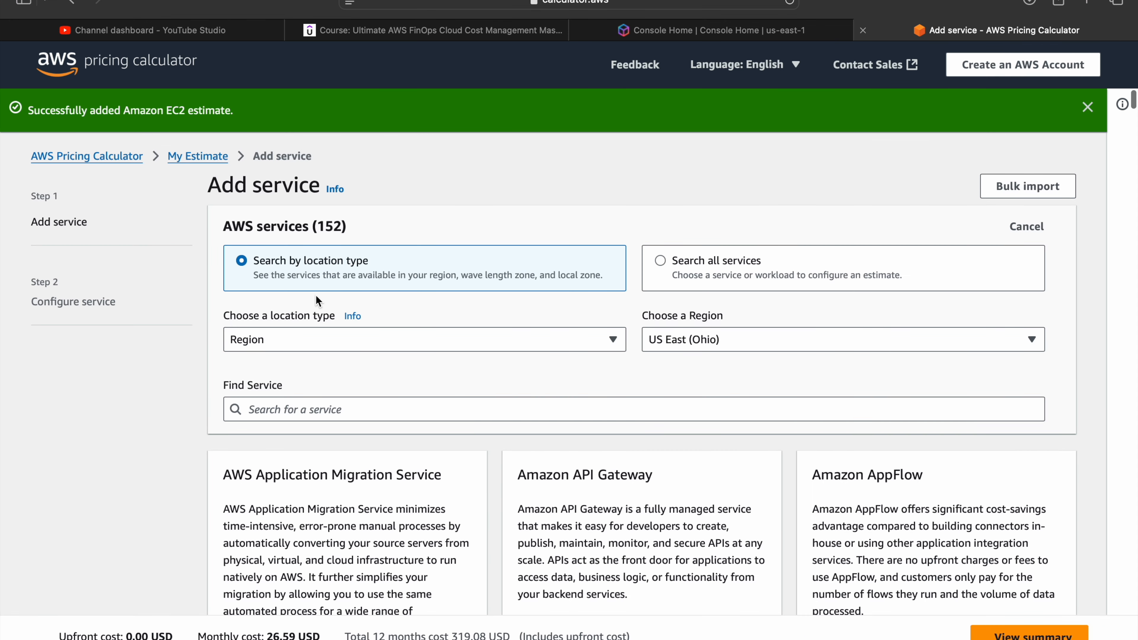
Search the AWS services for s3 and start configuring Amazon Simple Storage Service (S3)
left_click(285, 408)
type("s3")
left_click(350, 476)
scroll(347, 516, "down", 4)
left_click(410, 487)
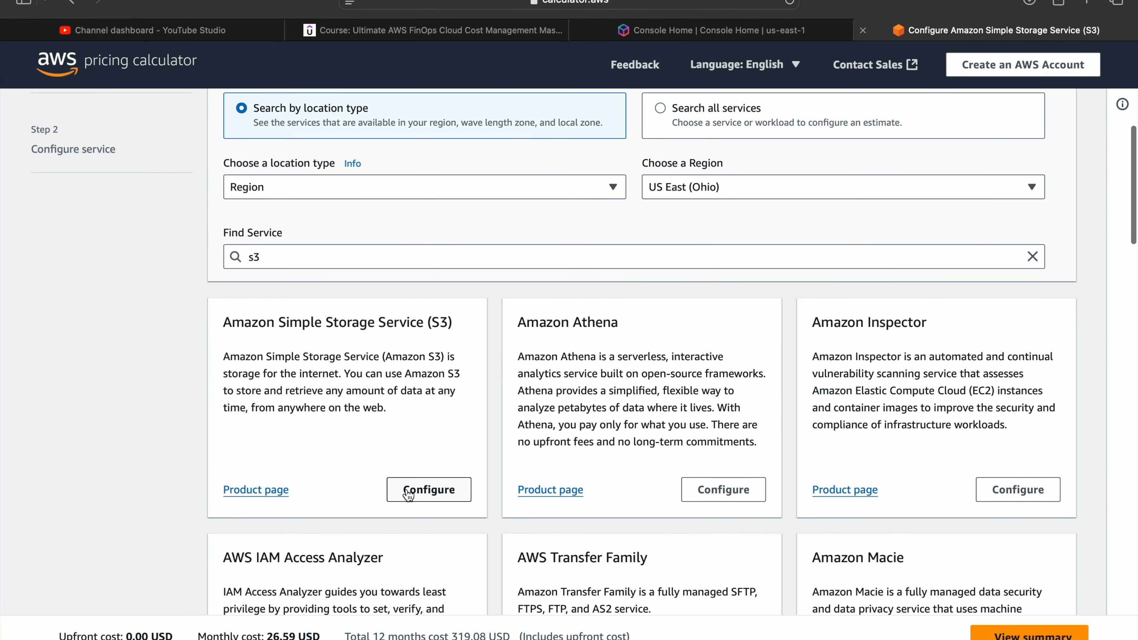
Set the S3 Standard storage amount to 100 GB per month
scroll(576, 441, "down", 3)
scroll(576, 441, "up", 2)
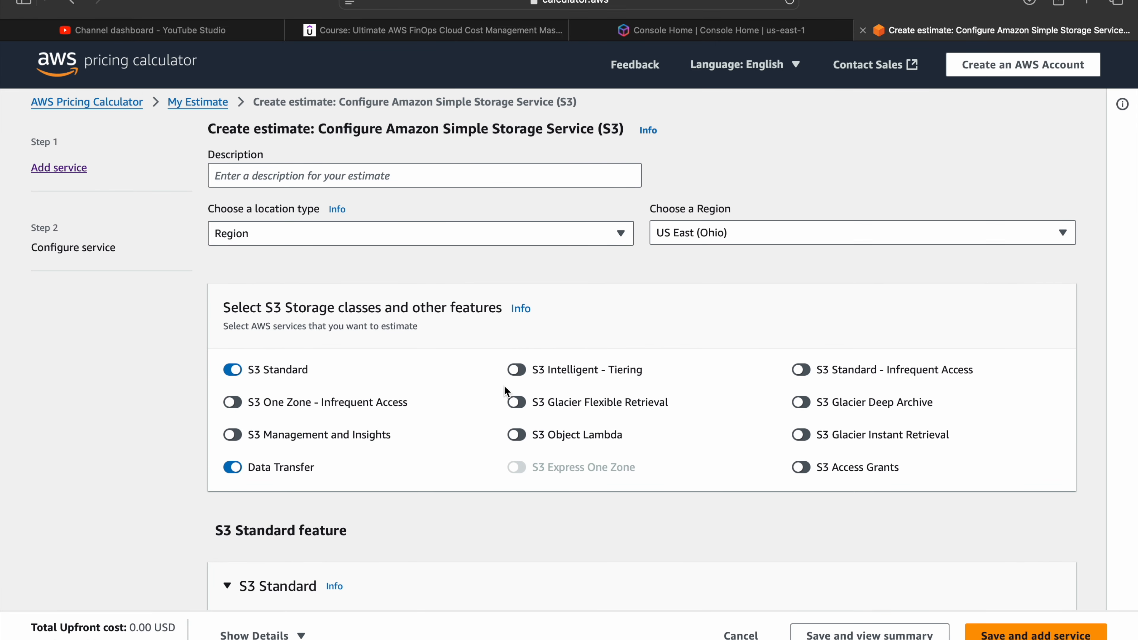
scroll(287, 449, "down", 2)
scroll(287, 448, "down", 8)
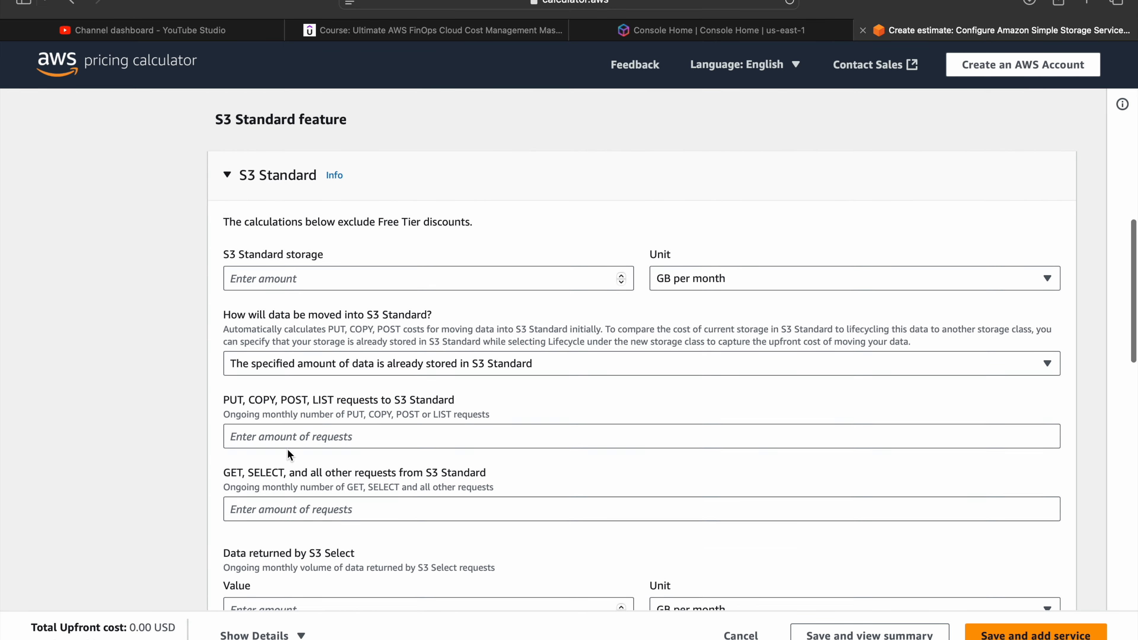
left_click(301, 260)
type("100")
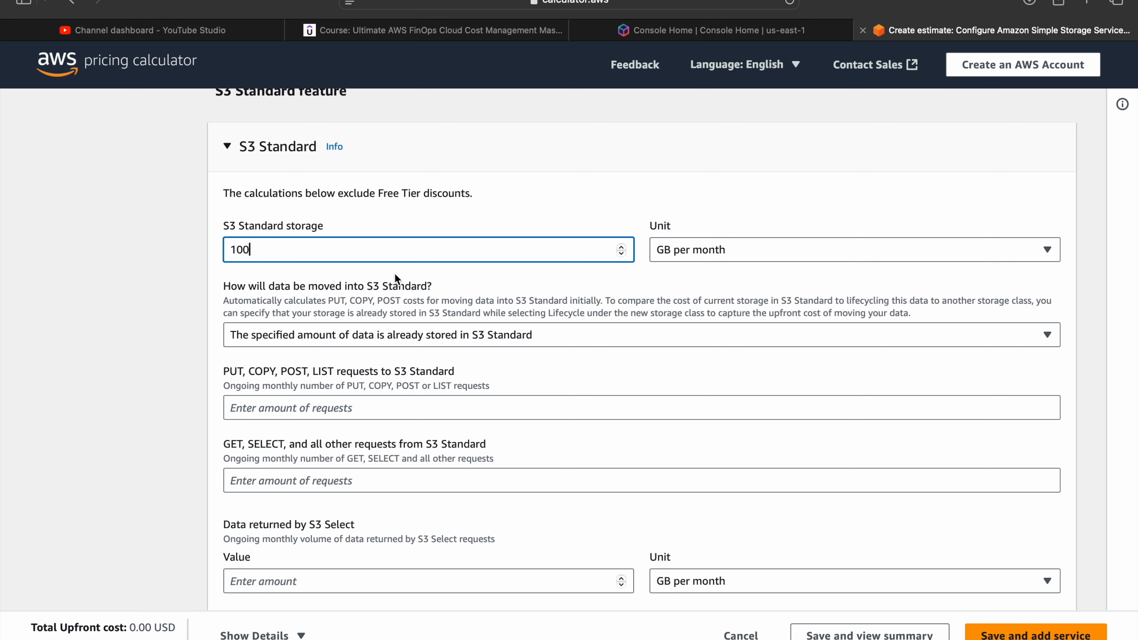
Examine the S3 Standard request and S3 Select fields and the inbound and outbound data transfer options
scroll(394, 401, "down", 1)
left_click(291, 352)
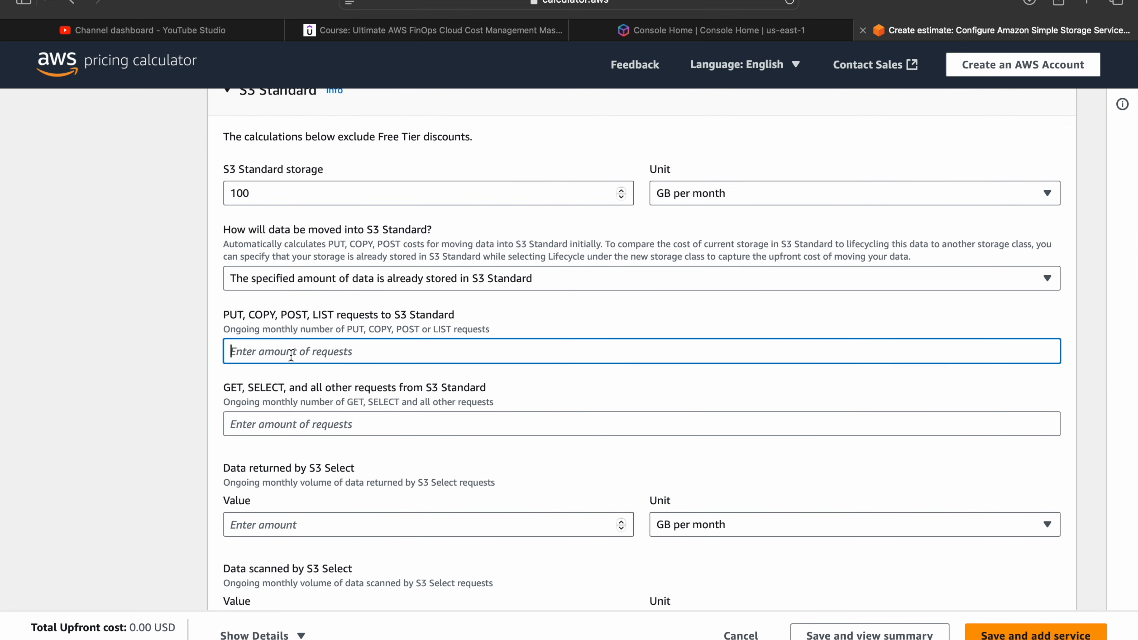
scroll(290, 356, "down", 2)
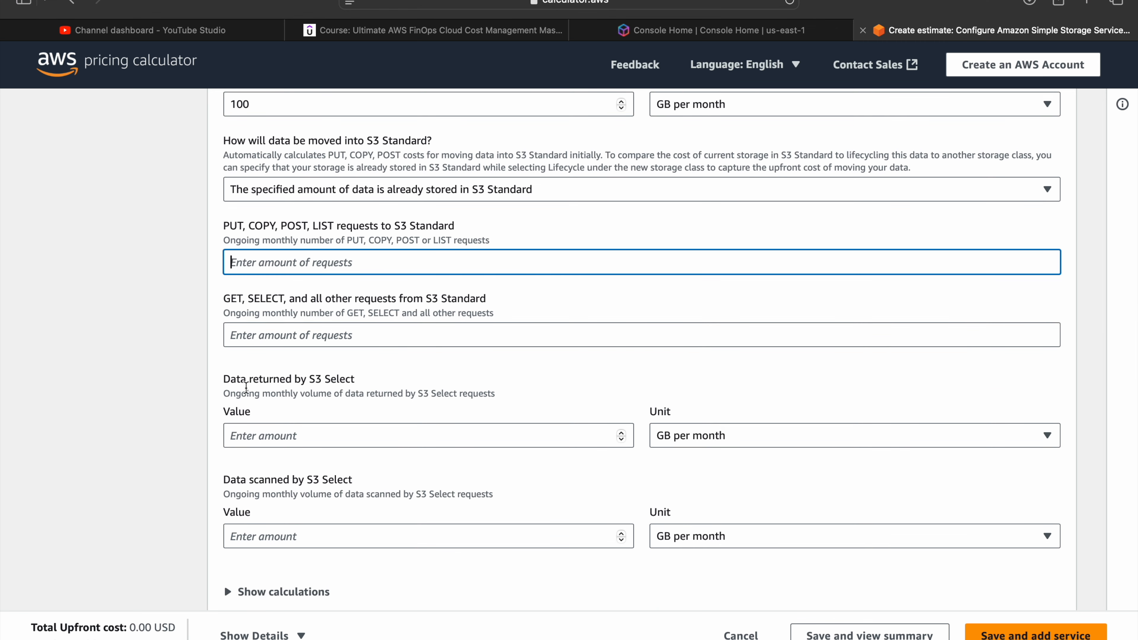
scroll(247, 389, "down", 2)
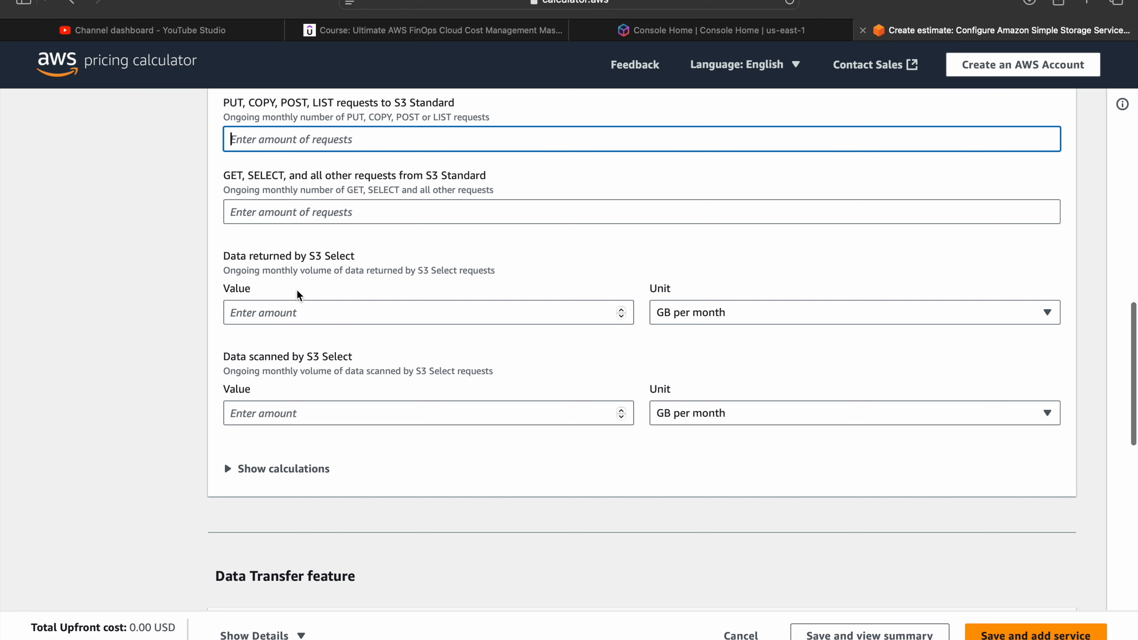
scroll(290, 321, "down", 5)
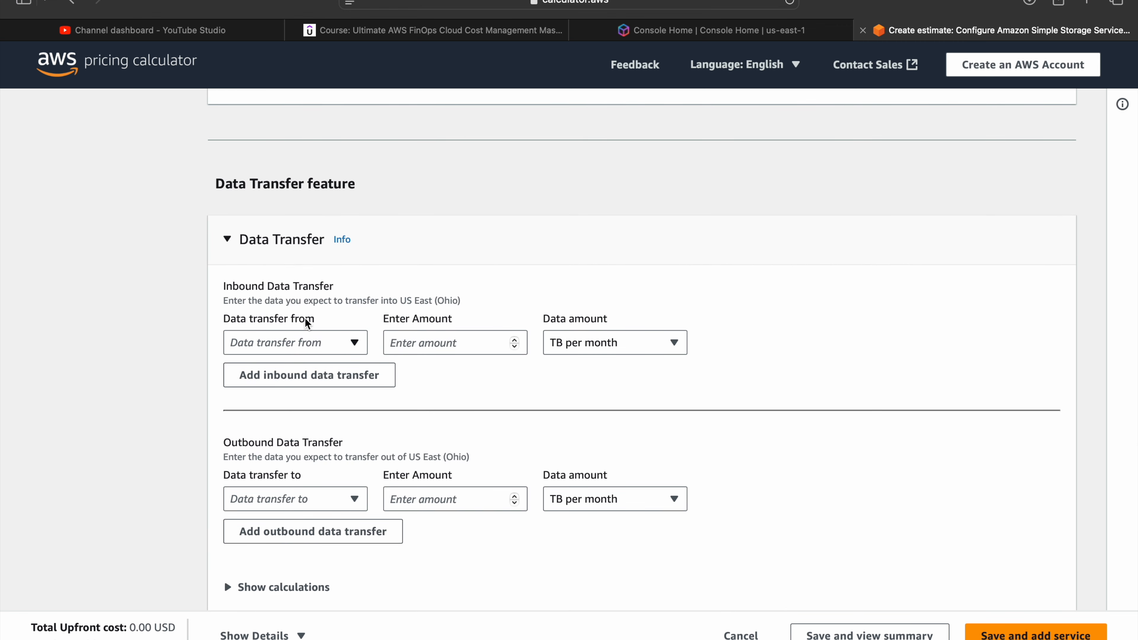
scroll(467, 454, "down", 1)
scroll(468, 454, "down", 3)
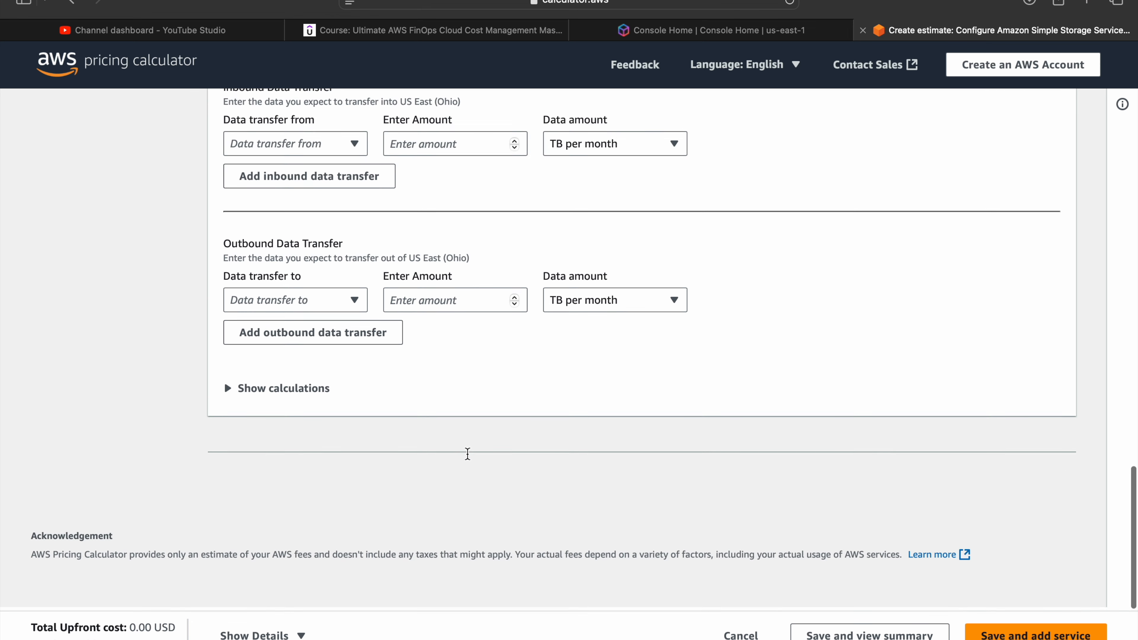
Show the data transfer calculations and review the whole S3 configuration
left_click(314, 393)
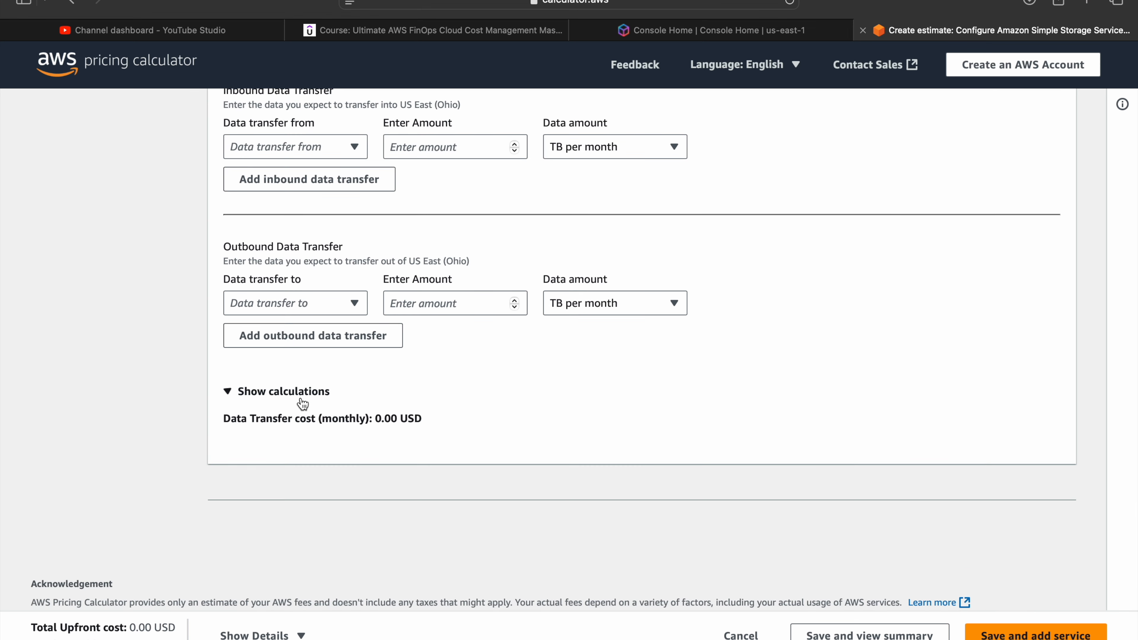
scroll(424, 446, "up", 5)
scroll(425, 446, "down", 4)
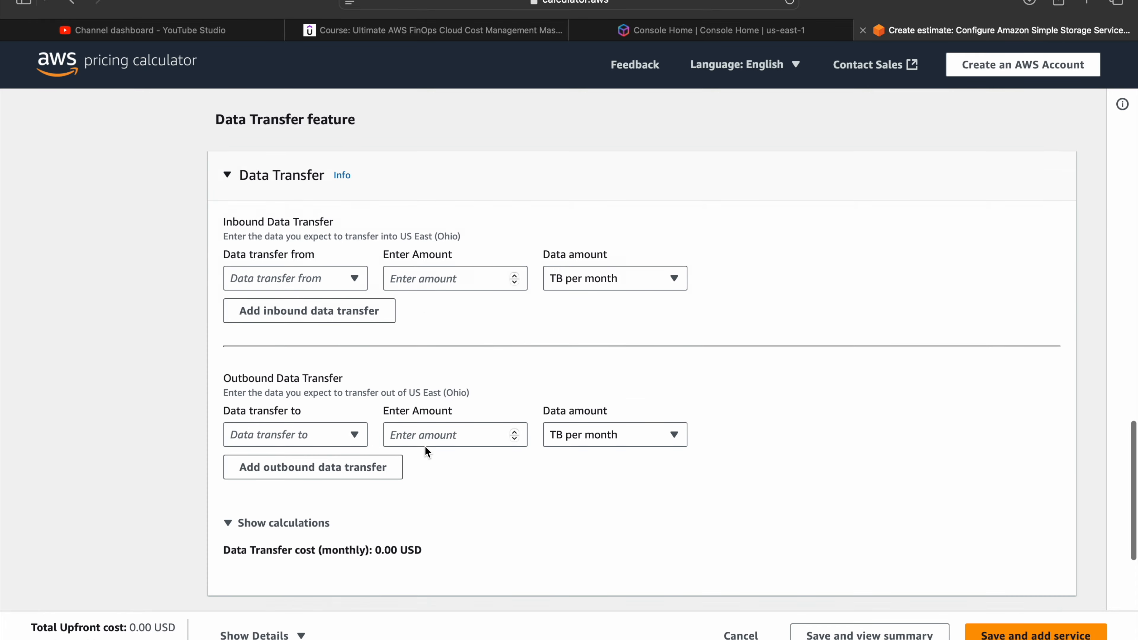
scroll(516, 457, "up", 10)
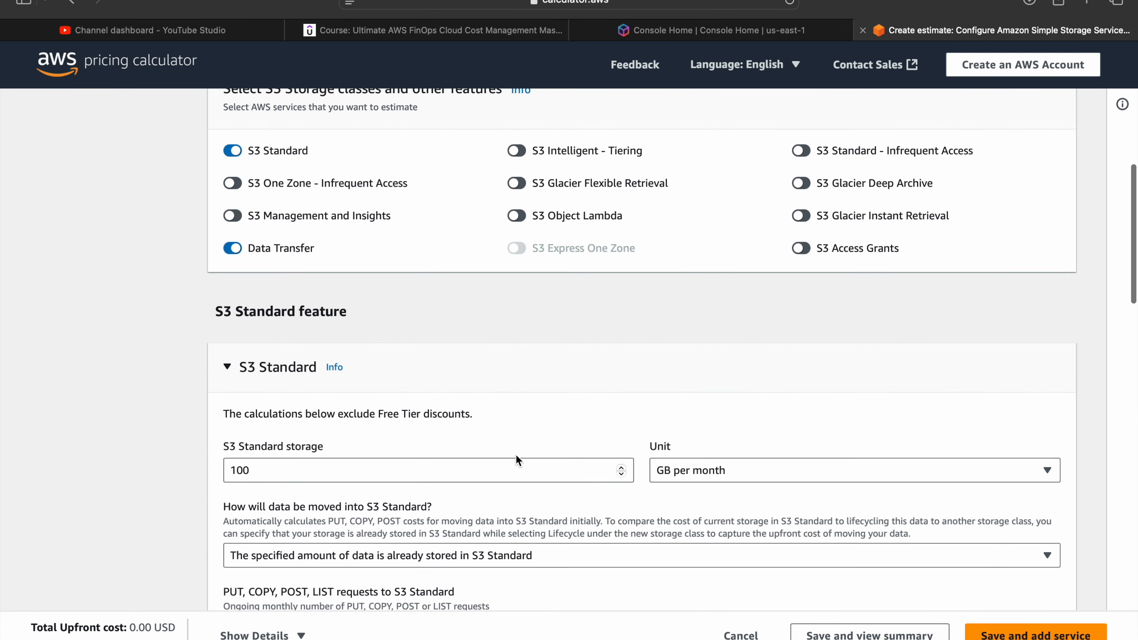
scroll(516, 458, "down", 5)
scroll(516, 454, "down", 5)
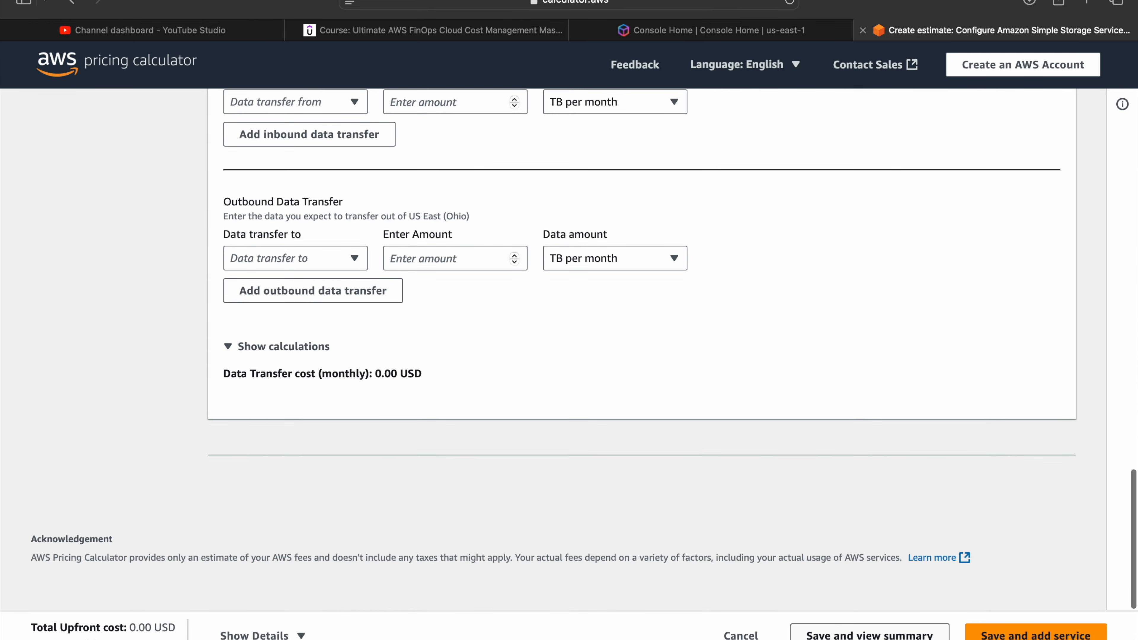
Save the S3 service, open the estimate summary and examine the total 12 months cost and the services listed
left_click(870, 635)
scroll(546, 406, "down", 1)
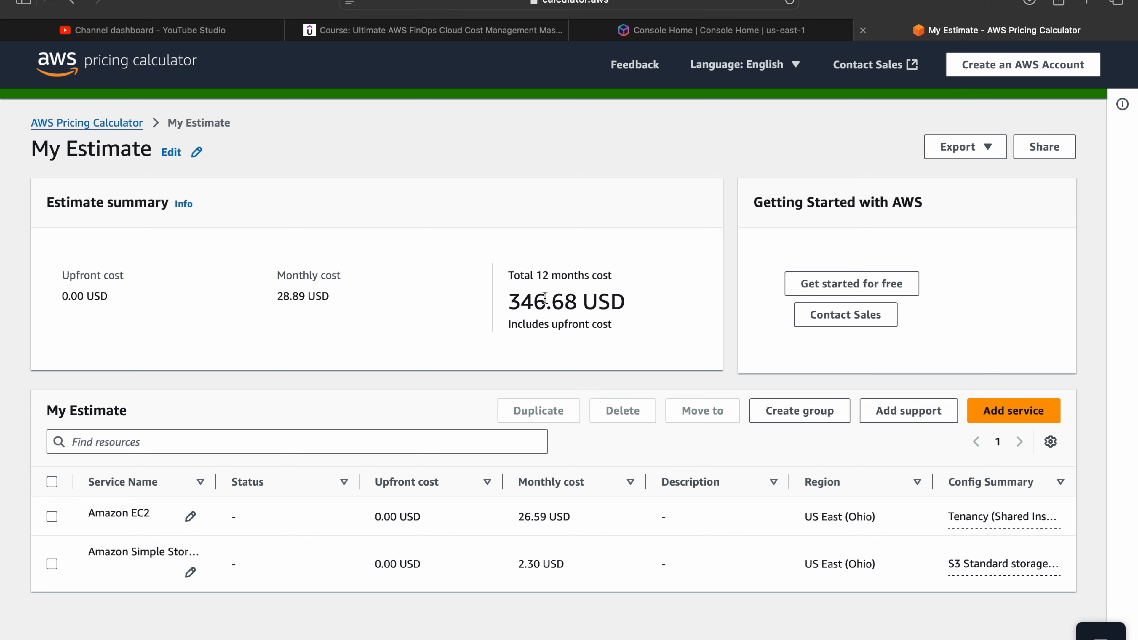
left_click_drag(508, 303, 631, 297)
scroll(630, 300, "down", 3)
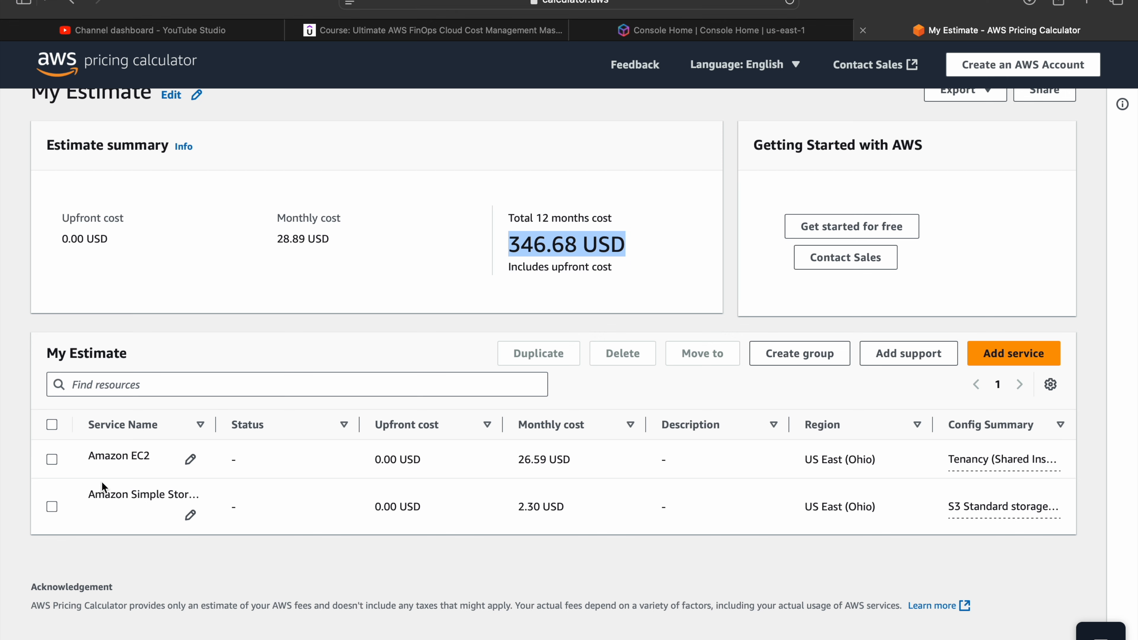
Check which export formats are offered for the estimate, without exporting it
scroll(575, 424, "up", 3)
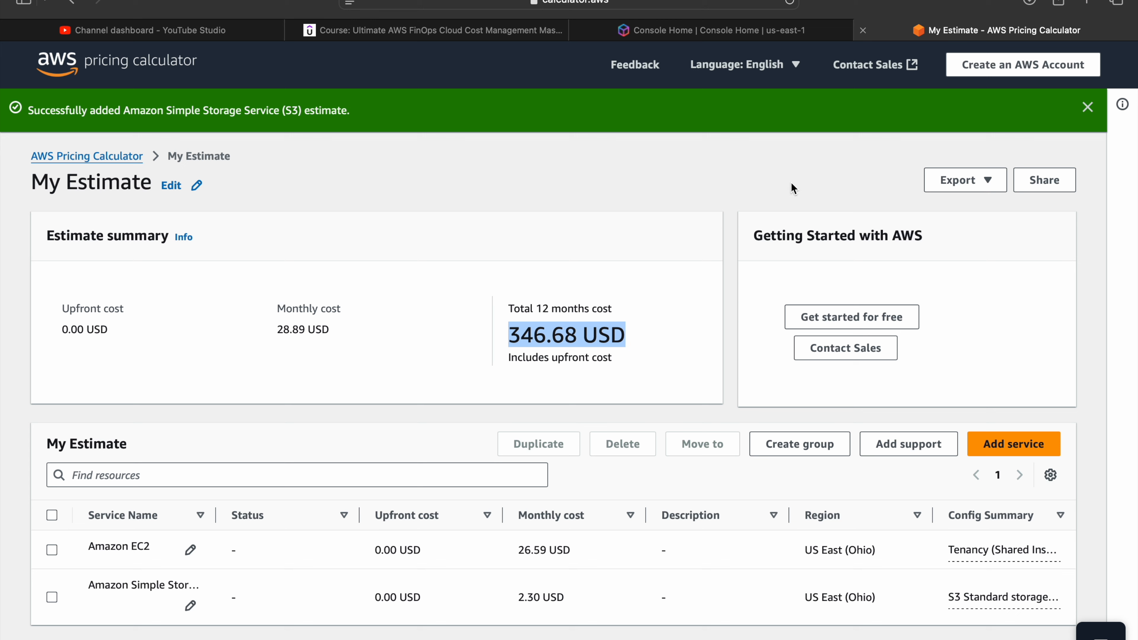
left_click(981, 182)
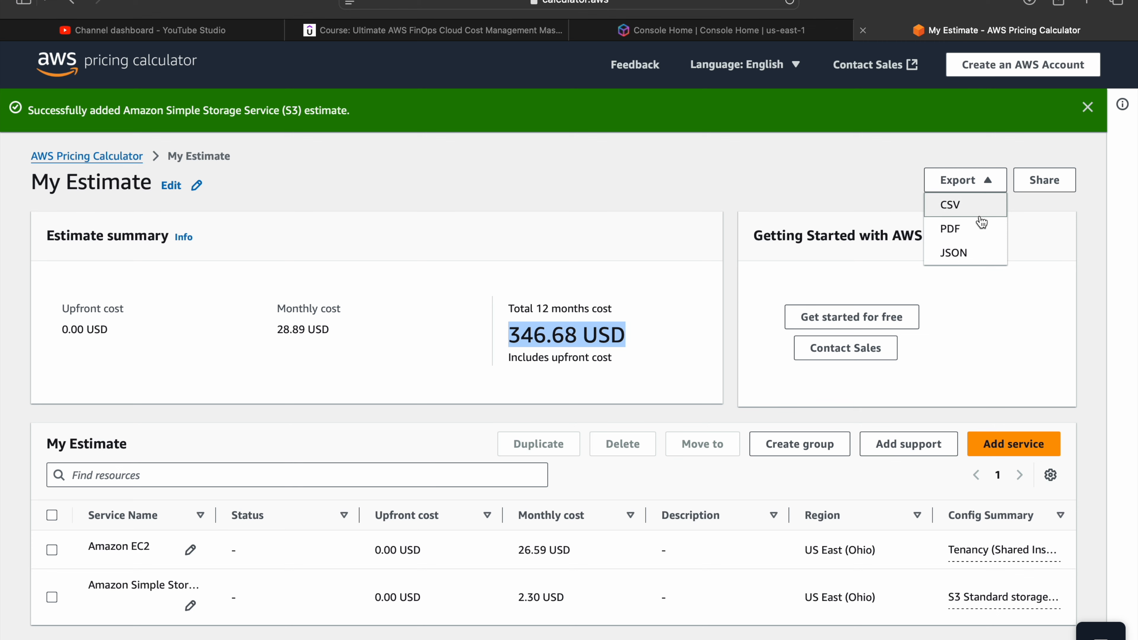
left_click(1078, 239)
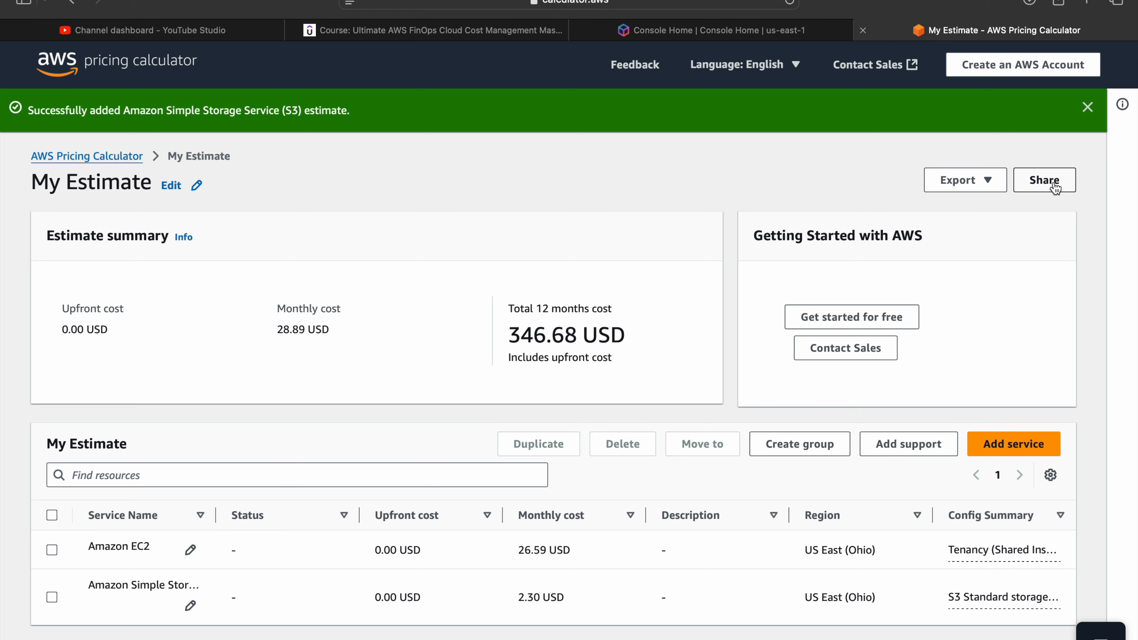
Share the estimate by agreeing to the public server acknowledgment to generate a public link, and return to the estimate summary
left_click(1026, 180)
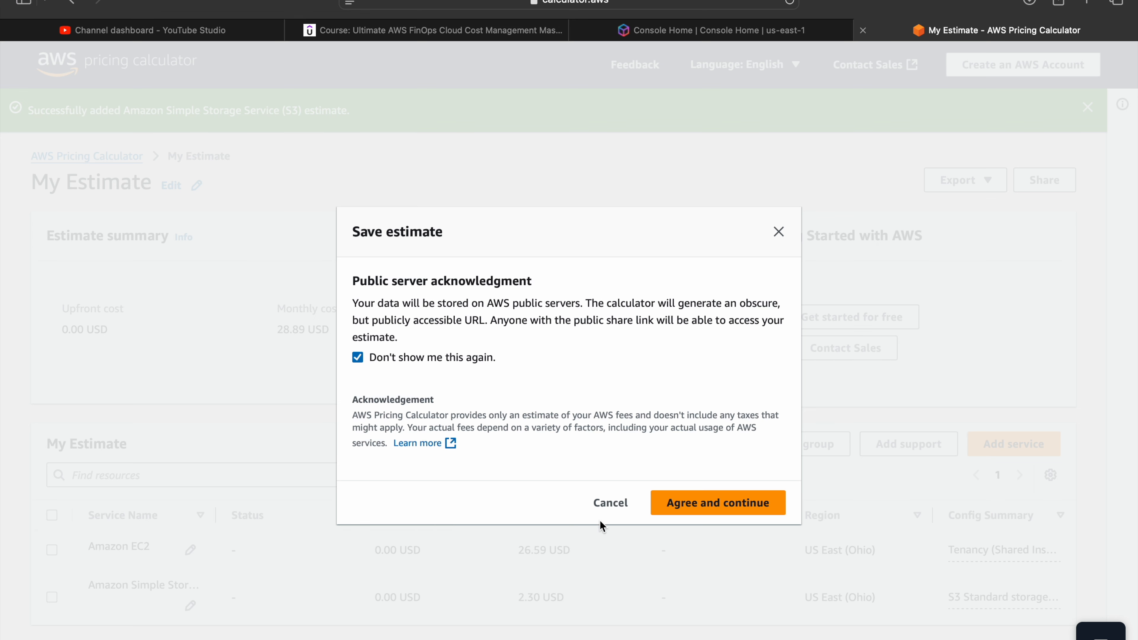
left_click(733, 505)
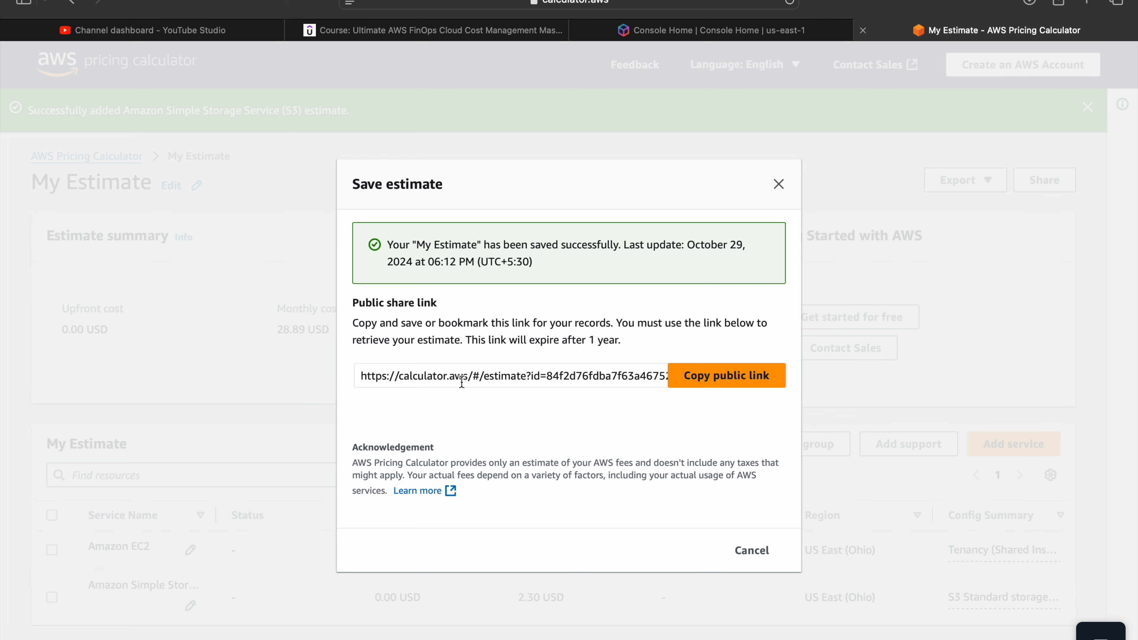
left_click(780, 187)
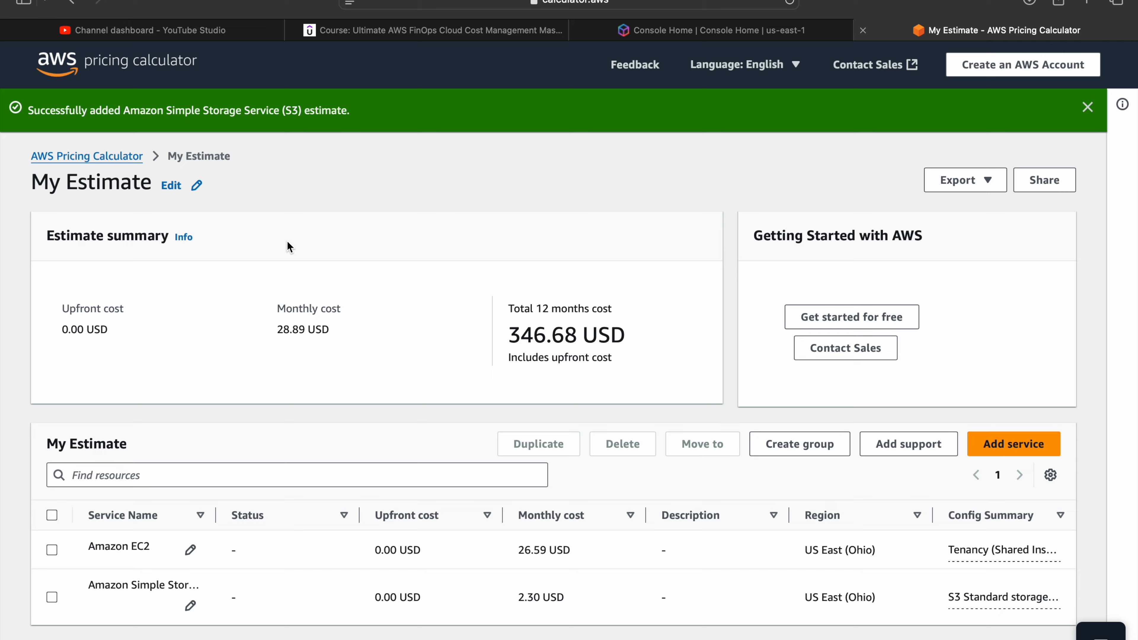
scroll(286, 240, "down", 2)
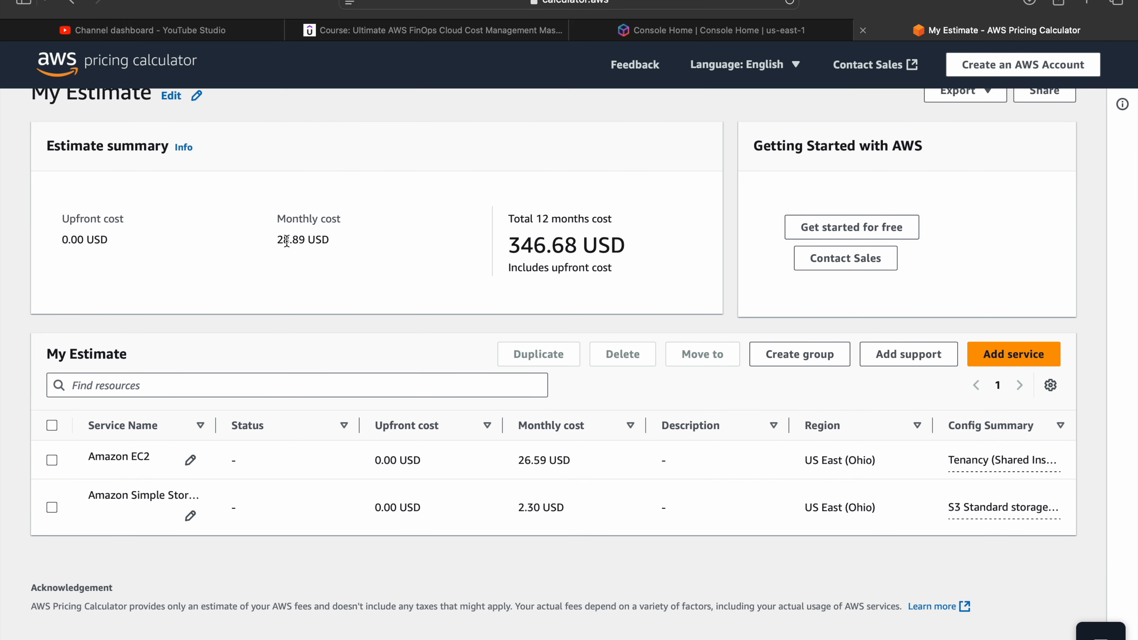